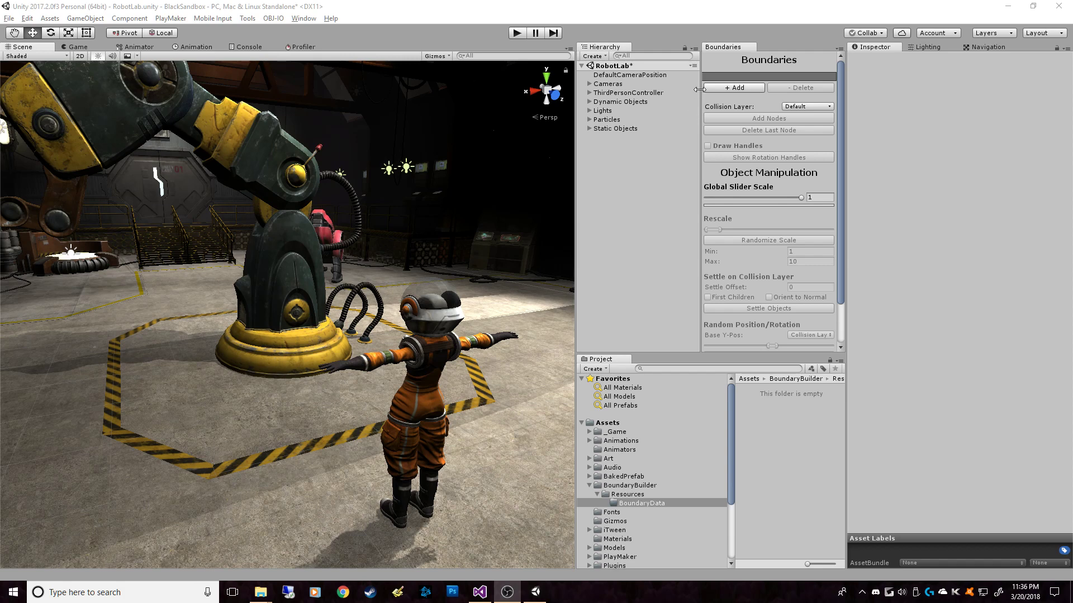
# Step: Close and reopen the Boundary Builder tool, and rearrange the layout to give its Boundaries panel more width
pyautogui.rightClick(725, 49)
pyautogui.click(758, 66)
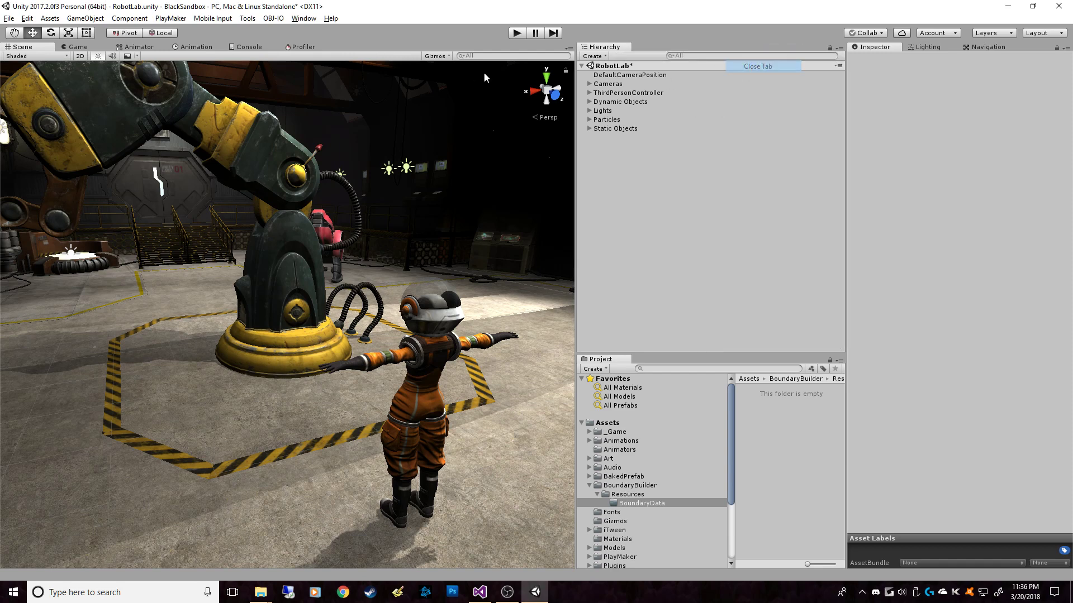
pyautogui.click(247, 18)
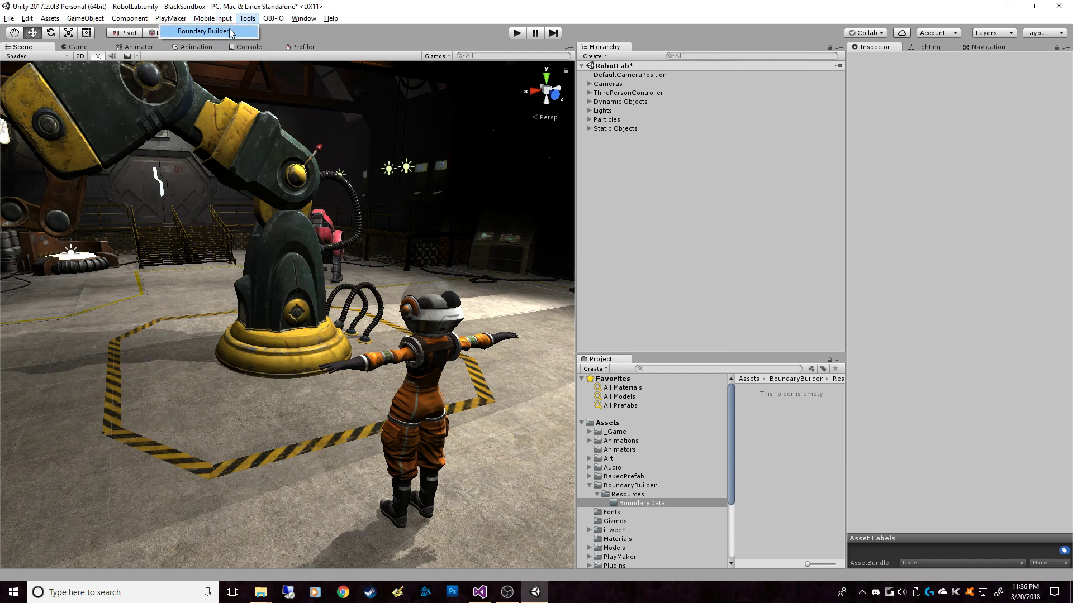
pyautogui.click(203, 31)
pyautogui.moveTo(773, 172); pyautogui.dragTo(756, 188)
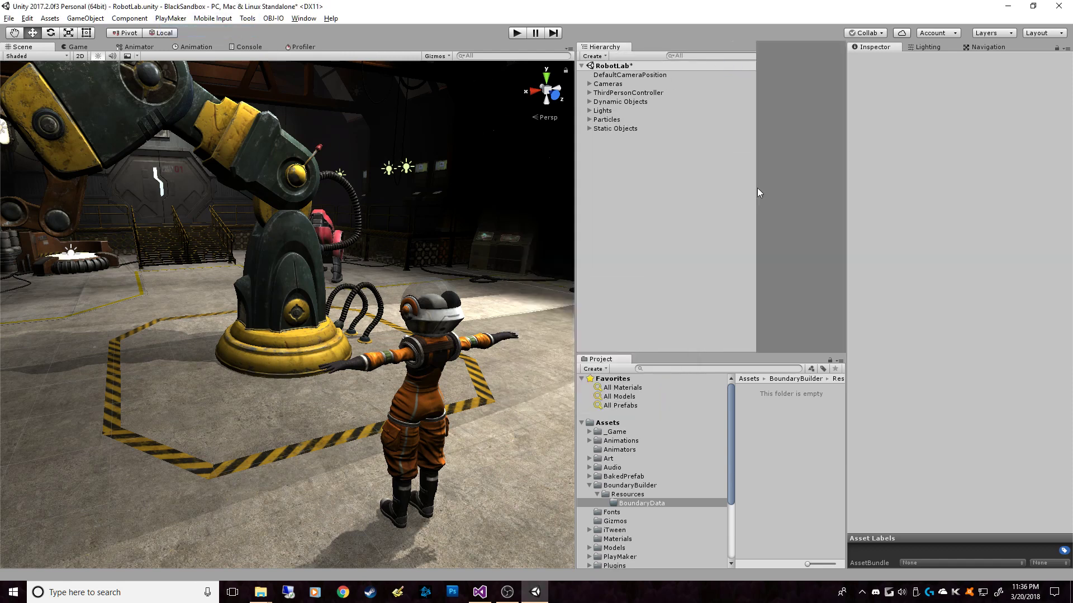
pyautogui.moveTo(578, 195); pyautogui.dragTo(521, 197)
pyautogui.moveTo(712, 214); pyautogui.dragTo(668, 210)
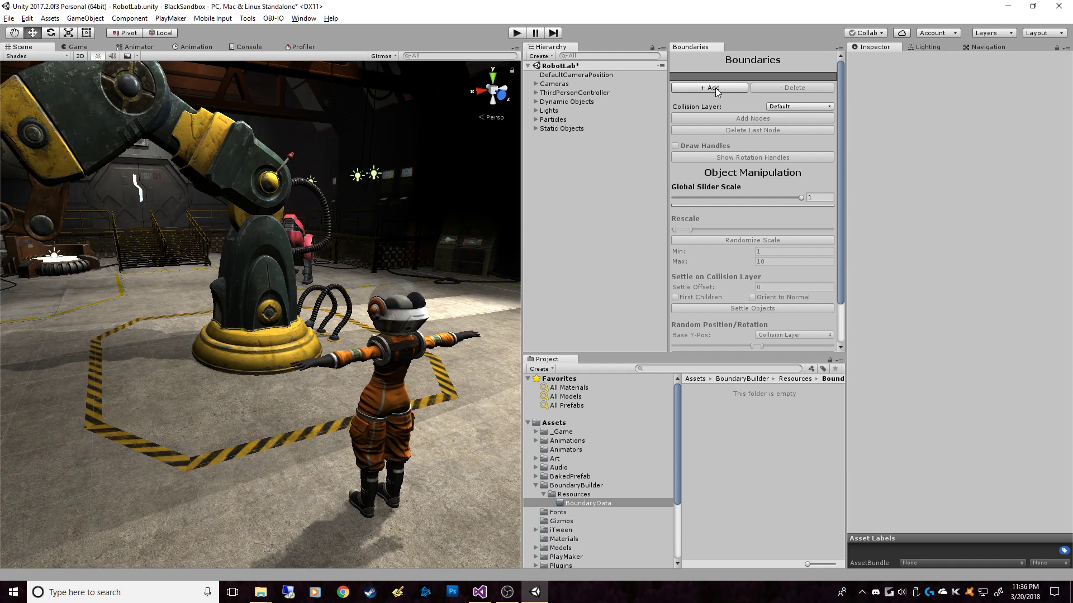
# Step: Add a new boundary with the file name RobotArm
pyautogui.click(715, 89)
pyautogui.click(735, 97)
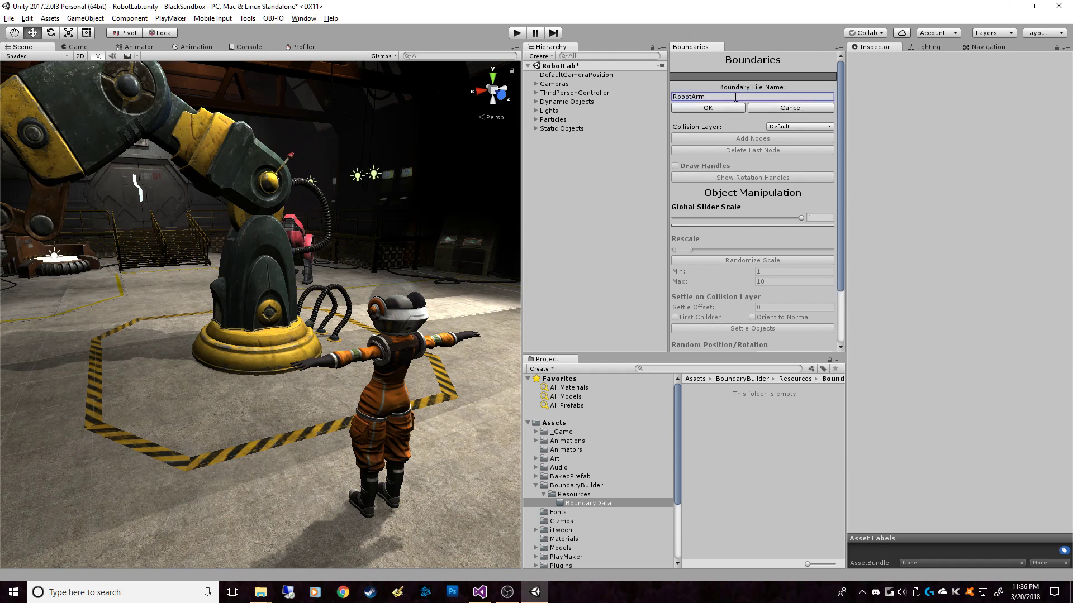
pyautogui.click(708, 108)
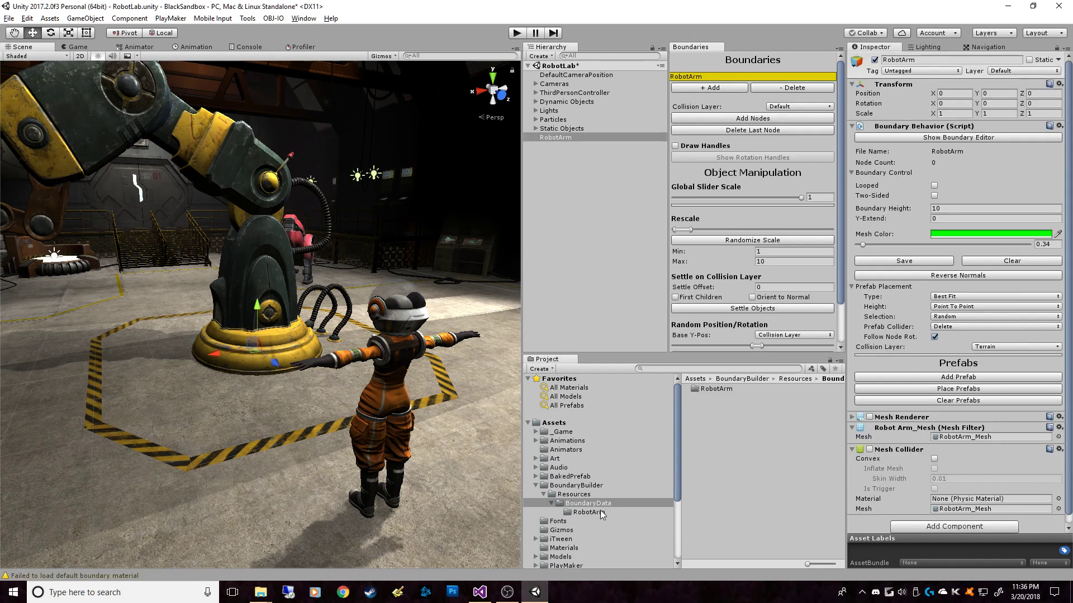
# Step: View the RobotArm data folder's contents and the new RobotArm object in the scene hierarchy
pyautogui.click(600, 512)
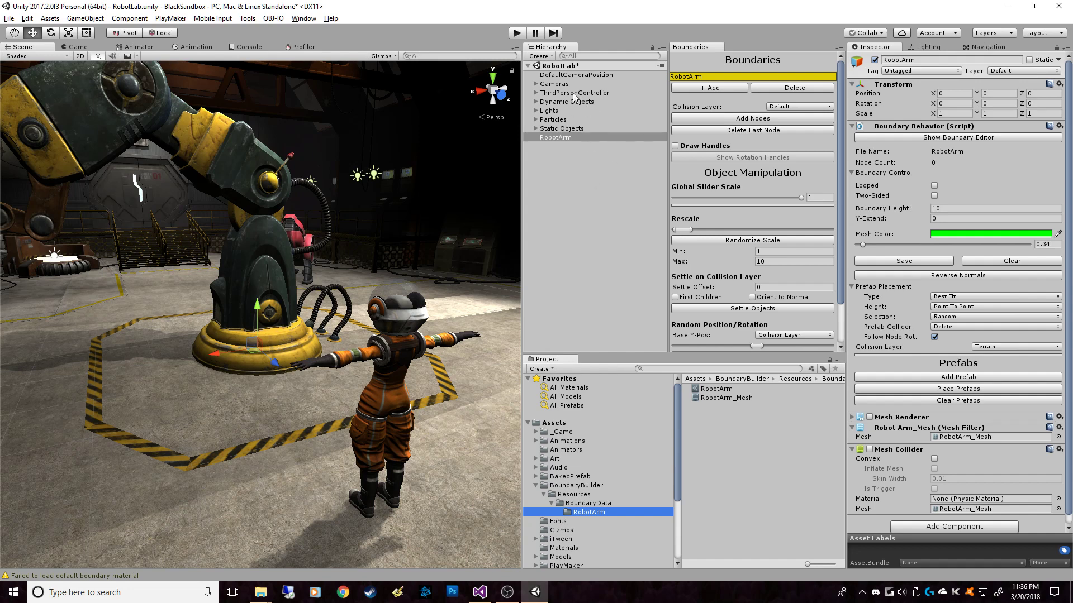
pyautogui.click(548, 137)
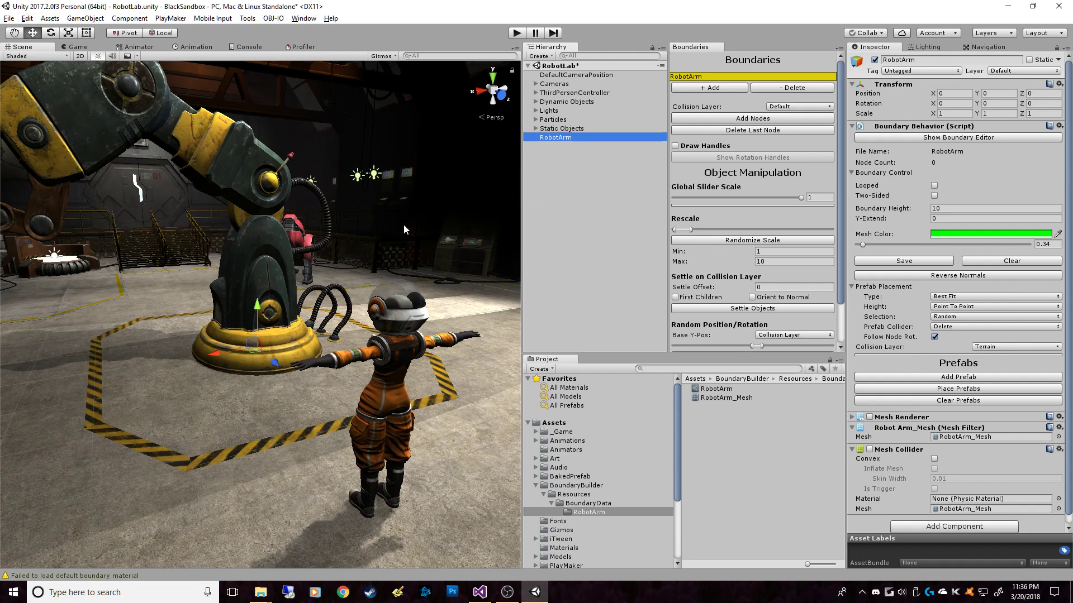
pyautogui.keyDown('alt'); pyautogui.moveTo(336, 217); pyautogui.dragTo(361, 261); pyautogui.keyUp('alt')
pyautogui.moveTo(361, 260); pyautogui.dragTo(350, 244, button='middle')
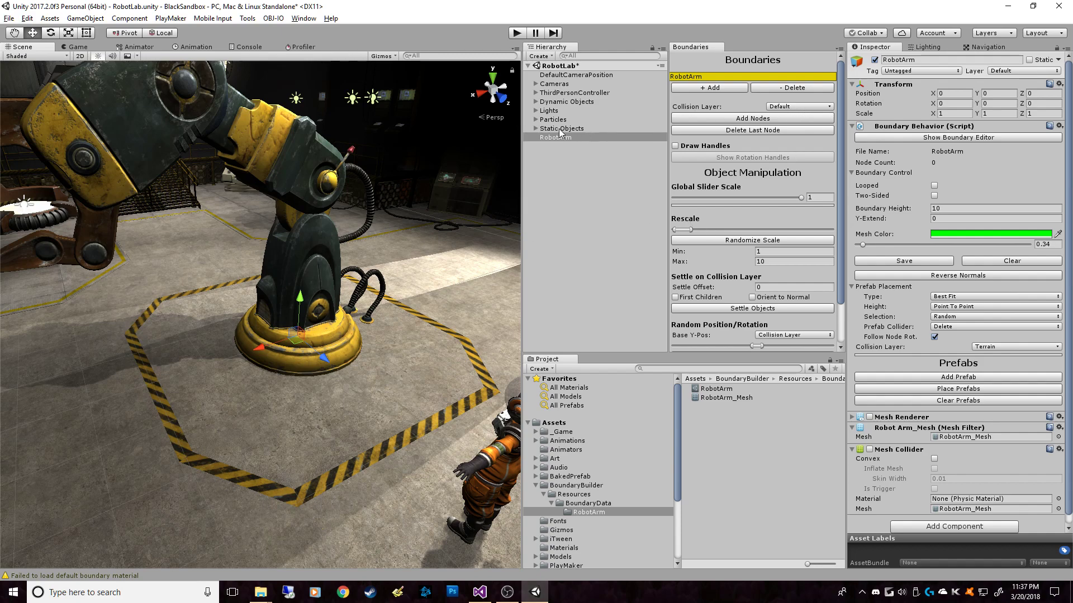
# Step: Check the collider on env_robotLab_static within Static Objects
pyautogui.click(535, 128)
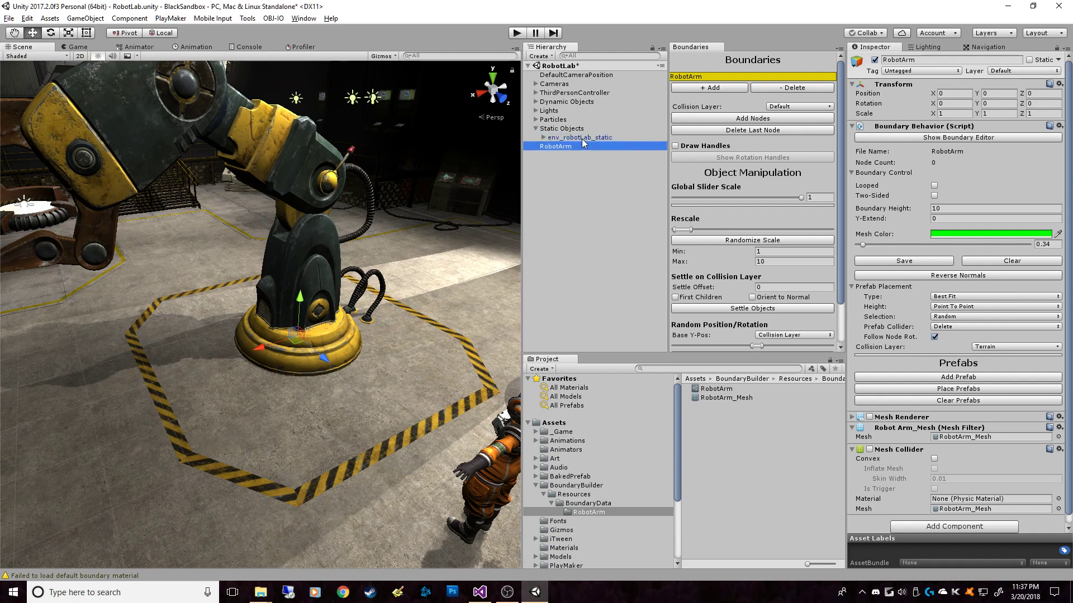
pyautogui.click(582, 137)
pyautogui.moveTo(428, 268); pyautogui.dragTo(251, 253, button='right')
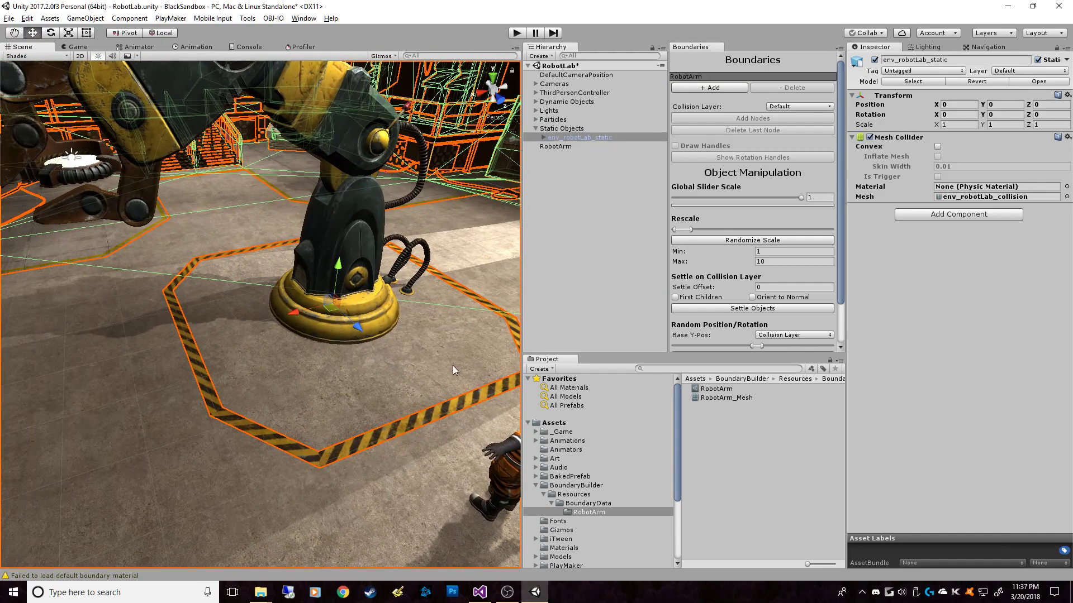
pyautogui.click(535, 129)
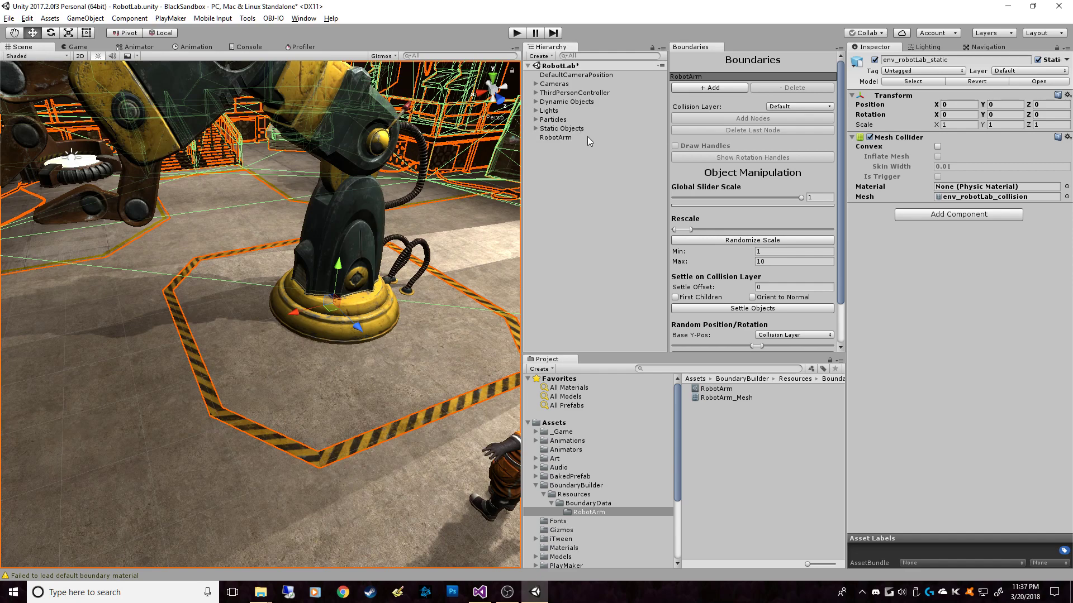
# Step: Add eight nodes to the RobotArm boundary at the corners of the striped floor outline around the robot arm
pyautogui.click(705, 76)
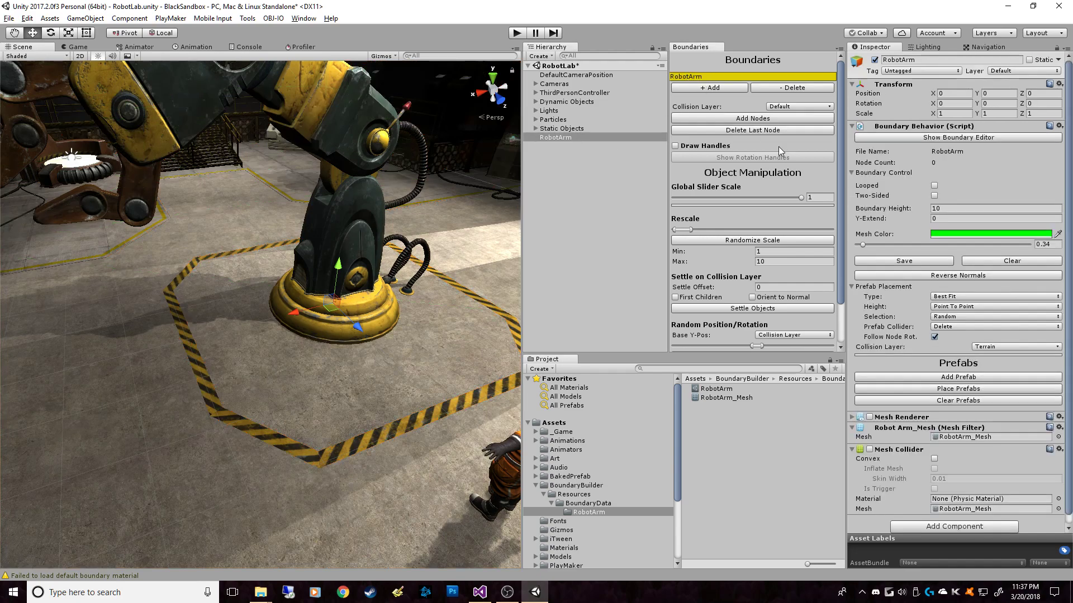
pyautogui.click(745, 120)
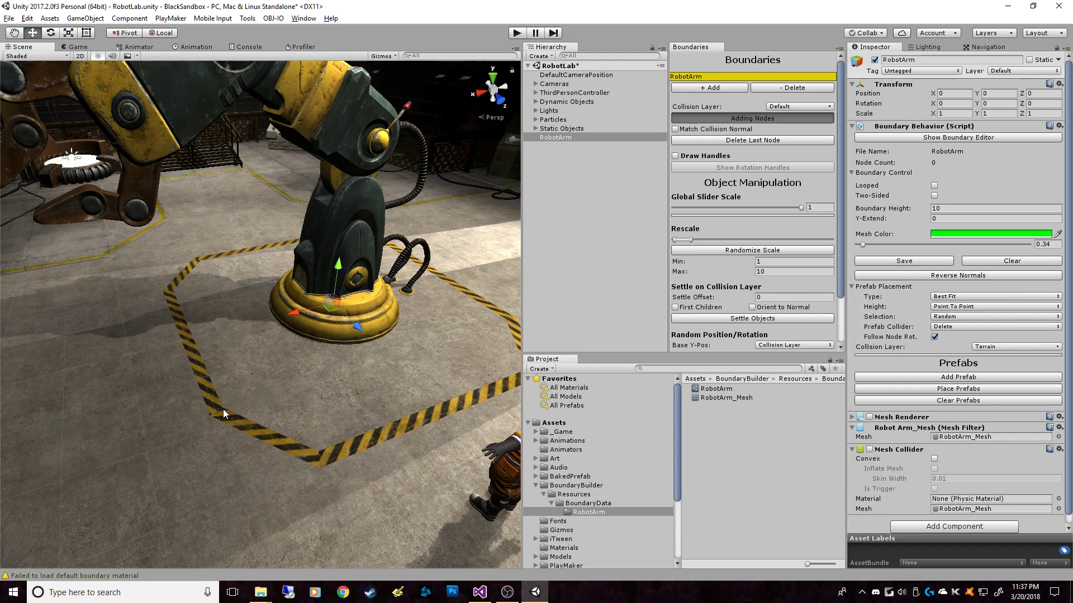
pyautogui.click(322, 462)
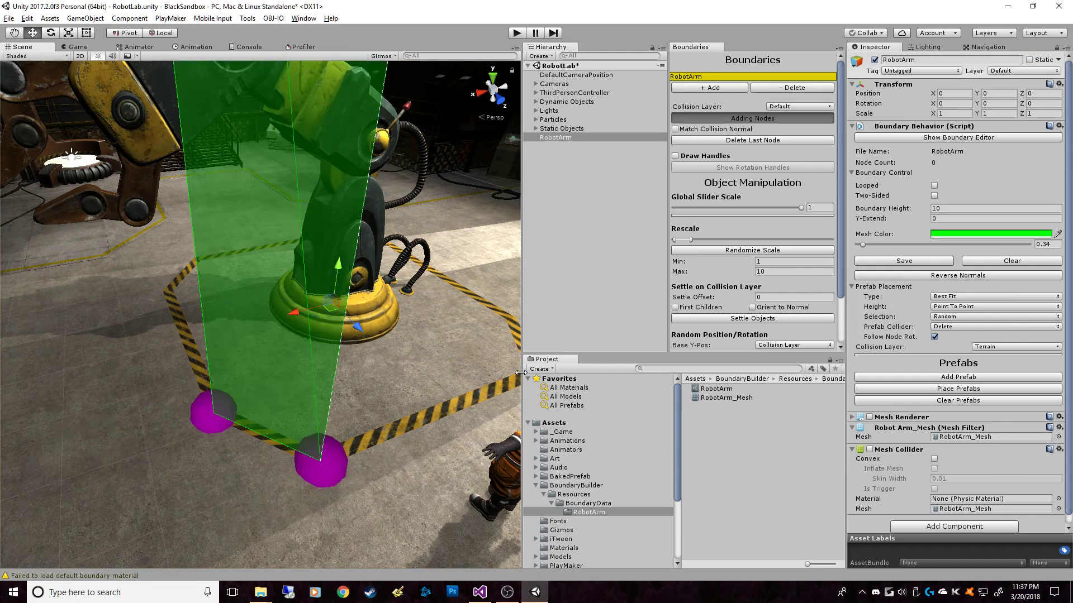
pyautogui.moveTo(520, 373); pyautogui.dragTo(612, 373)
pyautogui.click(597, 373)
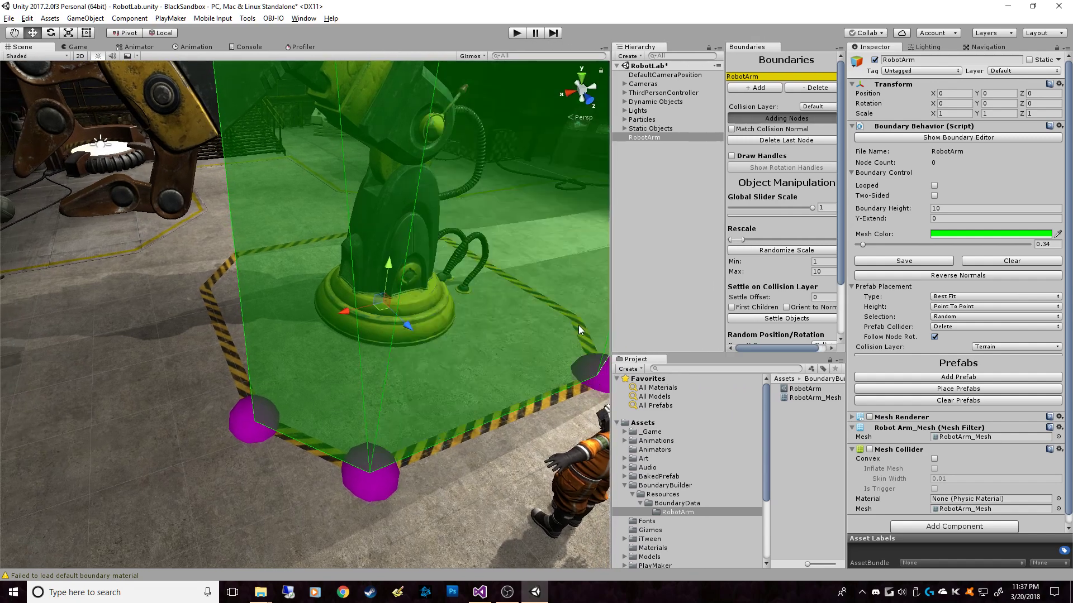
pyautogui.click(451, 239)
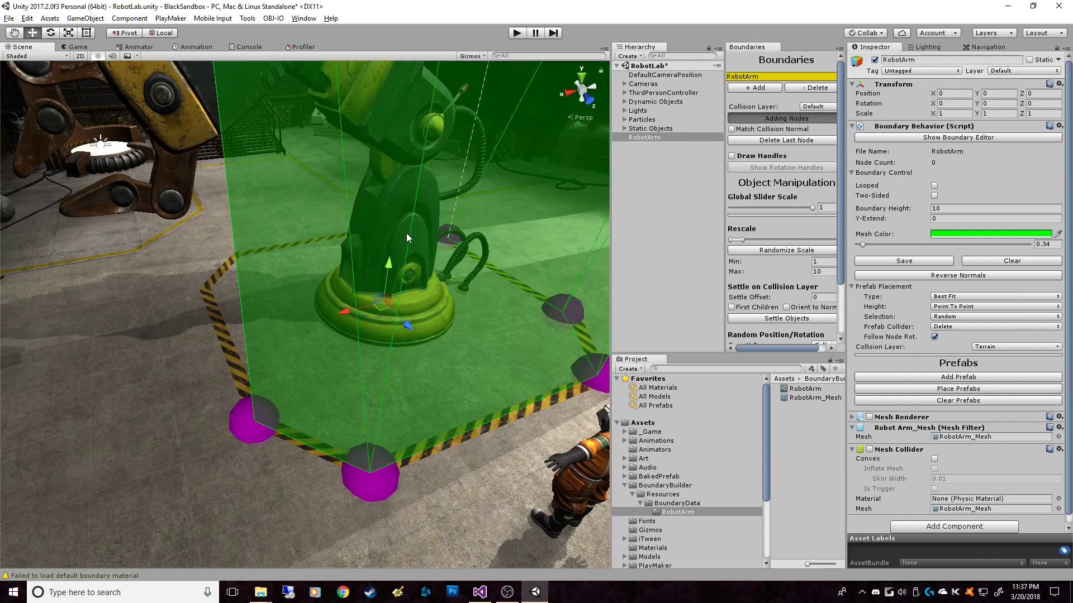
pyautogui.click(244, 249)
pyautogui.click(203, 283)
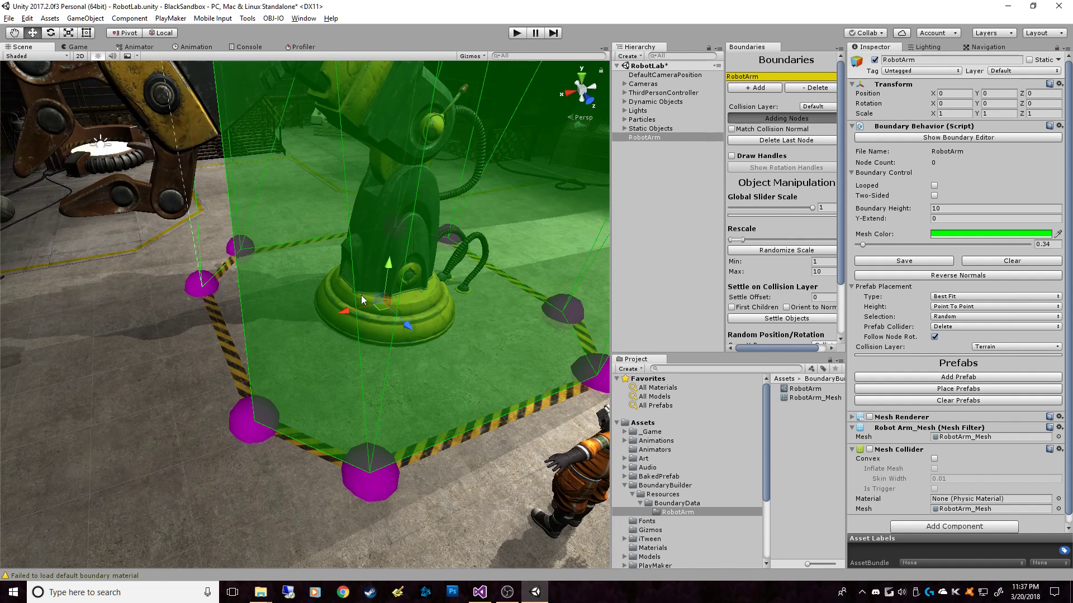
pyautogui.click(776, 121)
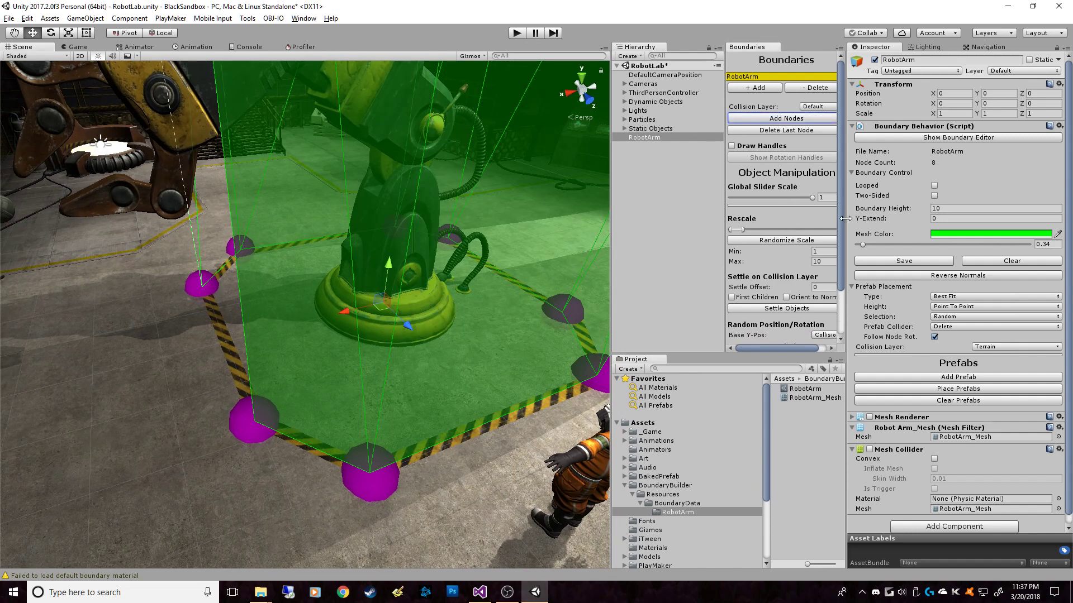
# Step: Widen the Boundaries panel and set the RobotArm boundary to Looped
pyautogui.moveTo(845, 219); pyautogui.dragTo(893, 221)
pyautogui.moveTo(612, 235); pyautogui.dragTo(547, 233)
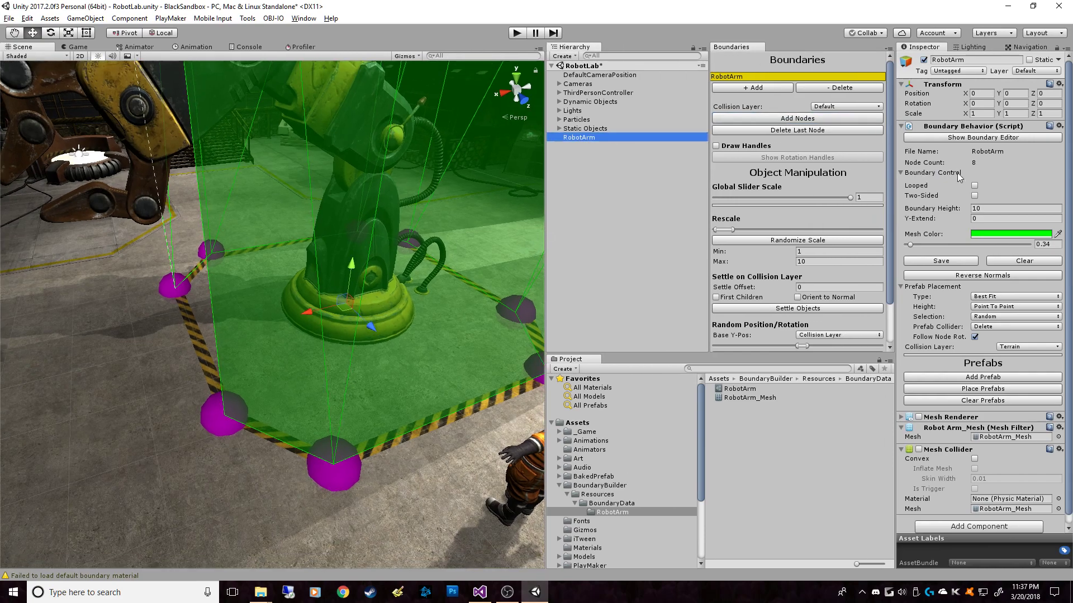
pyautogui.click(975, 185)
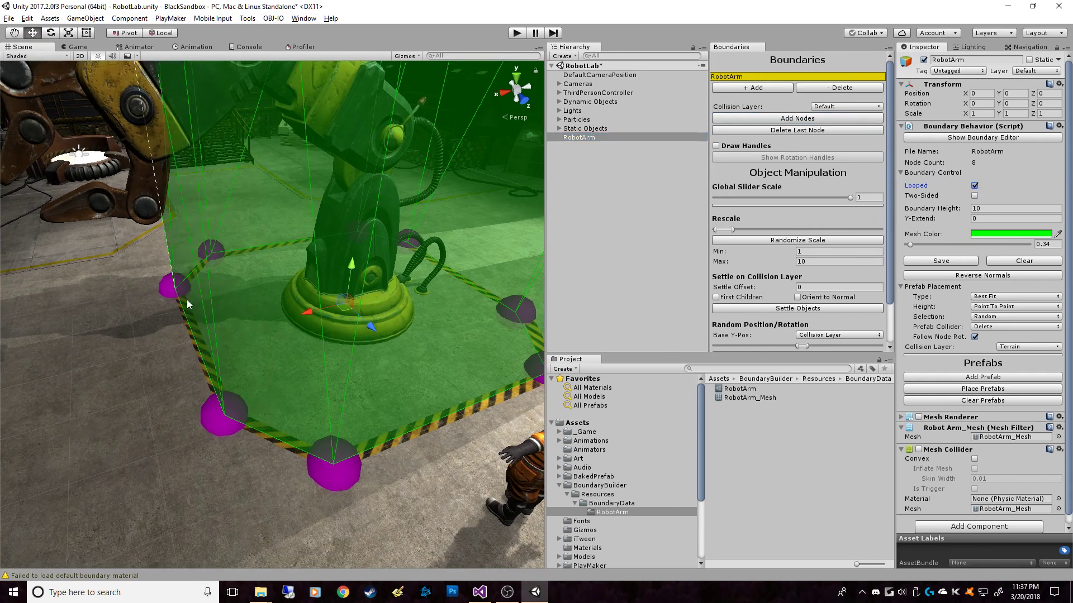
# Step: Turn on Draw Handles and move the misaligned boundary nodes outward onto the corners of the striped outline
pyautogui.keyDown('alt'); pyautogui.moveTo(187, 299); pyautogui.dragTo(208, 318); pyautogui.keyUp('alt')
pyautogui.scroll(4, 292, 276)
pyautogui.keyDown('alt'); pyautogui.moveTo(292, 275); pyautogui.dragTo(302, 419); pyautogui.keyUp('alt')
pyautogui.moveTo(302, 419); pyautogui.dragTo(350, 305, button='middle')
pyautogui.scroll(-5, 350, 304)
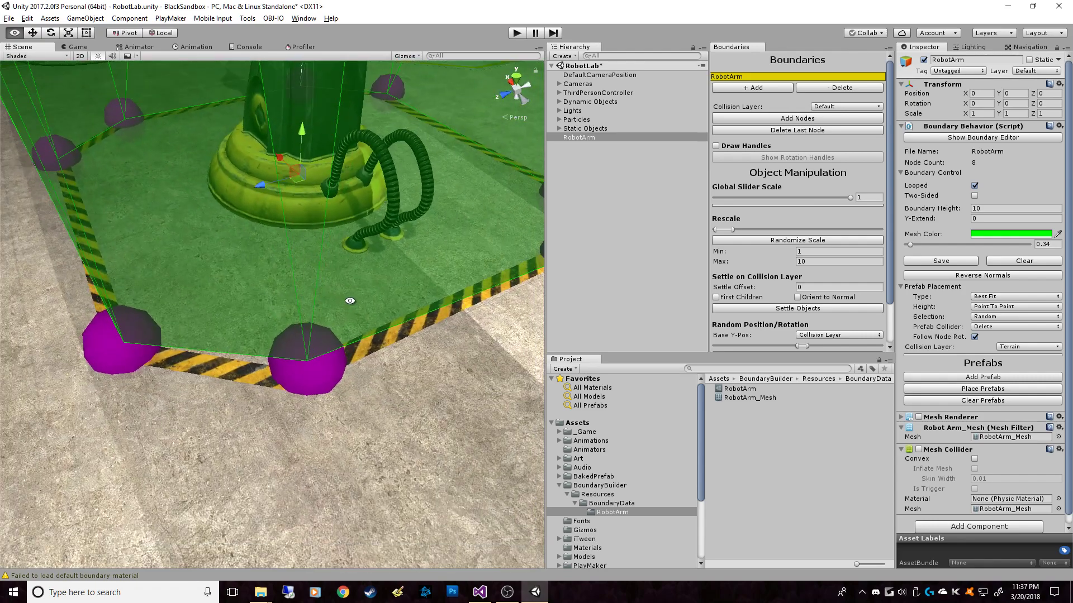
pyautogui.click(734, 145)
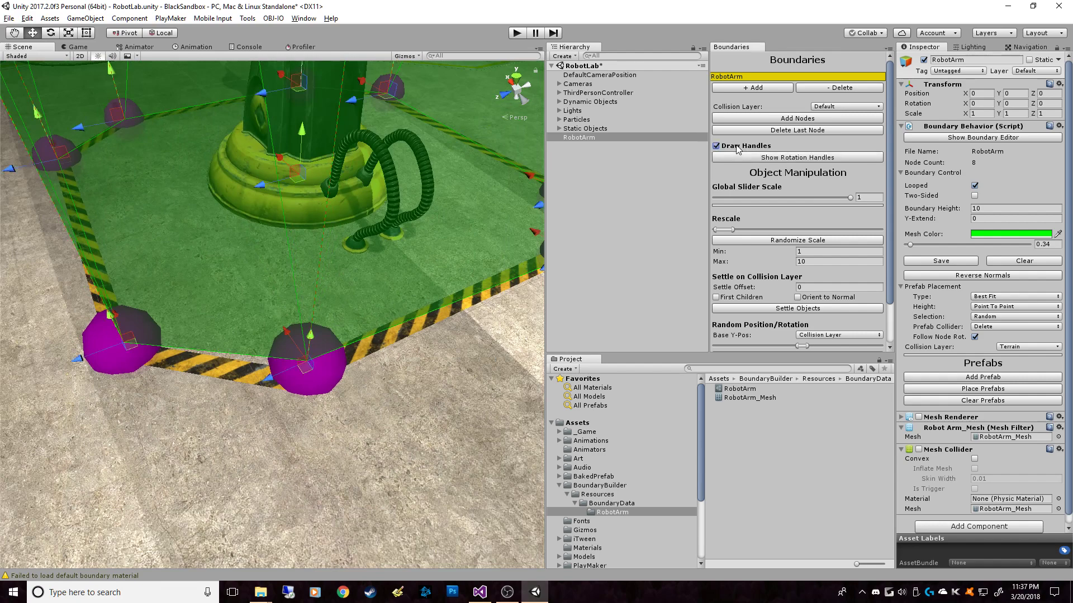
pyautogui.keyDown('alt'); pyautogui.moveTo(357, 415); pyautogui.dragTo(411, 264); pyautogui.keyUp('alt')
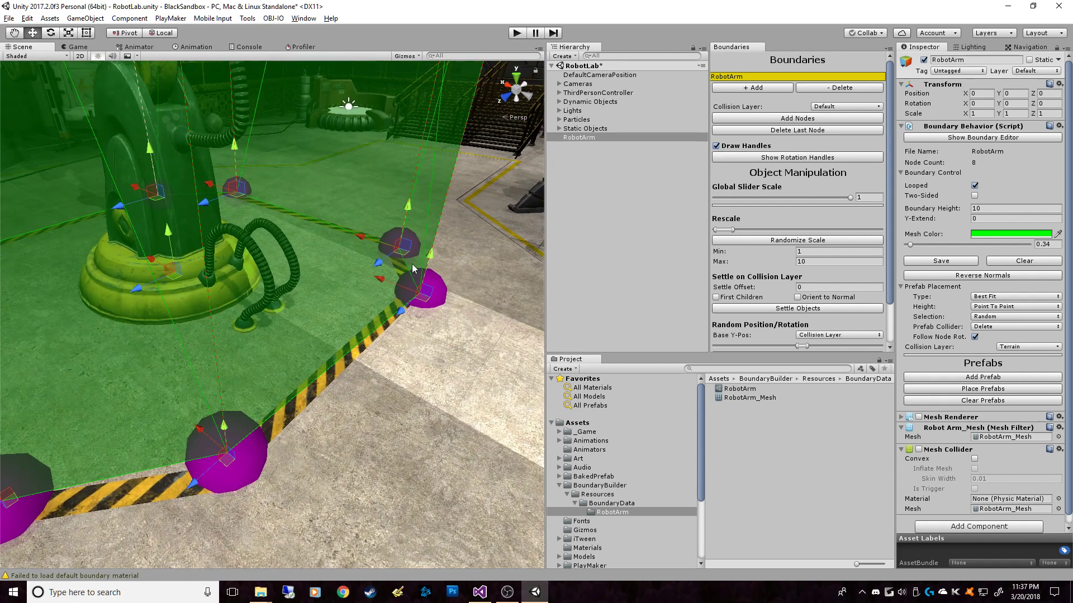
pyautogui.moveTo(348, 455); pyautogui.dragTo(297, 465)
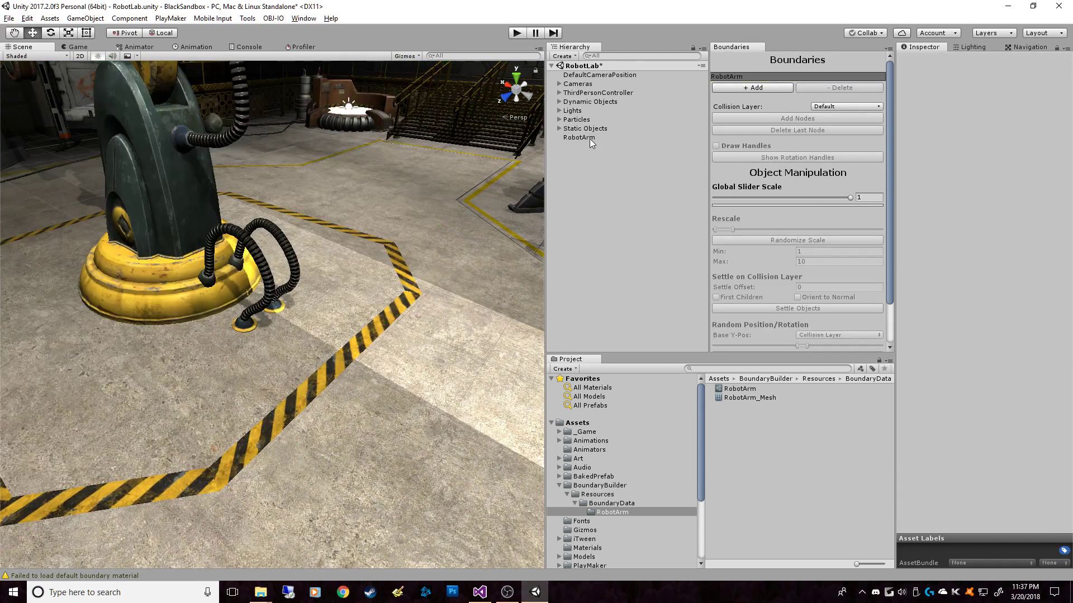
pyautogui.click(590, 140)
pyautogui.moveTo(227, 460); pyautogui.dragTo(222, 493)
pyautogui.moveTo(237, 487); pyautogui.dragTo(525, 393, button='middle')
pyautogui.moveTo(288, 405); pyautogui.dragTo(285, 418)
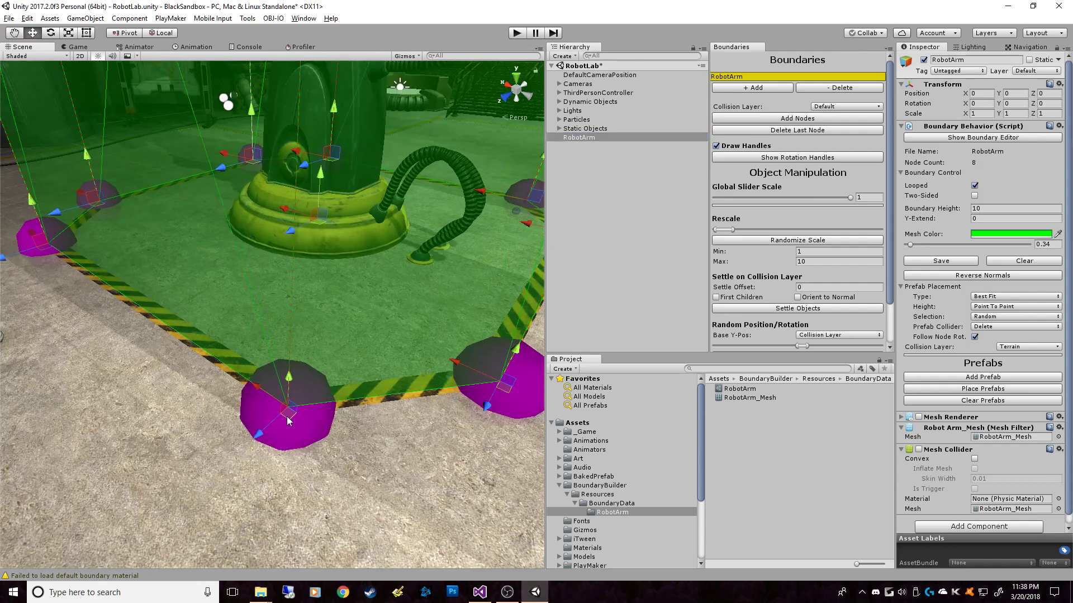
pyautogui.keyDown('alt'); pyautogui.moveTo(454, 465); pyautogui.dragTo(385, 467); pyautogui.keyUp('alt')
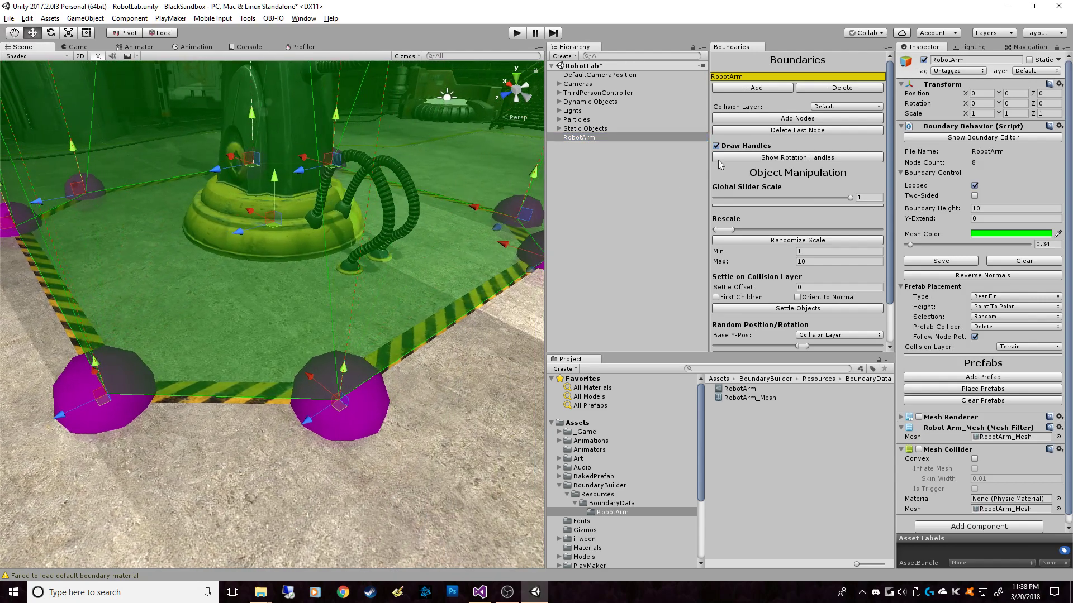
# Step: Show the nodes' rotation handles and set the boundary height to 2.23
pyautogui.click(774, 159)
pyautogui.moveTo(357, 376); pyautogui.dragTo(460, 381)
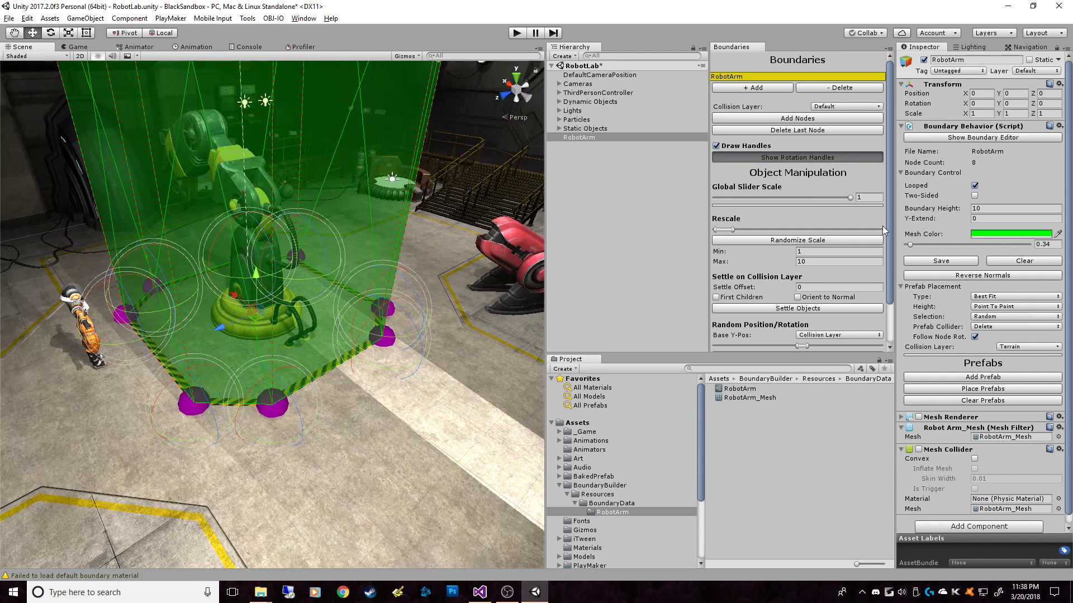
pyautogui.moveTo(929, 211); pyautogui.dragTo(881, 218)
pyautogui.keyDown('alt'); pyautogui.moveTo(400, 349); pyautogui.dragTo(330, 411); pyautogui.keyUp('alt')
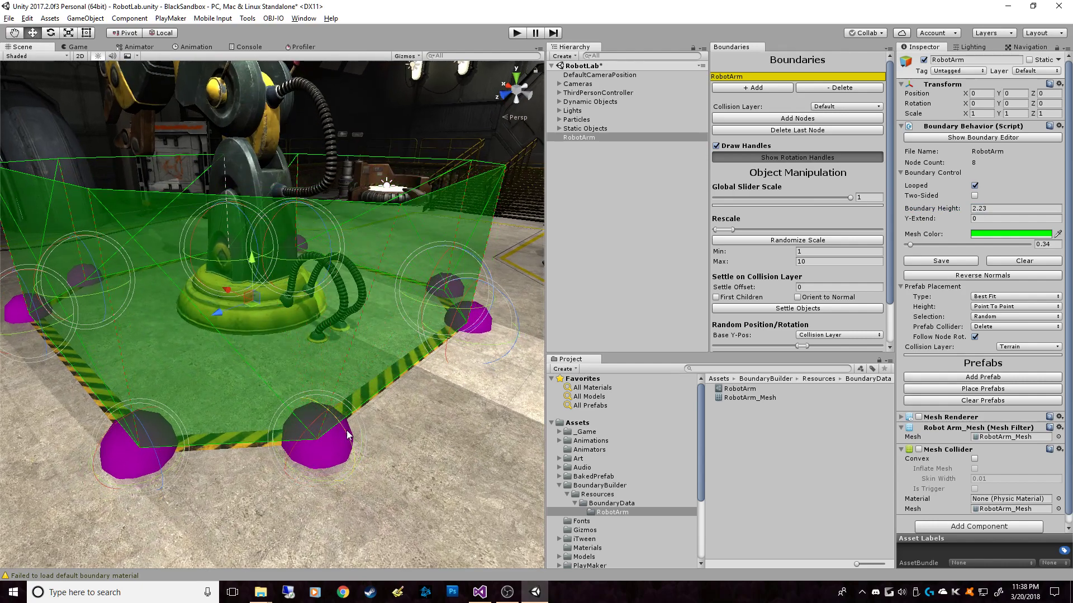
# Step: Hide the rotation handles and the node handles, and view the shortened boundary beside the character
pyautogui.keyDown('alt'); pyautogui.moveTo(397, 404); pyautogui.dragTo(528, 352); pyautogui.keyUp('alt')
pyautogui.scroll(-5, 417, 439)
pyautogui.click(800, 159)
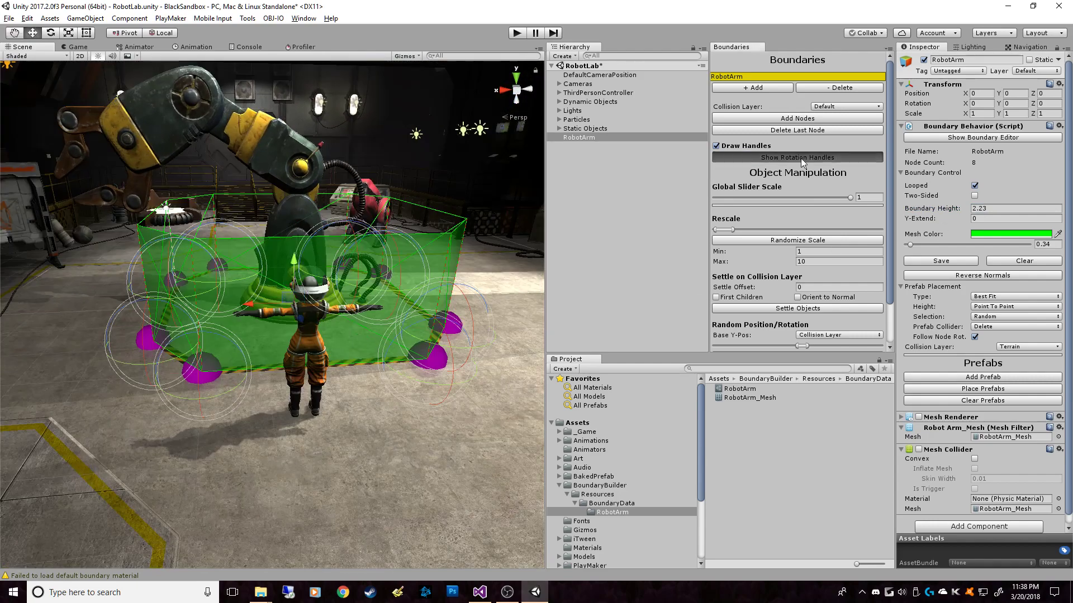
pyautogui.click(715, 146)
pyautogui.moveTo(441, 537)
pyautogui.keyDown('alt'); pyautogui.mouseDown()
pyautogui.moveTo(399, 482)
pyautogui.moveTo(447, 479)
pyautogui.mouseUp(); pyautogui.keyUp('alt')
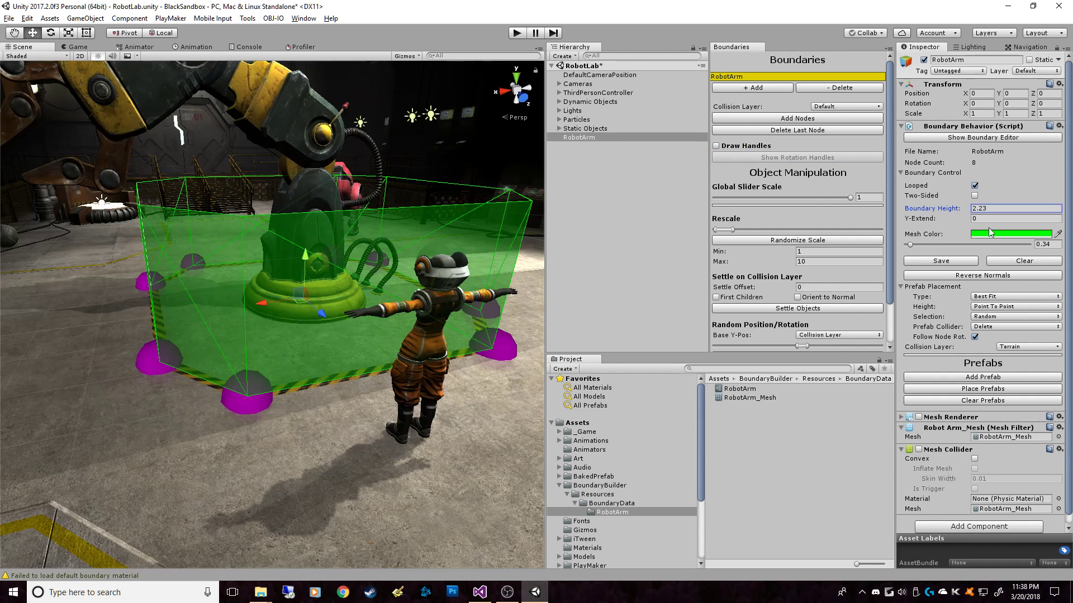
pyautogui.keyDown('alt'); pyautogui.moveTo(489, 410); pyautogui.dragTo(459, 394); pyautogui.keyUp('alt')
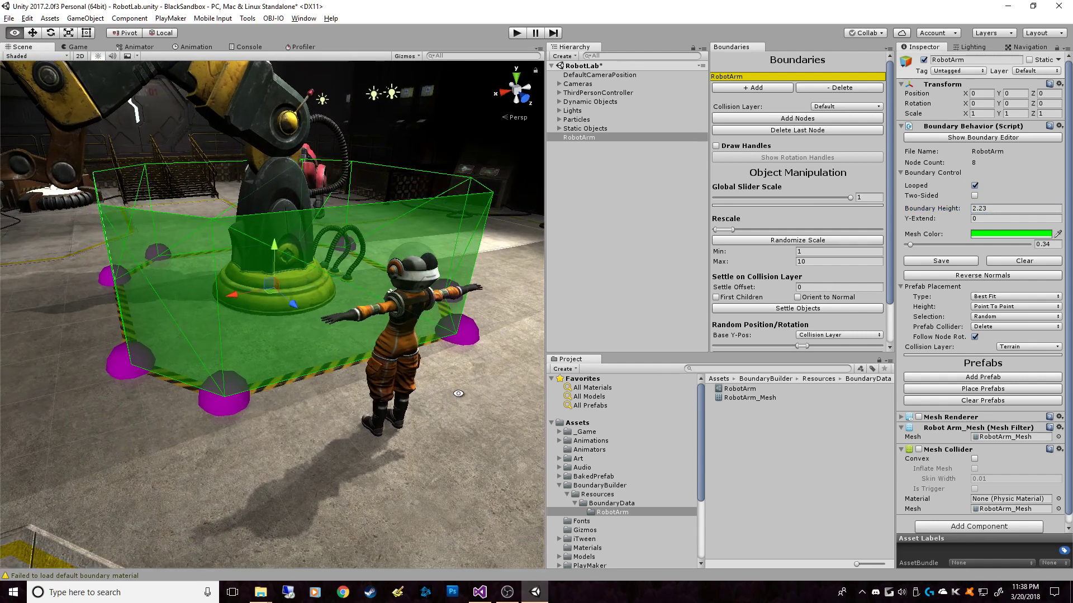
# Step: Place the GantrySegment_md prefab from the _Game folder in the scene and move it onto the striped line beside the character
pyautogui.click(594, 433)
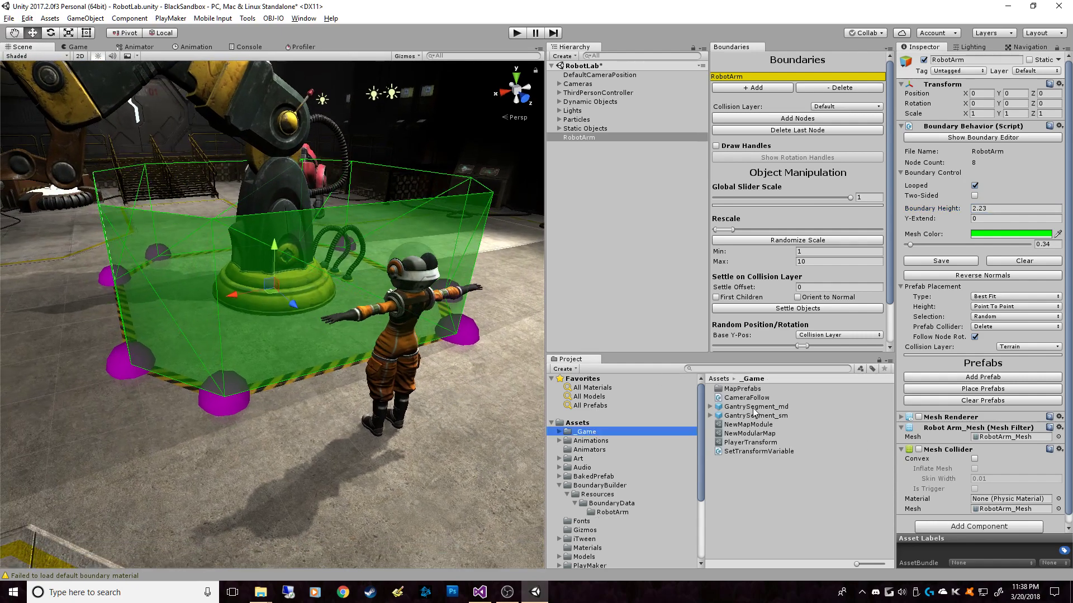
pyautogui.moveTo(778, 407); pyautogui.dragTo(408, 475)
pyautogui.press('e')
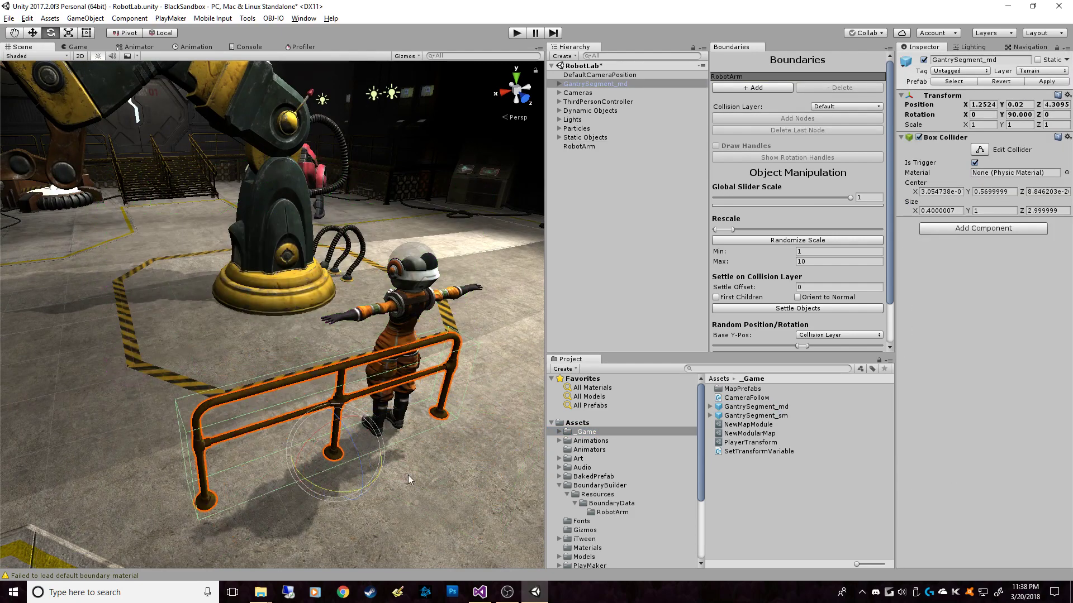
pyautogui.press('w')
pyautogui.moveTo(335, 460); pyautogui.dragTo(337, 370)
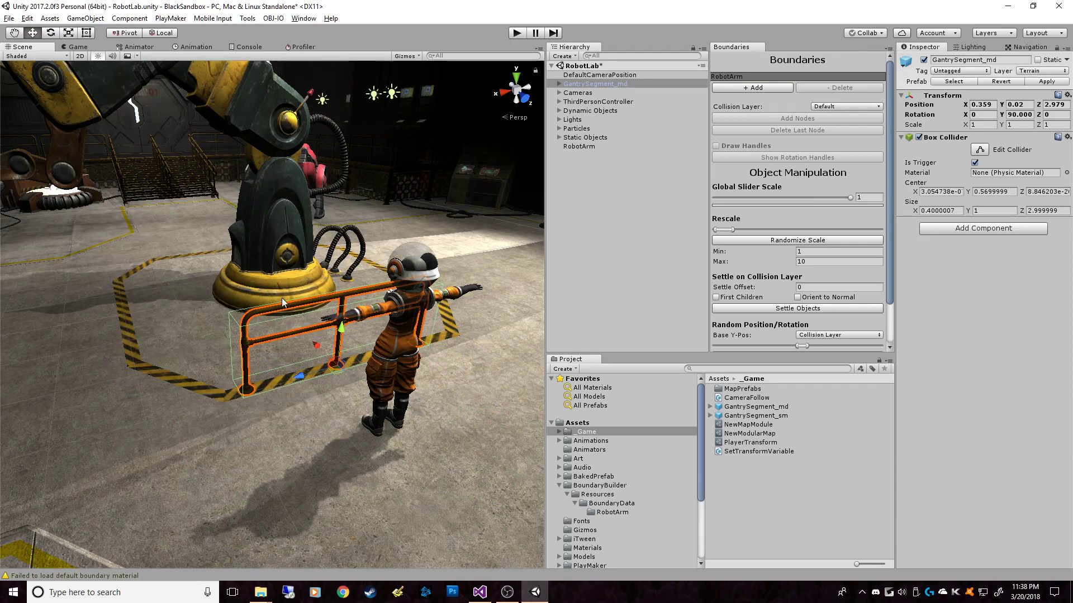
# Step: Place the GantrySegment_sm prefab on the striped line beside the medium gantry segment and inspect it from several angles
pyautogui.keyDown('alt'); pyautogui.moveTo(354, 411); pyautogui.dragTo(390, 453); pyautogui.keyUp('alt')
pyautogui.keyDown('alt'); pyautogui.moveTo(390, 453); pyautogui.dragTo(424, 463, button='right'); pyautogui.keyUp('alt')
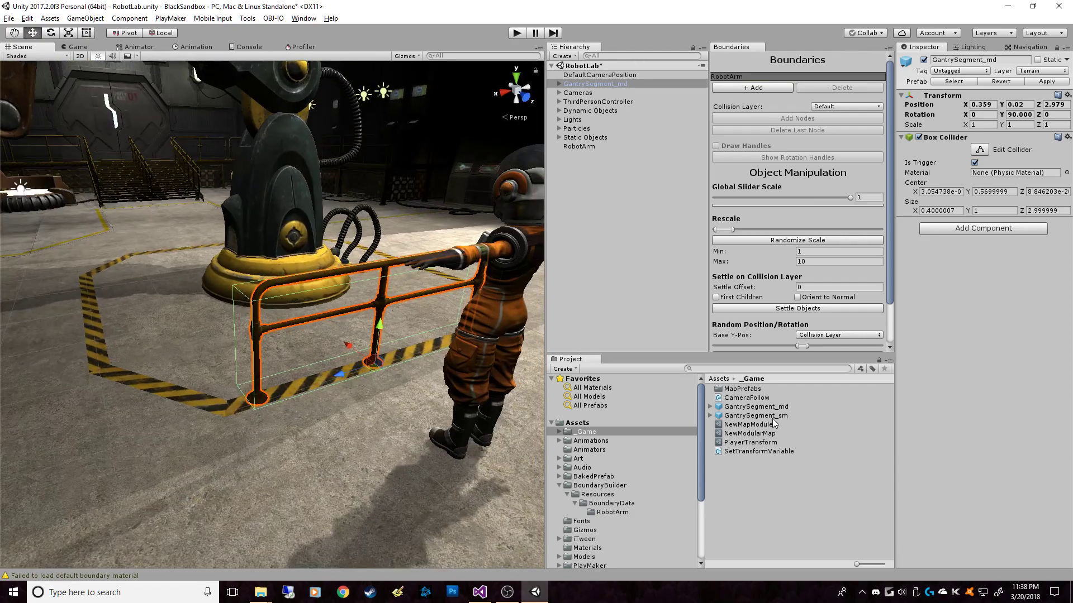
pyautogui.moveTo(774, 423); pyautogui.dragTo(129, 391)
pyautogui.press('f')
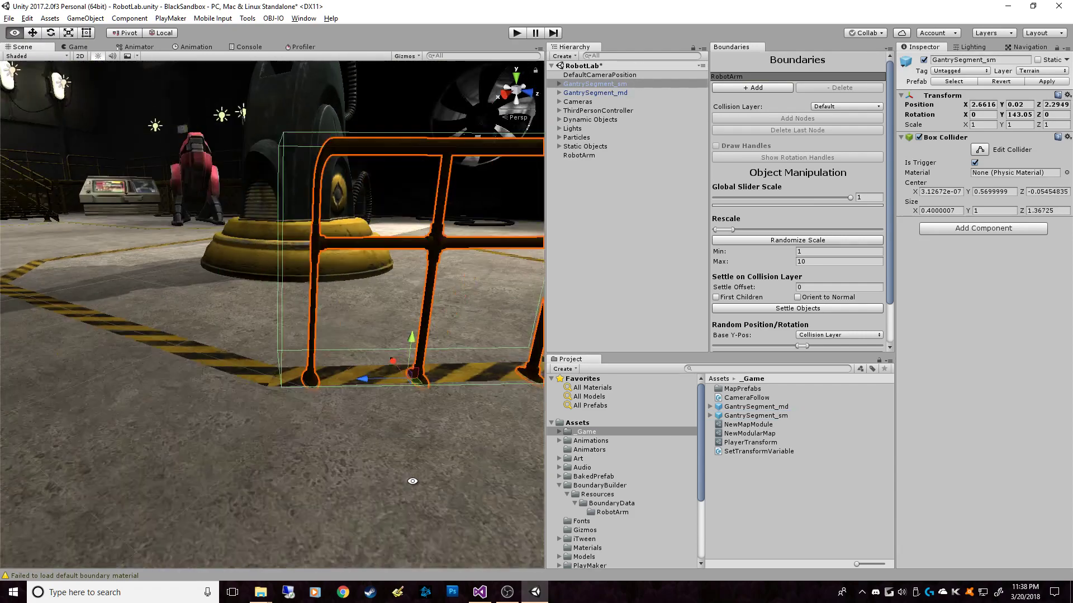
pyautogui.scroll(-6, 361, 480)
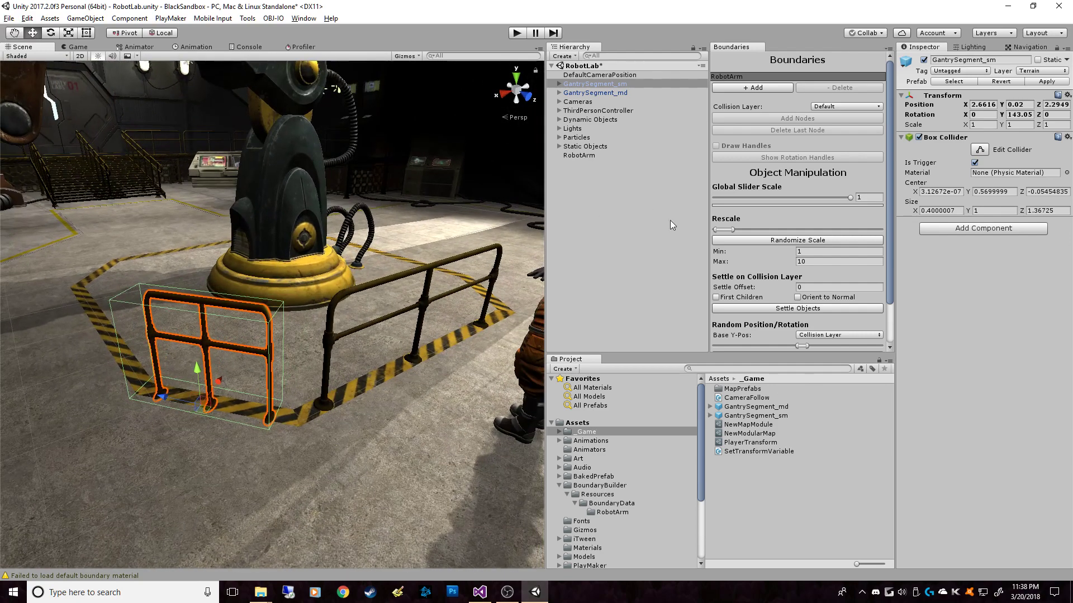
pyautogui.scroll(3, 454, 318)
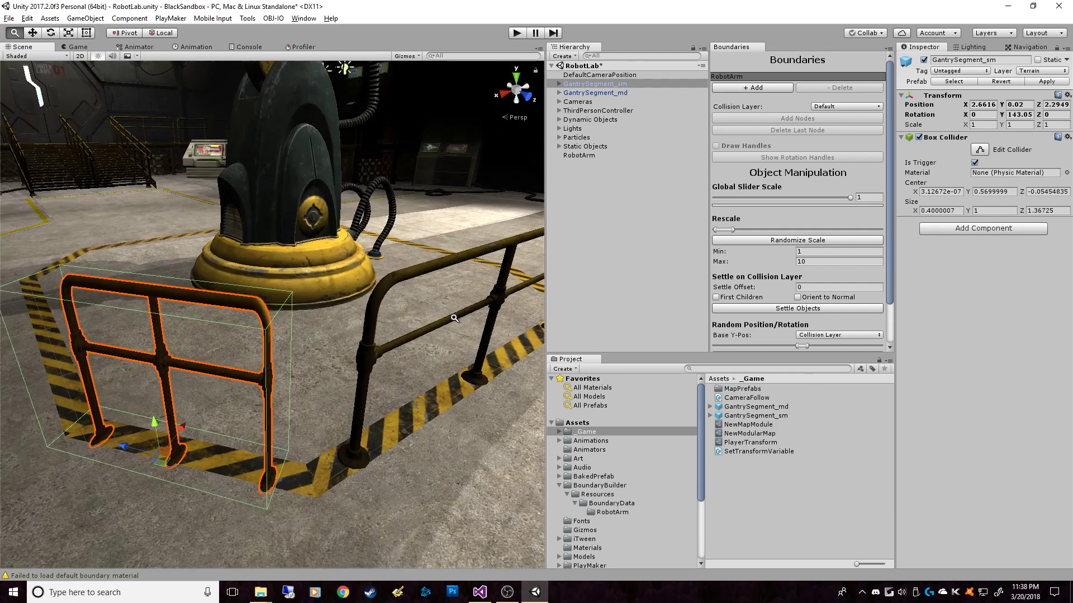
pyautogui.keyDown('alt'); pyautogui.moveTo(454, 318); pyautogui.dragTo(420, 311); pyautogui.keyUp('alt')
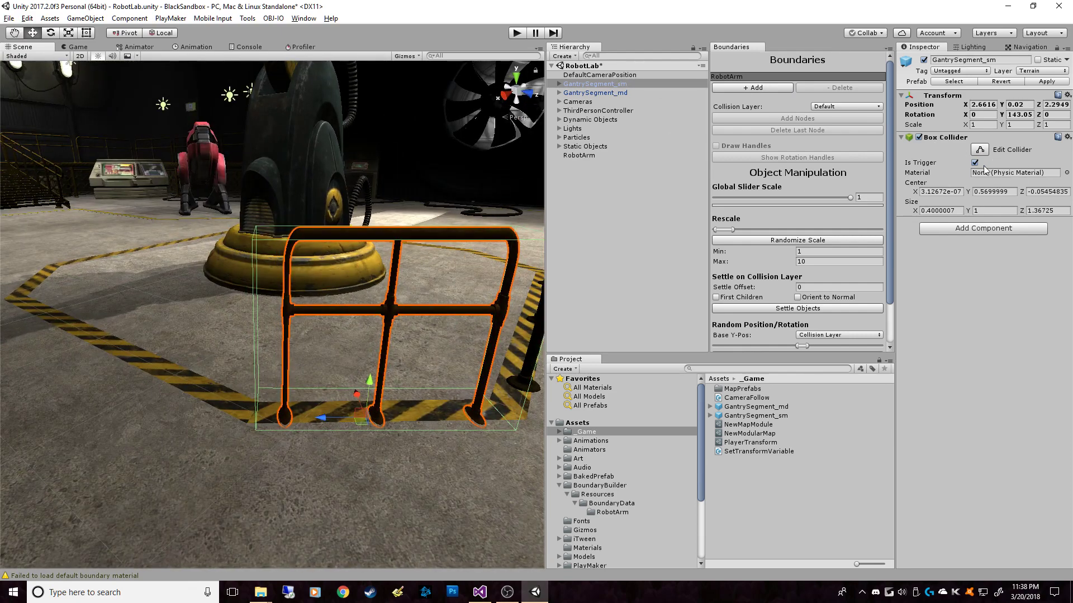
pyautogui.keyDown('alt'); pyautogui.moveTo(421, 275); pyautogui.dragTo(390, 280); pyautogui.keyUp('alt')
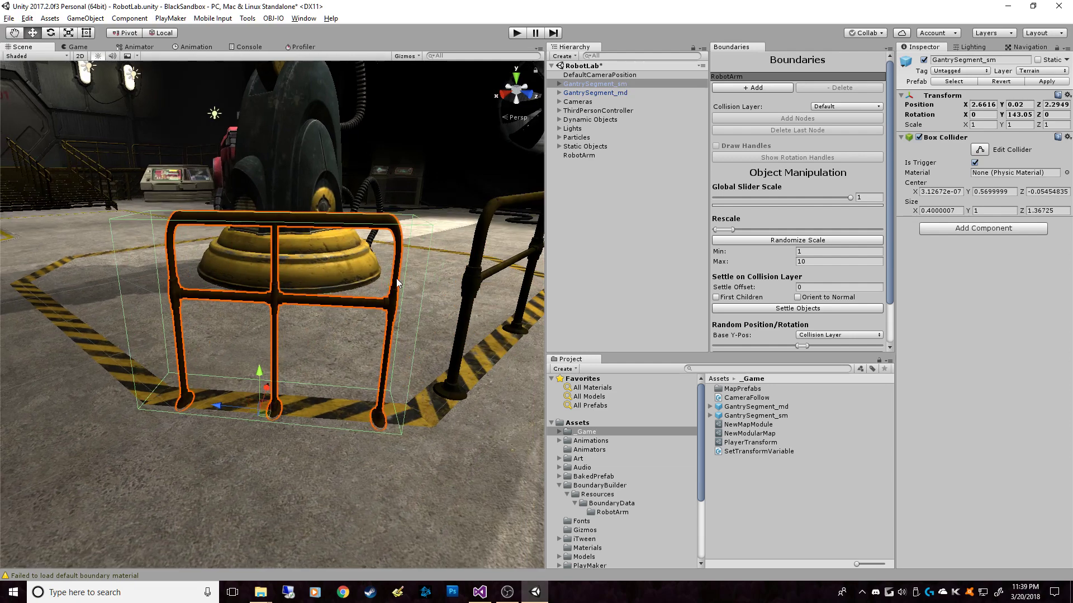
pyautogui.keyDown('alt'); pyautogui.moveTo(396, 278); pyautogui.dragTo(378, 282); pyautogui.keyUp('alt')
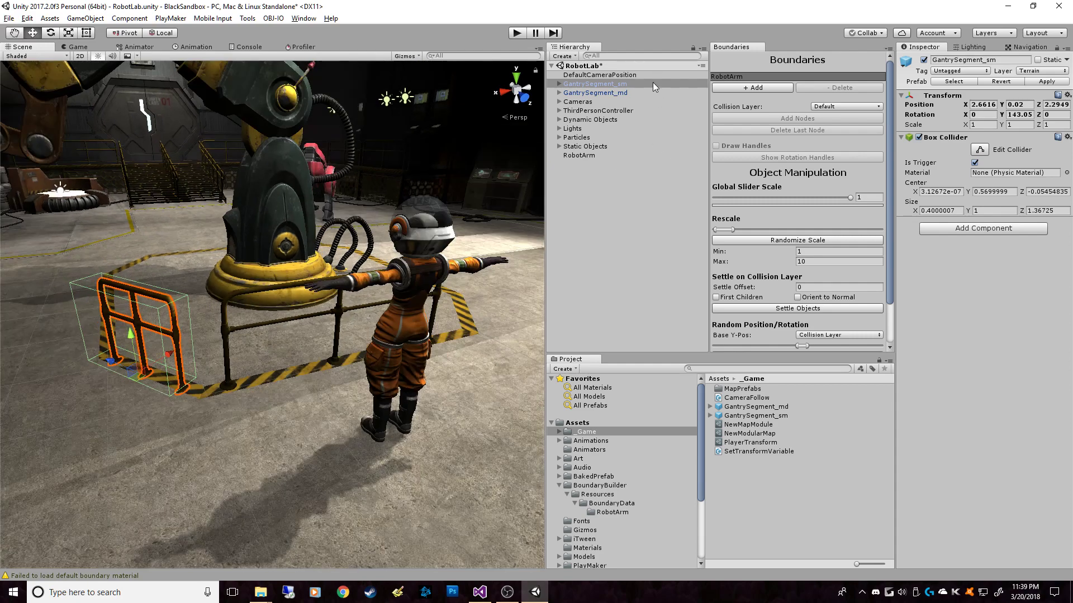
# Step: Delete both gantry segments from the scene and select the RobotArm boundary
pyautogui.keyDown('shift'); pyautogui.click(632, 93); pyautogui.keyUp('shift')
pyautogui.press('Delete')
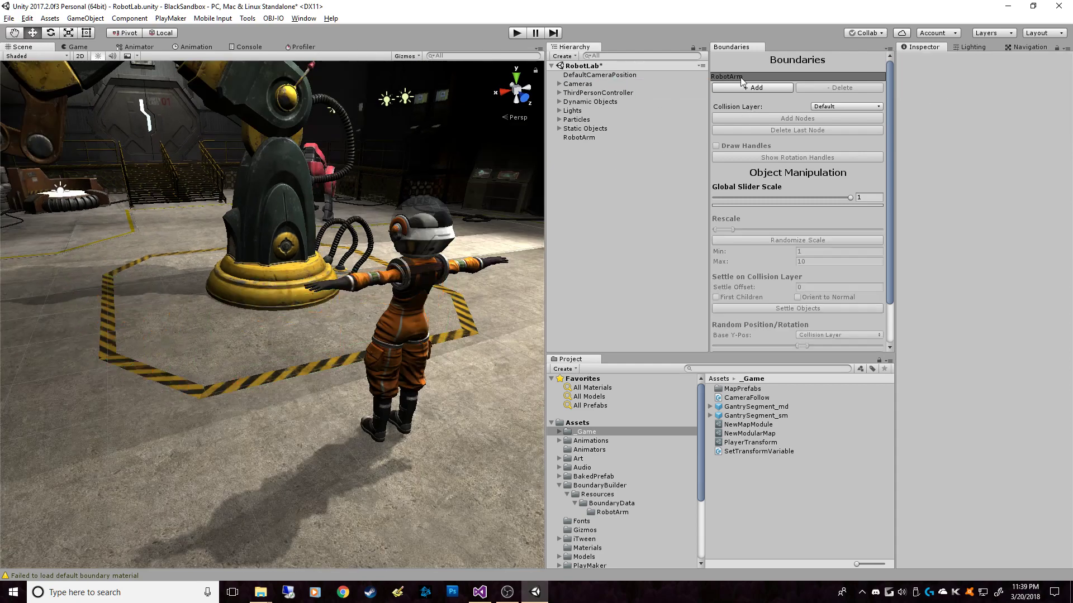
pyautogui.click(741, 77)
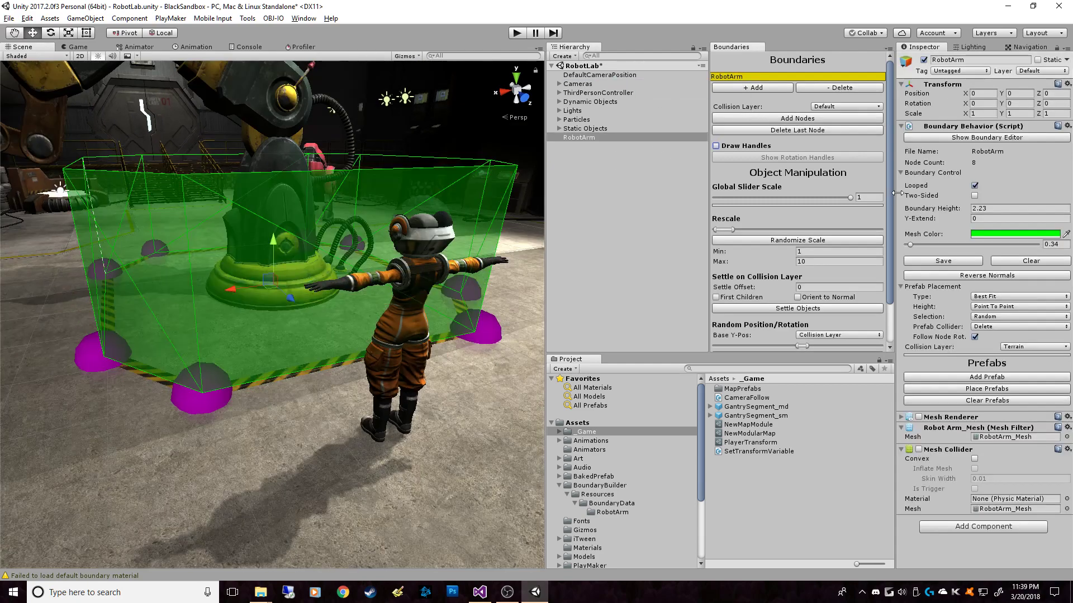
# Step: Widen the Inspector, add two prefab slots to the RobotArm boundary, and assign GantrySegment_md and GantrySegment_sm to them
pyautogui.moveTo(897, 193); pyautogui.dragTo(825, 193)
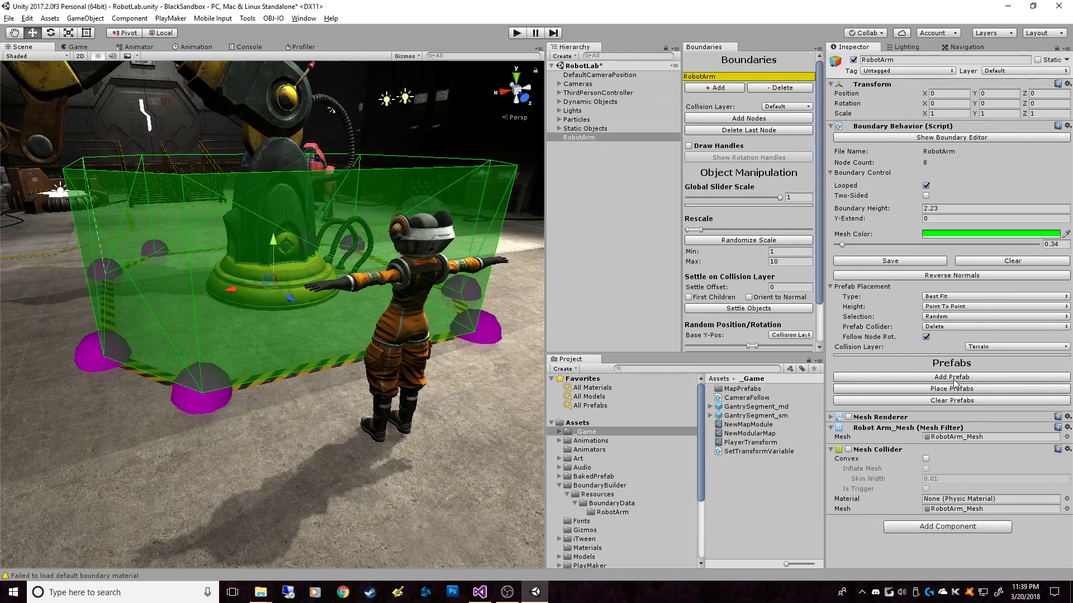
pyautogui.click(956, 381)
pyautogui.click(957, 382)
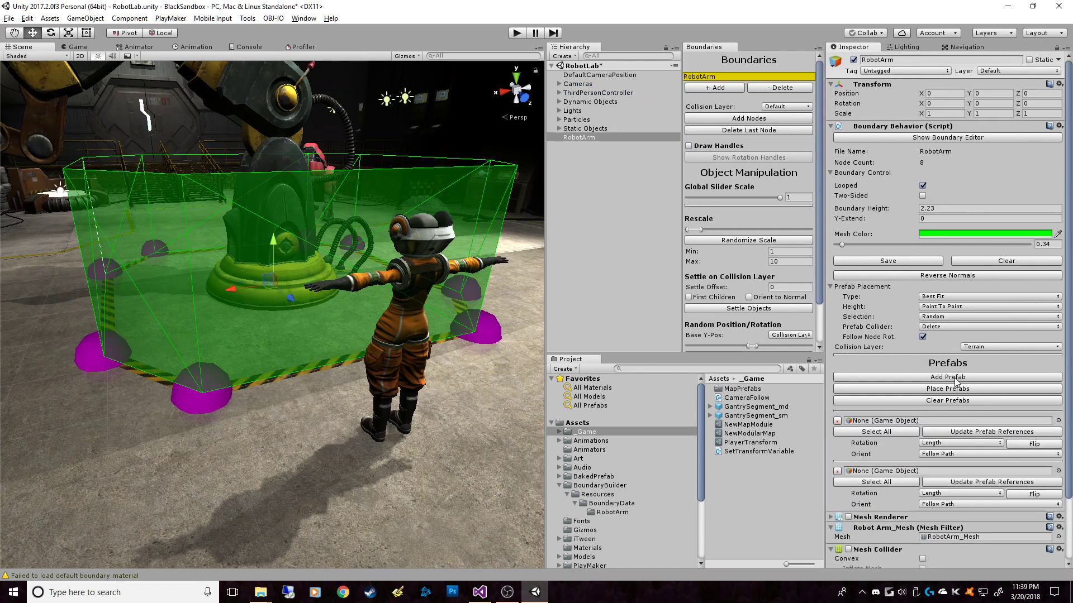
pyautogui.scroll(-3, 967, 355)
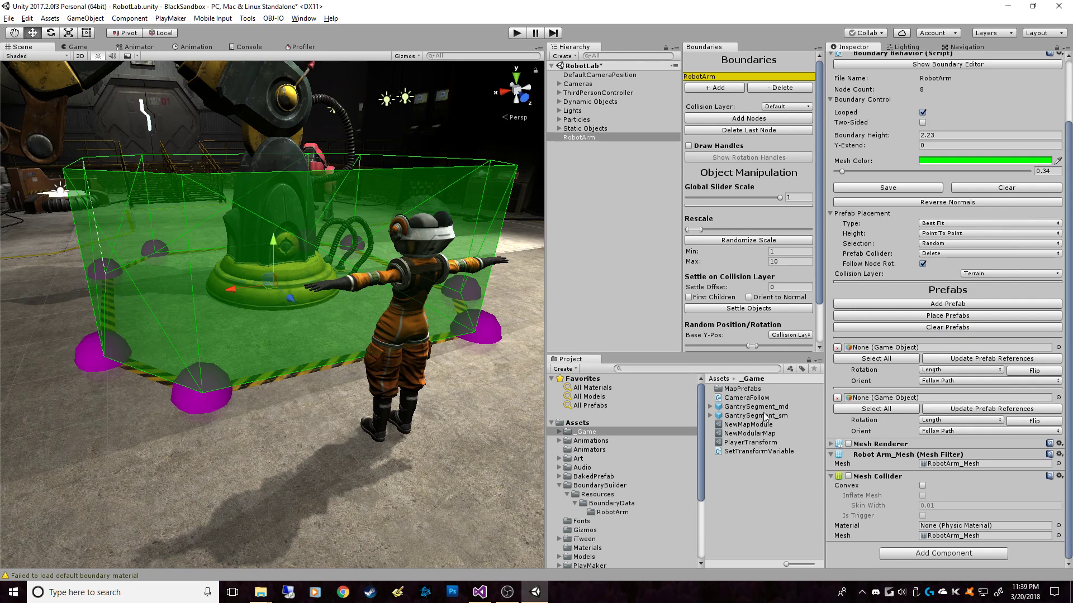
pyautogui.click(908, 352)
pyautogui.moveTo(909, 352); pyautogui.dragTo(908, 353)
pyautogui.moveTo(774, 416); pyautogui.dragTo(889, 403)
pyautogui.scroll(3, 944, 288)
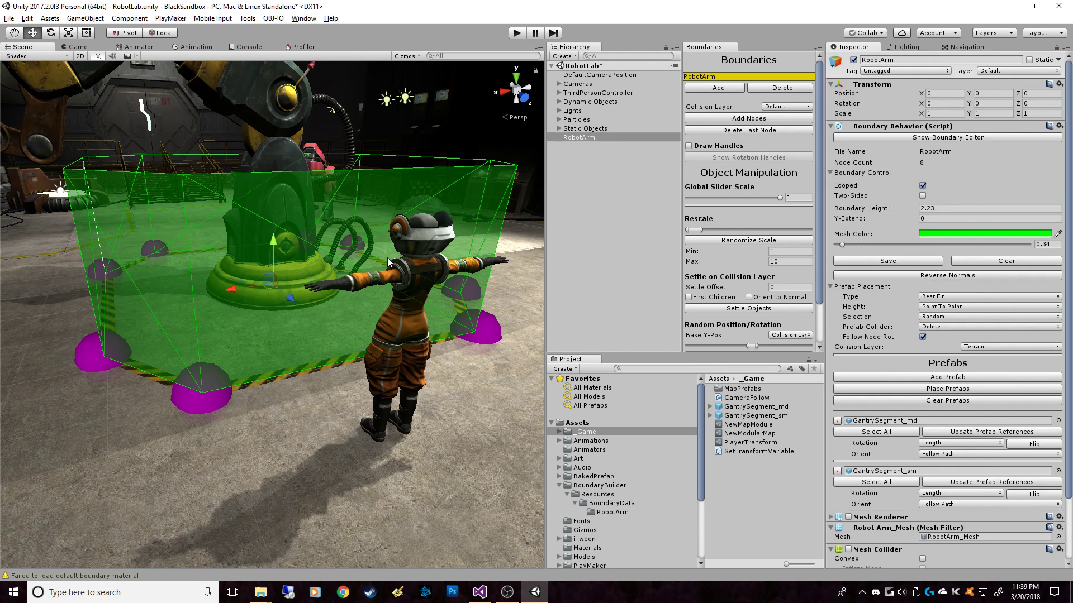
# Step: Reverse the boundary's normals back and forth to compare which side faces outward, ending with the original direction
pyautogui.keyDown('alt'); pyautogui.moveTo(387, 258); pyautogui.dragTo(418, 291); pyautogui.keyUp('alt')
pyautogui.click(920, 278)
pyautogui.click(919, 278)
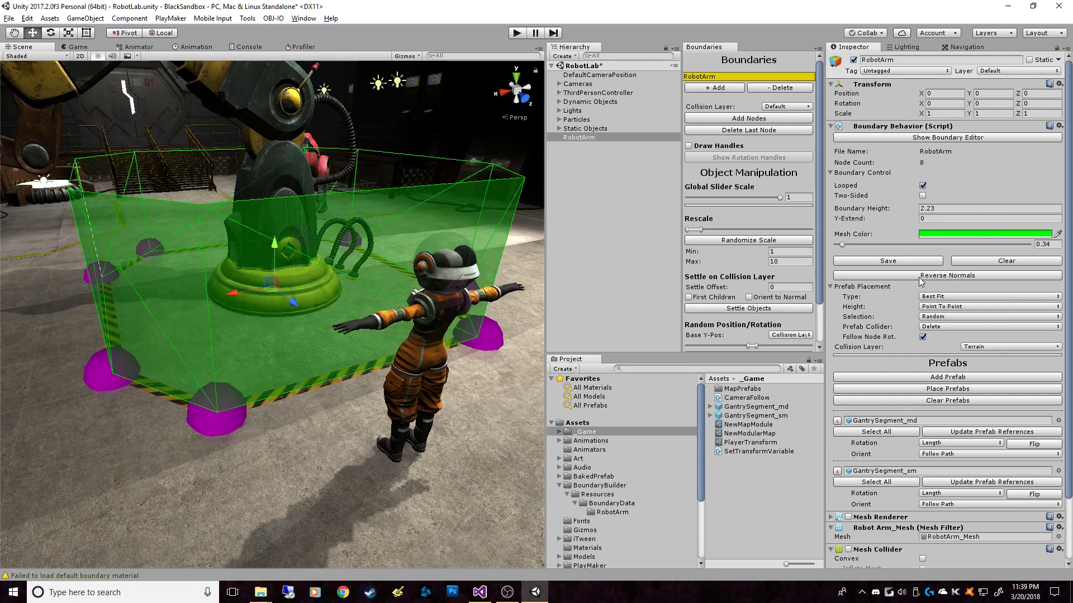
pyautogui.click(919, 276)
pyautogui.click(918, 277)
# Step: Reduce the displayed size of the boundary nodes to 0.22 and collapse the Boundary Control section
pyautogui.click(839, 243)
pyautogui.moveTo(839, 243); pyautogui.dragTo(839, 245)
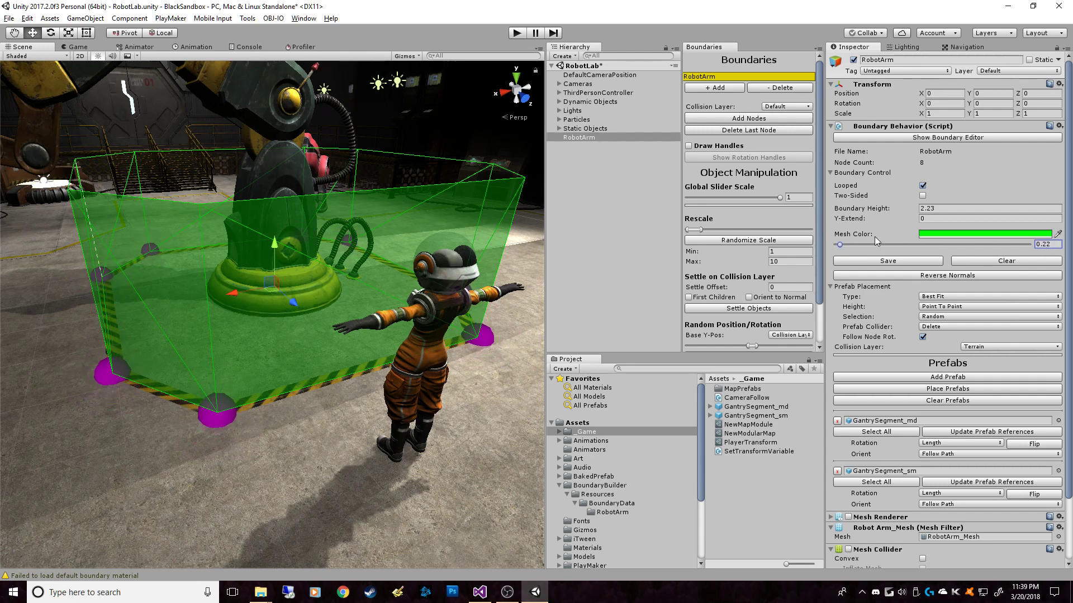
pyautogui.click(832, 174)
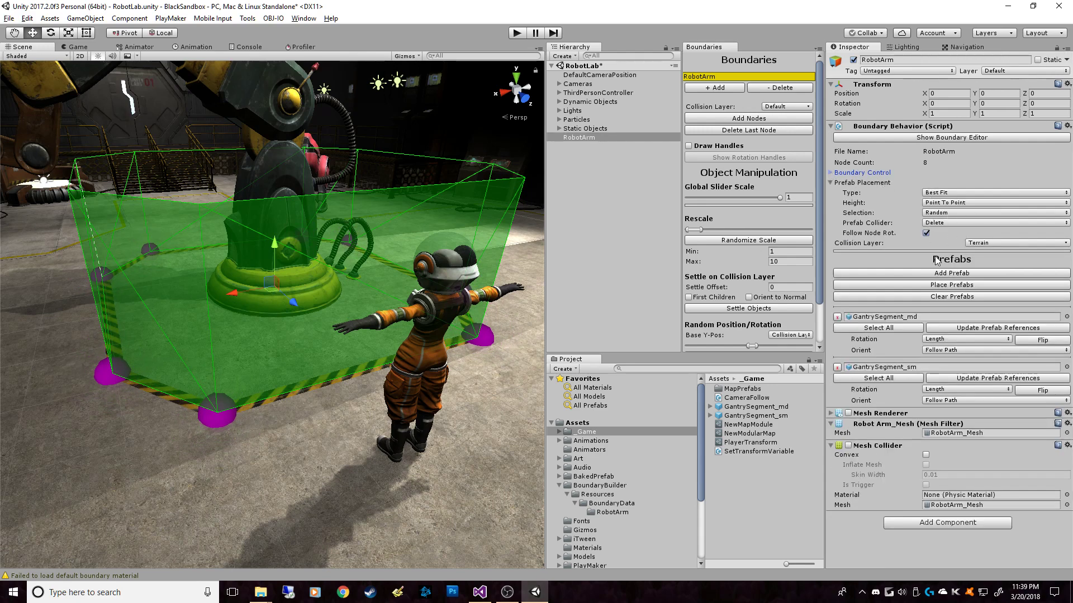
# Step: Check the available prefab placement types, keep Best Fit, and look over the boundary edges around the robot arm
pyautogui.press('w')
pyautogui.moveTo(356, 161); pyautogui.dragTo(361, 163, button='right')
pyautogui.press('d')
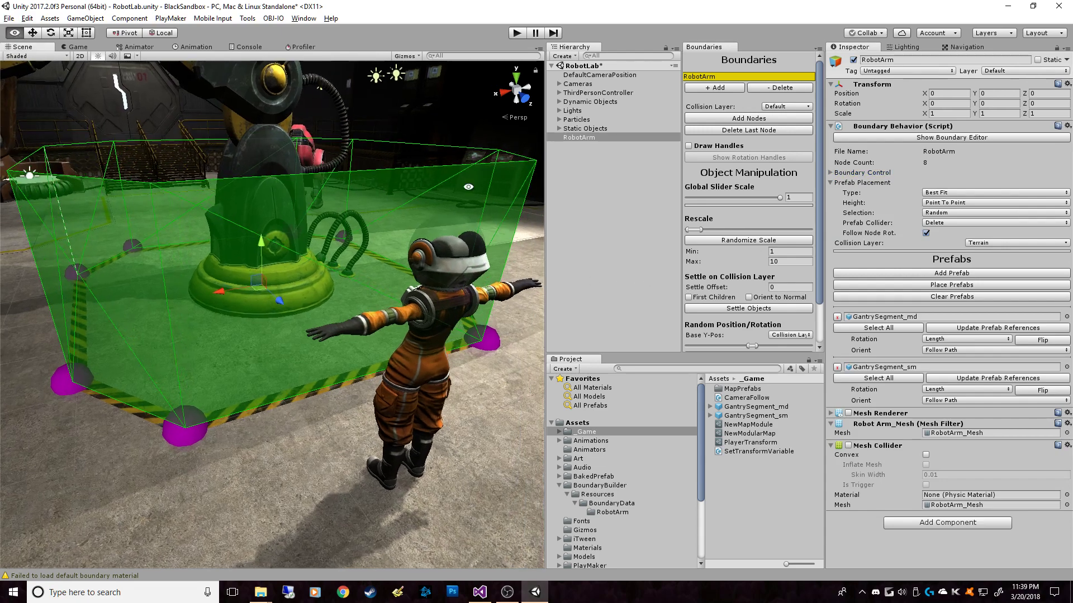
pyautogui.click(972, 192)
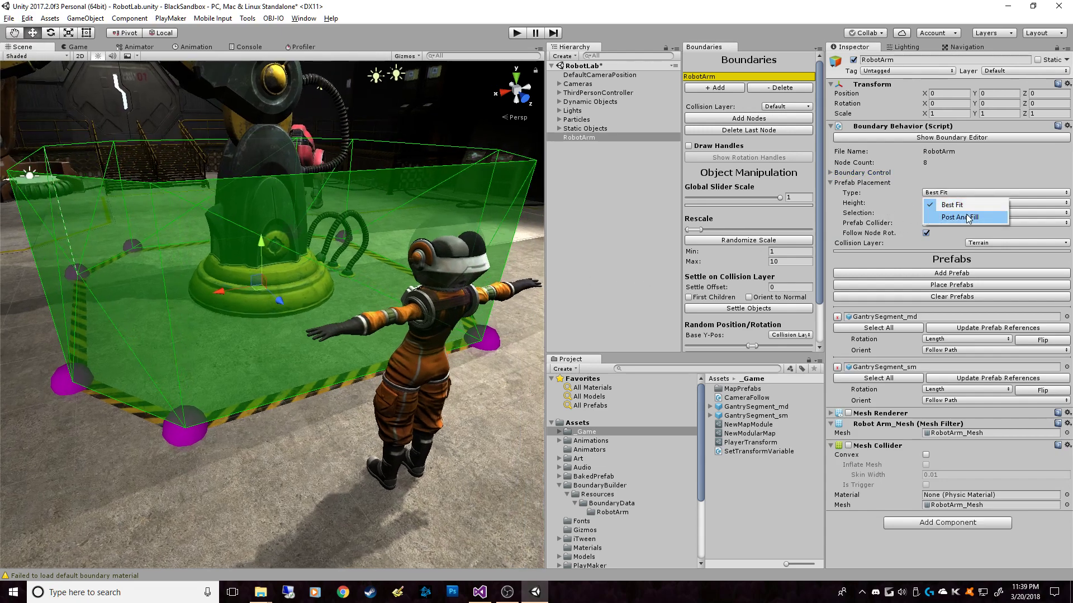
pyautogui.click(950, 208)
pyautogui.keyDown('alt'); pyautogui.moveTo(324, 282); pyautogui.dragTo(347, 307); pyautogui.keyUp('alt')
pyautogui.keyDown('alt'); pyautogui.moveTo(388, 365); pyautogui.dragTo(371, 342); pyautogui.keyUp('alt')
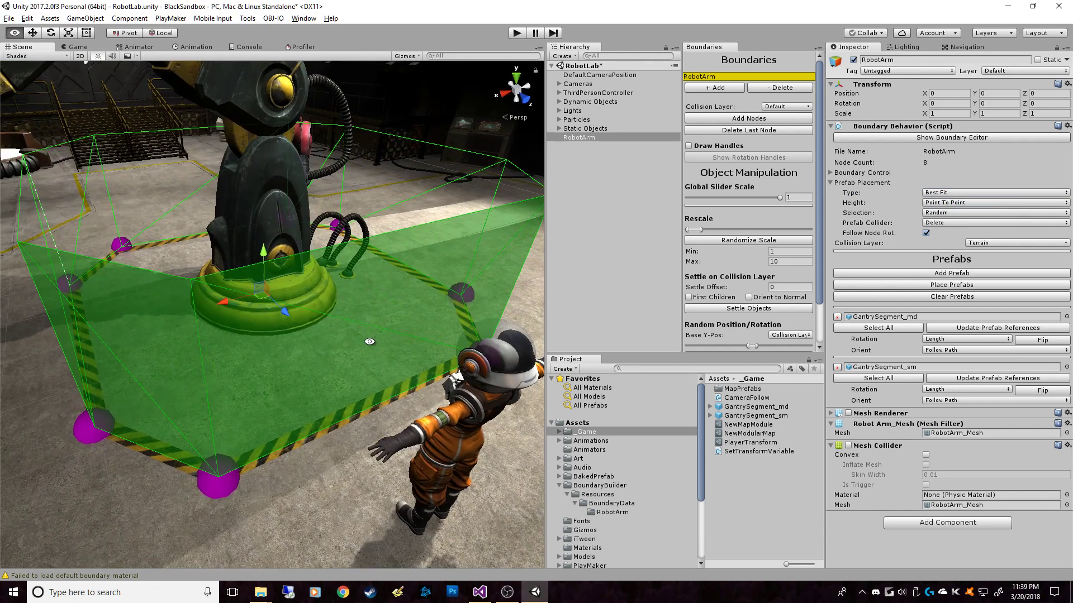
# Step: Try the Post And Fill placement type with GantrySegment_md's location as Post, and return the type to Best Fit
pyautogui.click(959, 193)
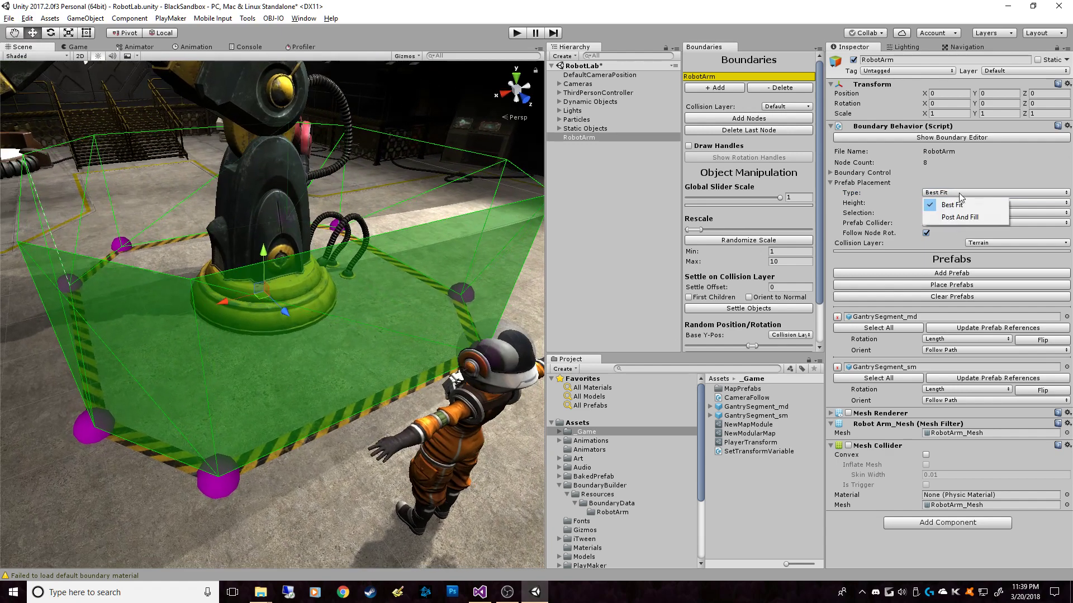
pyautogui.click(975, 217)
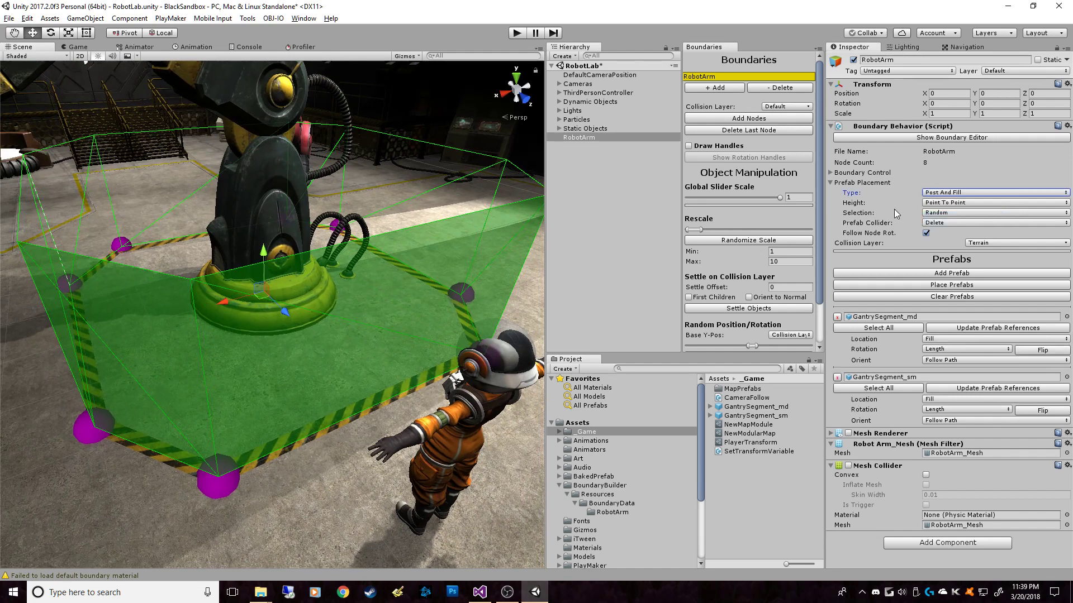
pyautogui.click(942, 340)
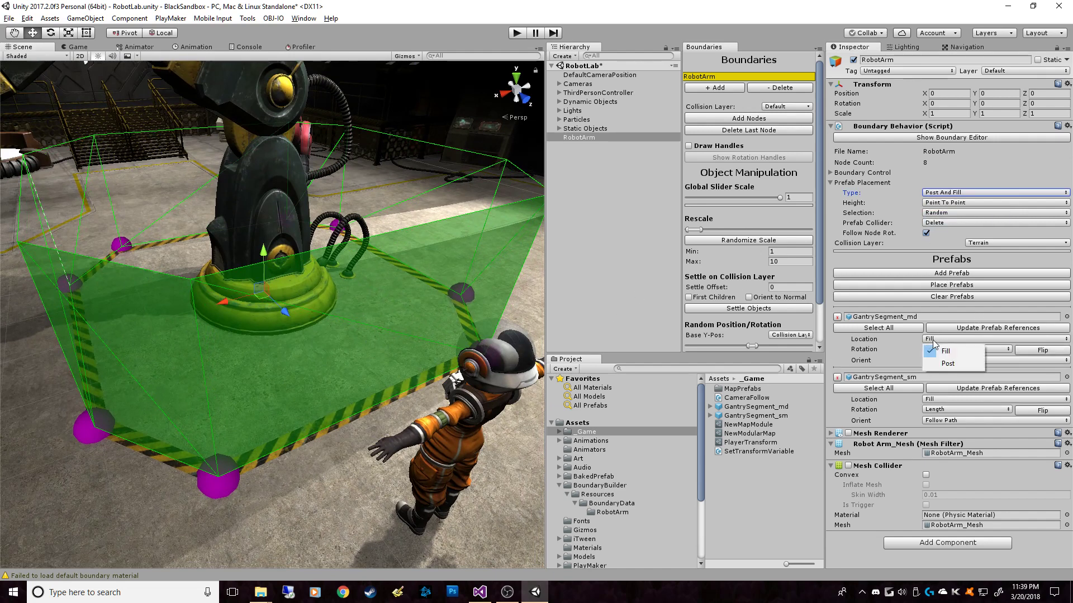
pyautogui.click(958, 364)
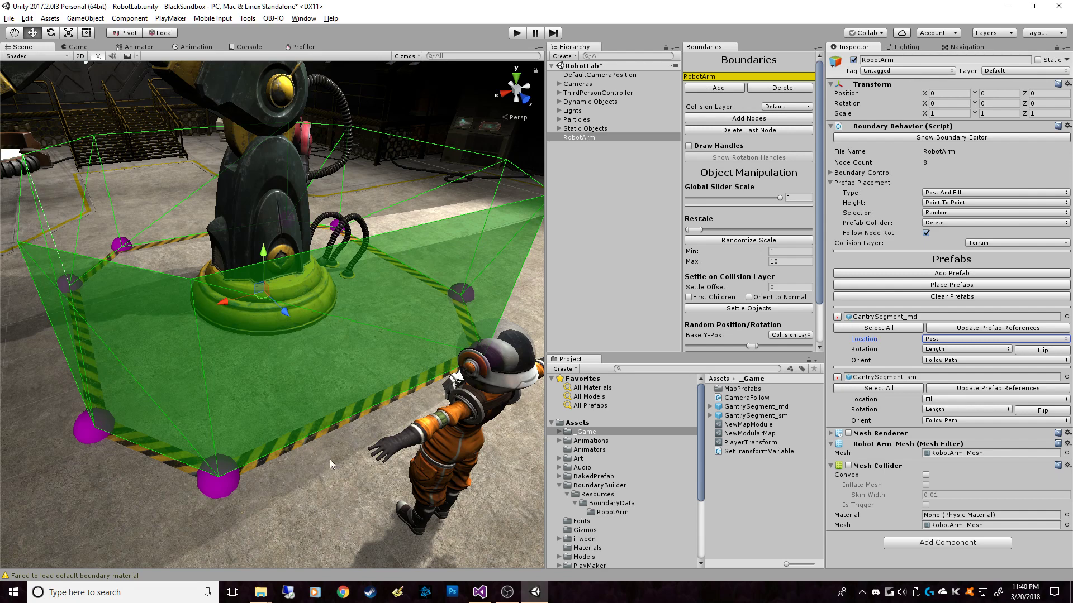
pyautogui.click(946, 194)
pyautogui.click(965, 207)
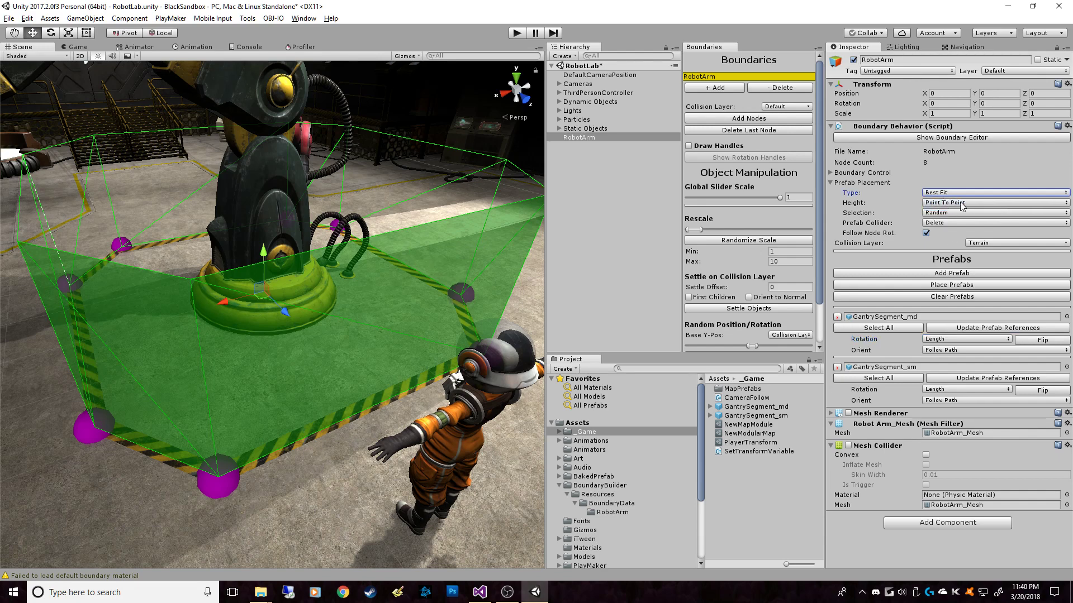
# Step: Try Collision Layer as the prefab placement height and return it to Point To Point
pyautogui.click(948, 203)
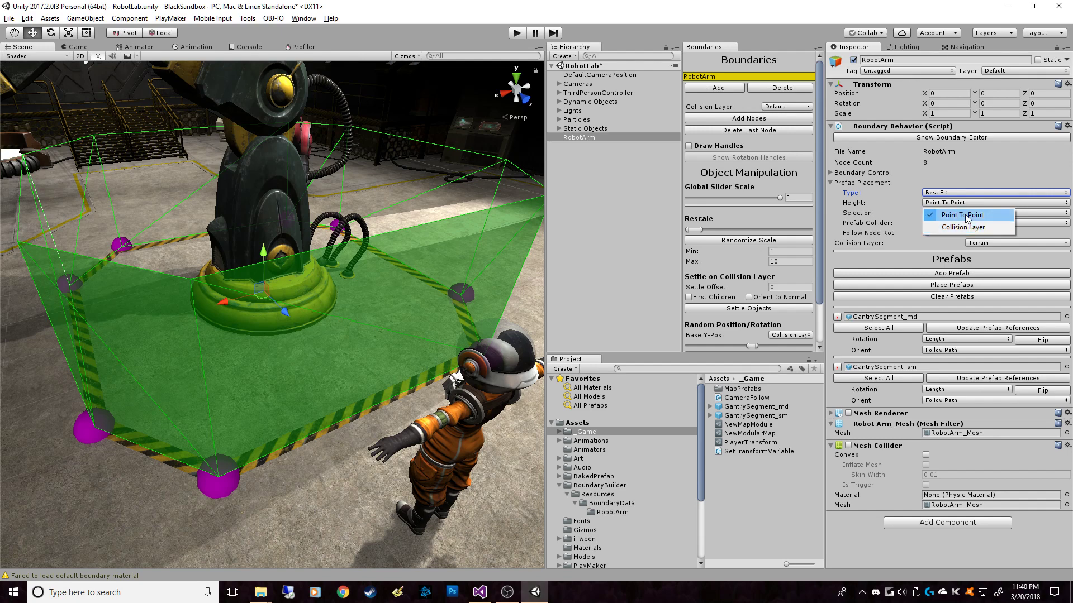
pyautogui.click(973, 227)
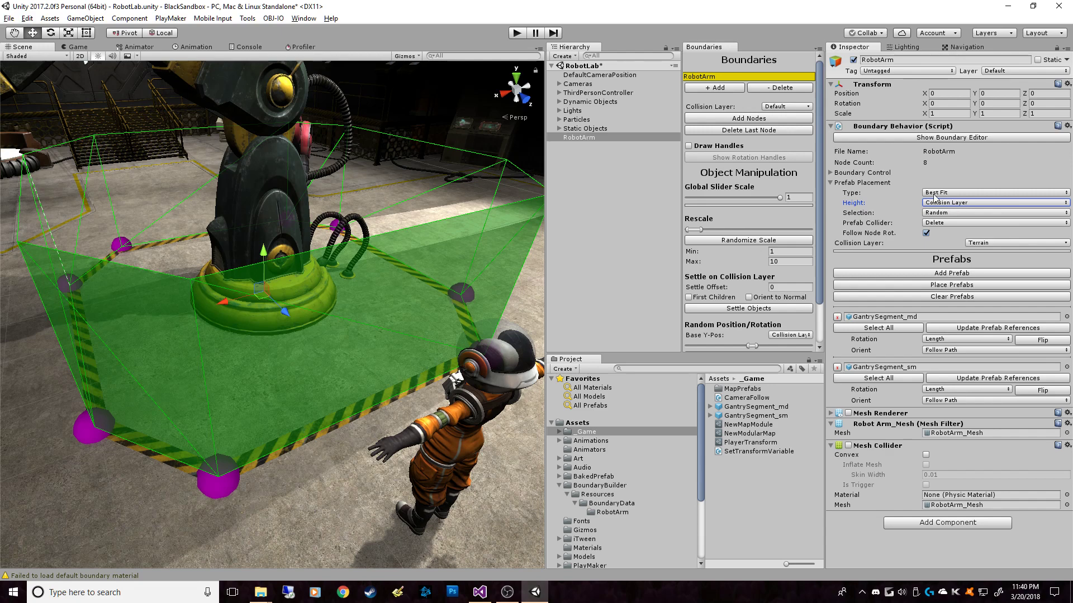
pyautogui.click(955, 202)
pyautogui.click(963, 223)
# Step: Try Efficient as the prefab selection mode and return it to Random
pyautogui.click(948, 214)
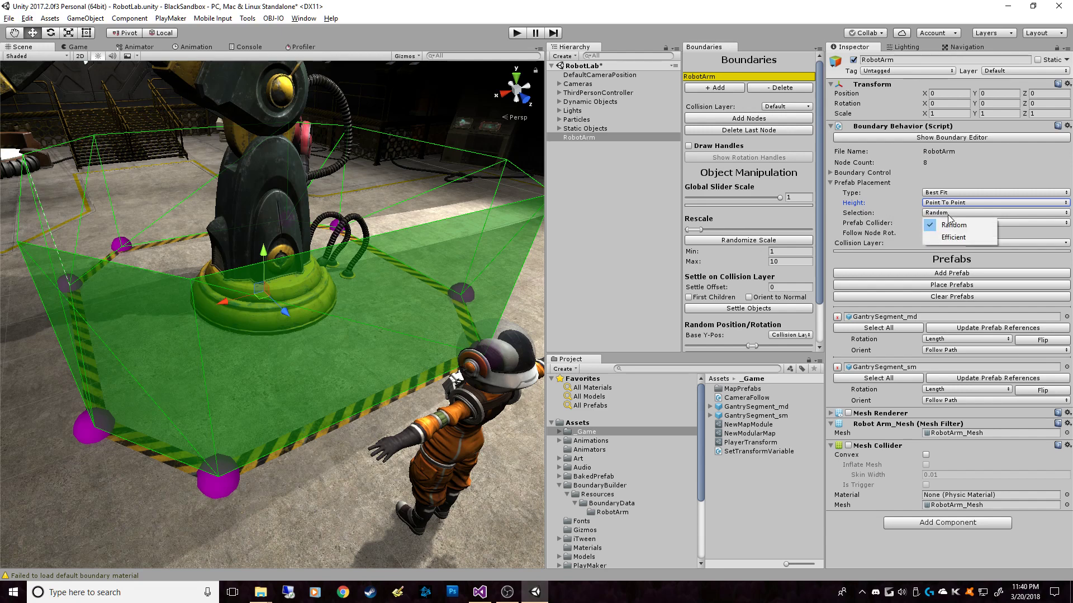
pyautogui.click(964, 240)
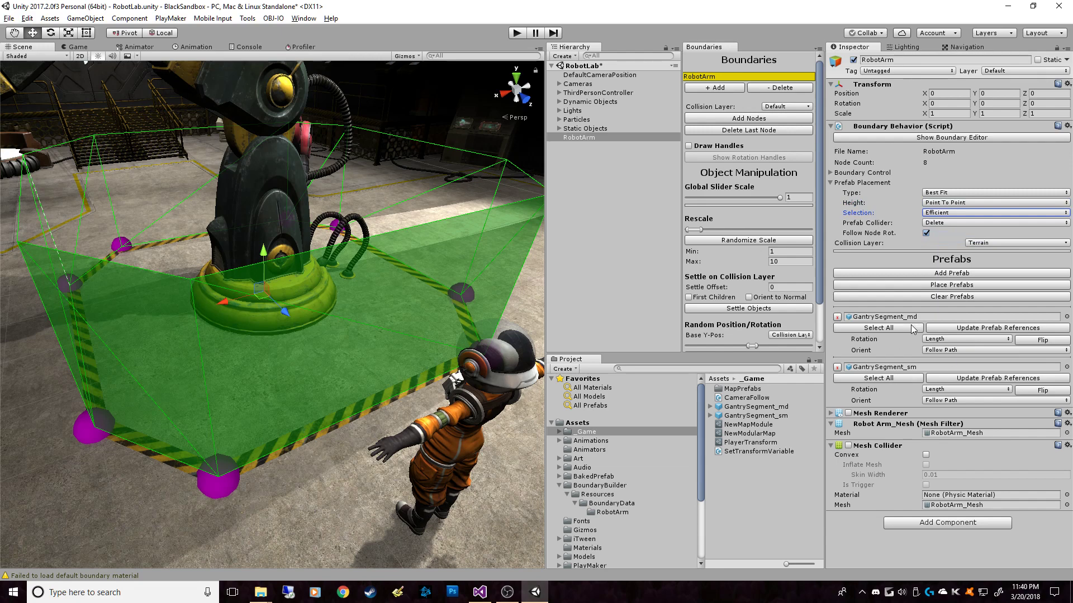
pyautogui.click(944, 213)
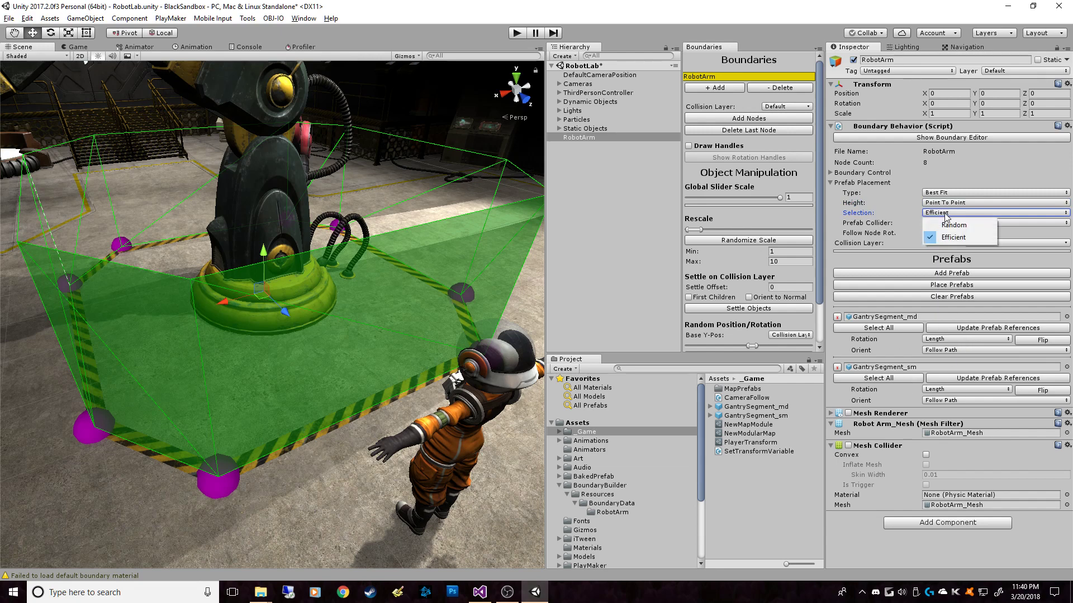
pyautogui.click(954, 225)
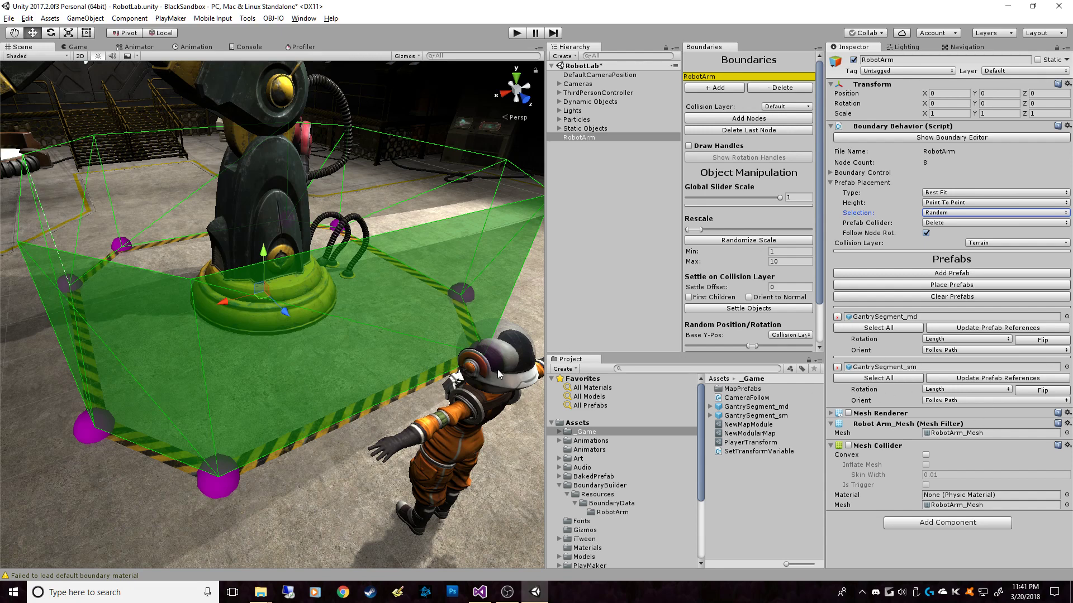
# Step: Set the prefab selection mode to Efficient and keep the Prefab Collider option on Delete
pyautogui.click(960, 212)
pyautogui.click(967, 238)
pyautogui.click(950, 226)
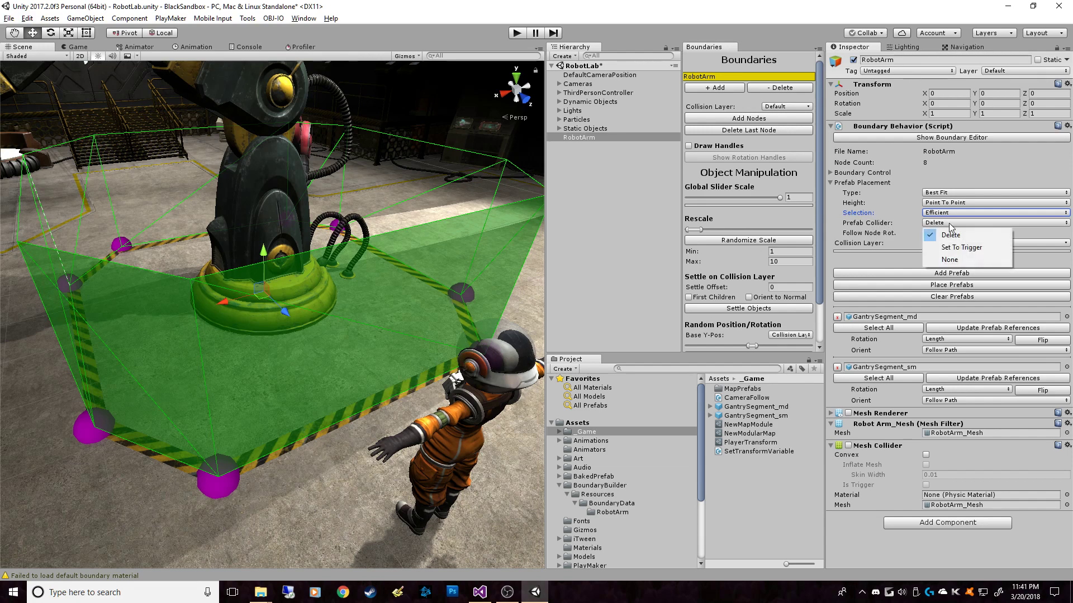
pyautogui.click(950, 233)
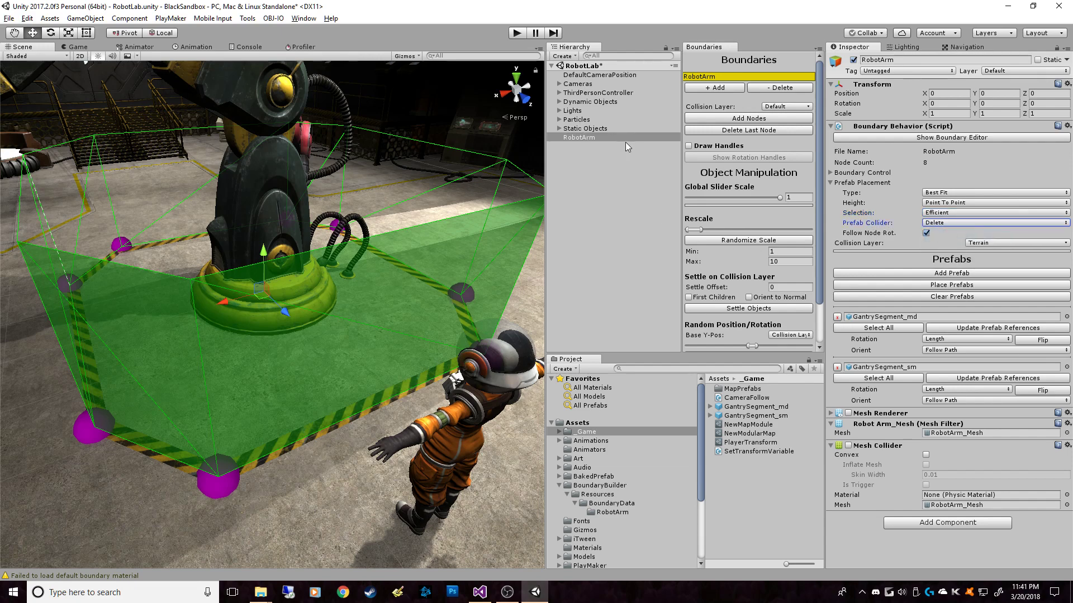
# Step: Place the GantrySegment_md prefab across the striped line in front of the robot arm, and select the Static Objects group
pyautogui.moveTo(751, 408); pyautogui.dragTo(341, 426)
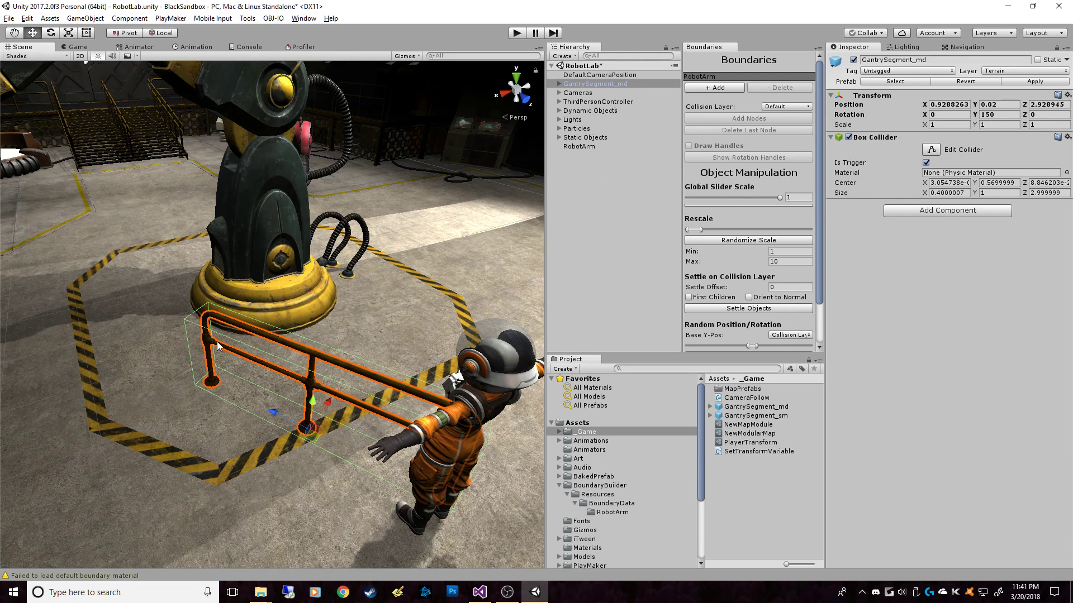
pyautogui.click(581, 147)
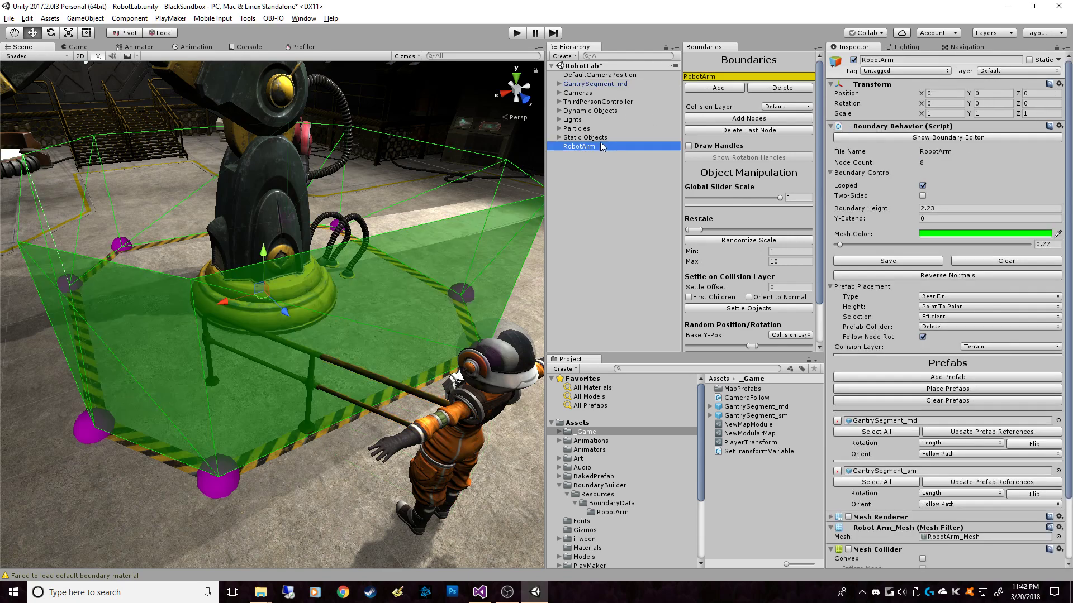
pyautogui.click(593, 138)
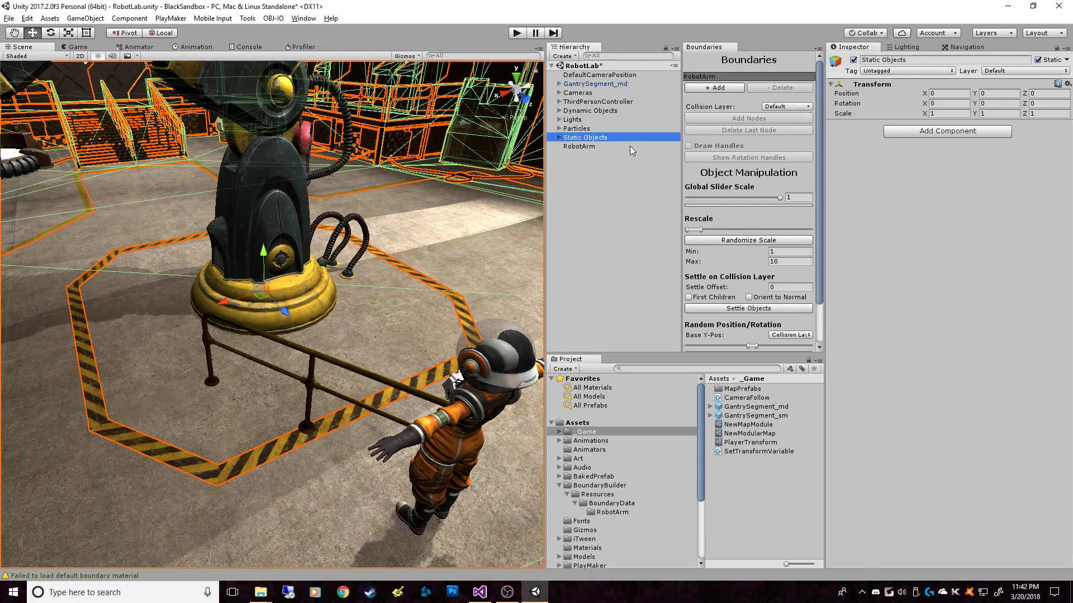
# Step: Delete the loose GantrySegment_md test railing from the scene and select the RobotArm boundary
pyautogui.click(591, 145)
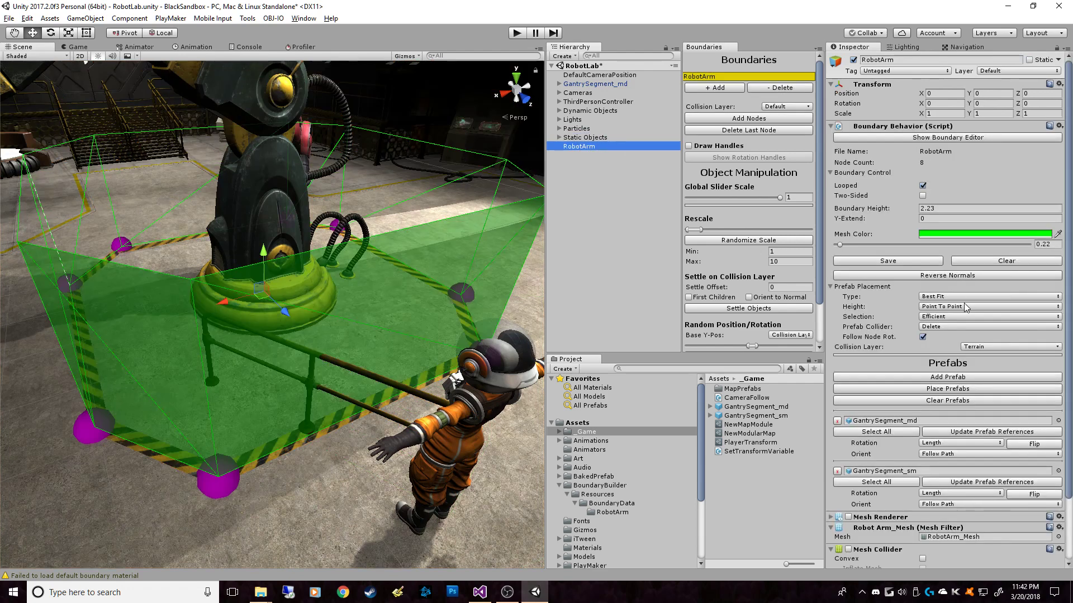
pyautogui.click(614, 85)
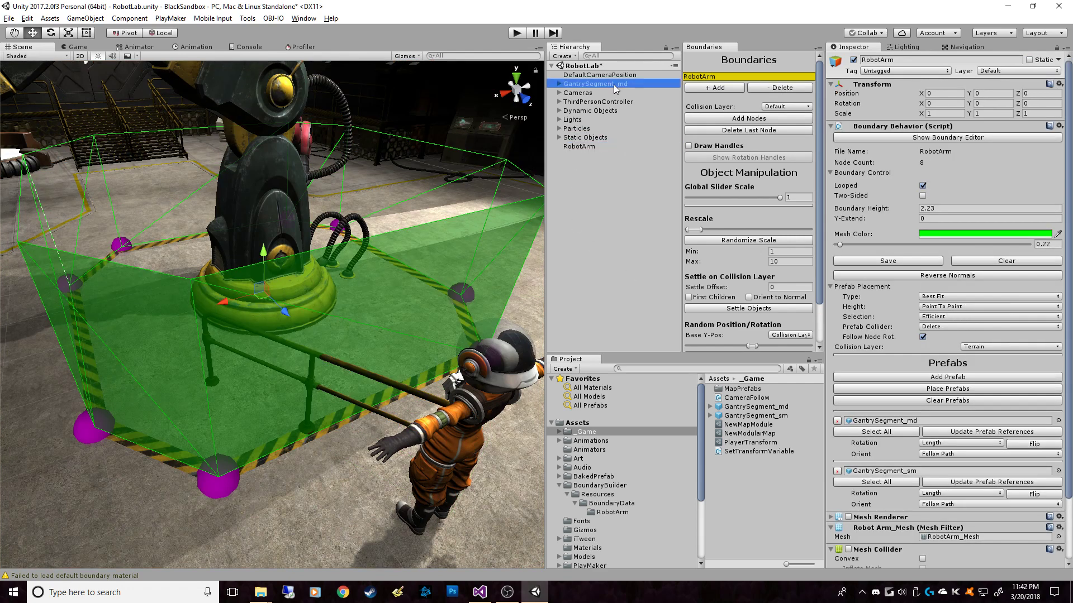
pyautogui.press('Delete')
pyautogui.click(591, 138)
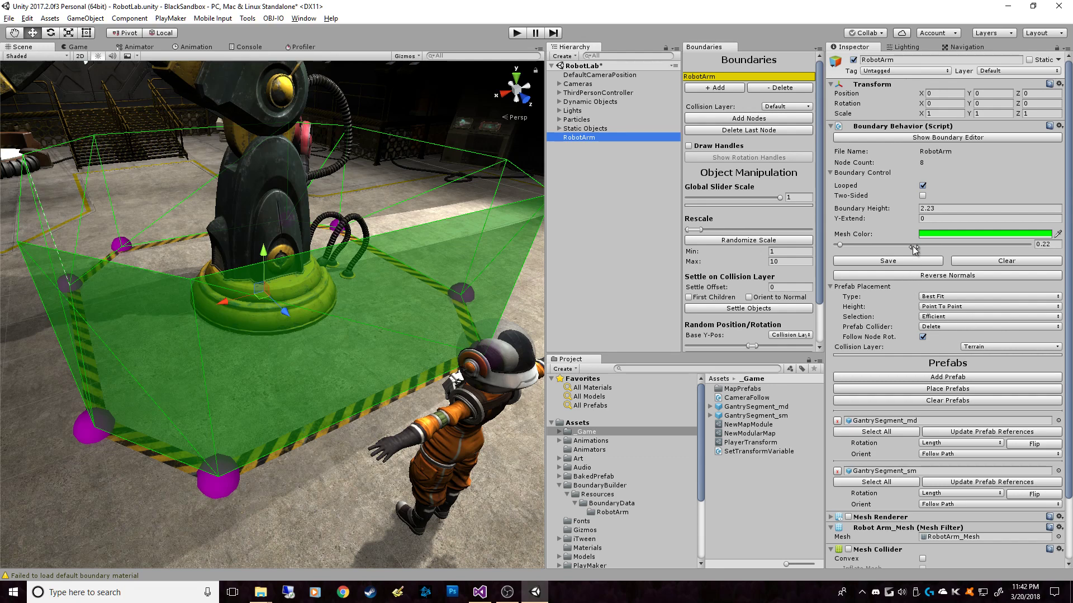
# Step: Keep the Prefab Collider option on Delete and show the rotation handles on the RobotArm boundary's nodes
pyautogui.click(951, 326)
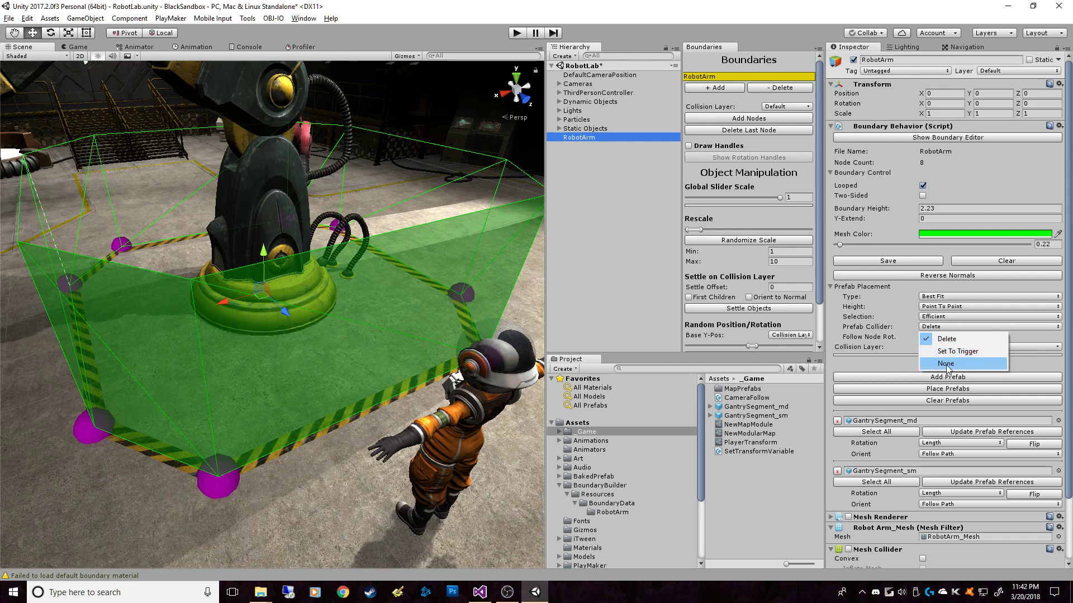
pyautogui.click(885, 364)
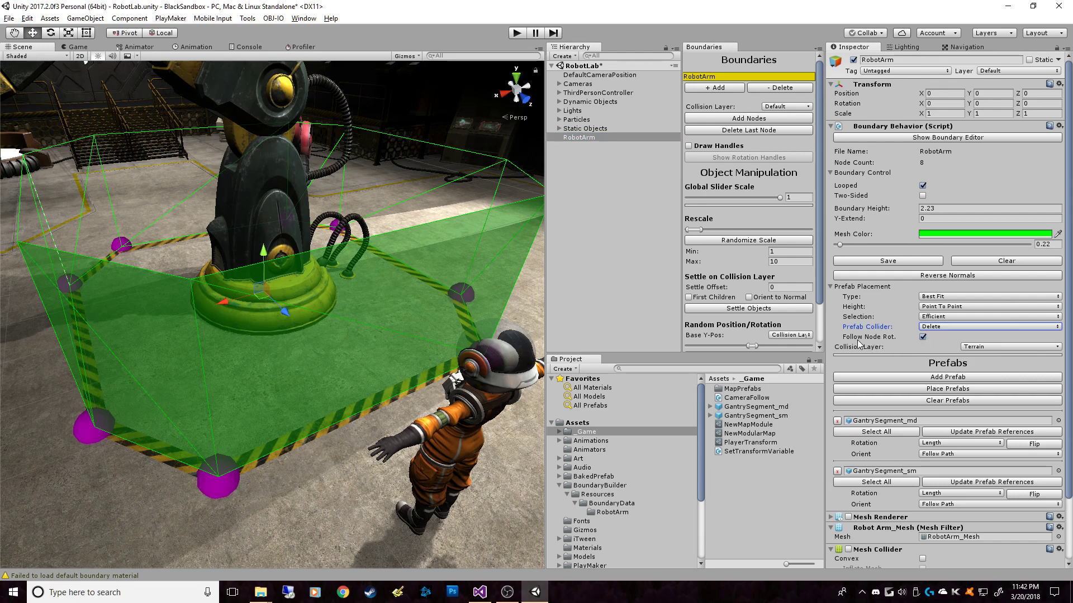
pyautogui.click(718, 146)
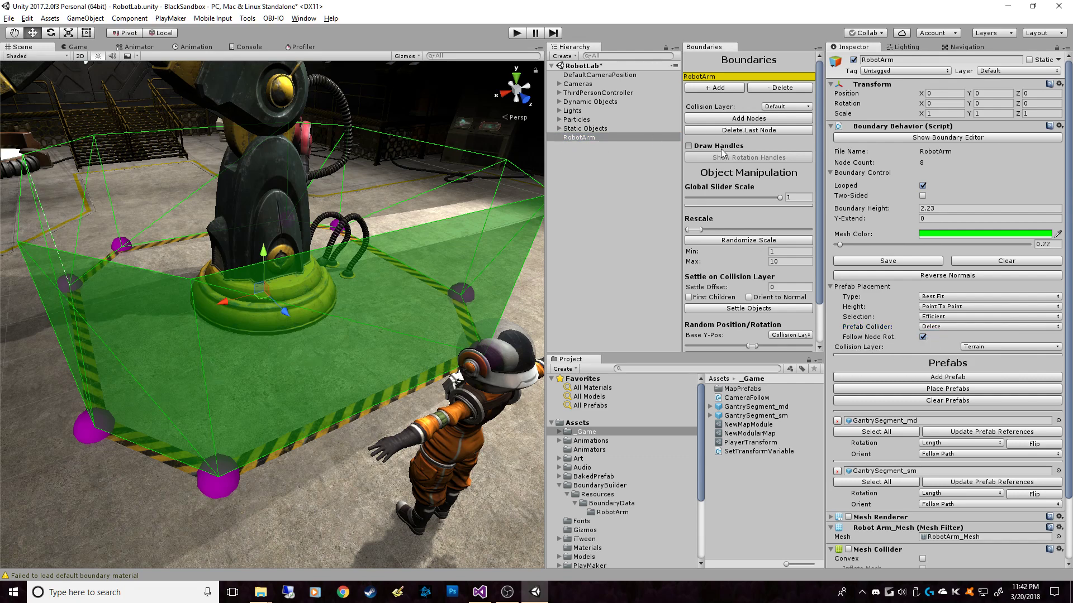
pyautogui.click(726, 157)
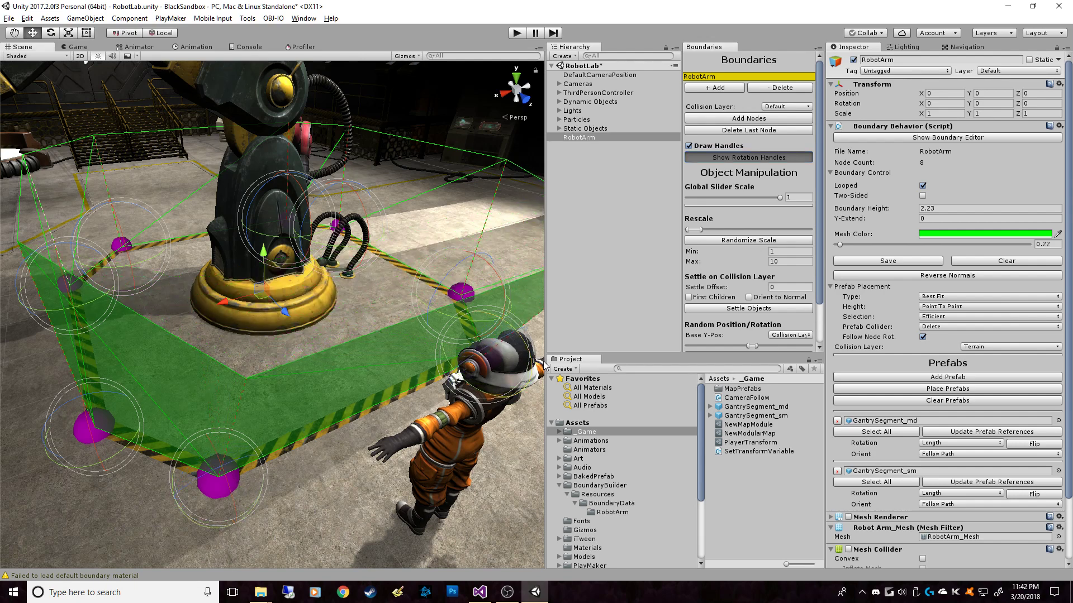
pyautogui.keyDown('alt'); pyautogui.moveTo(531, 348); pyautogui.dragTo(413, 340); pyautogui.keyUp('alt')
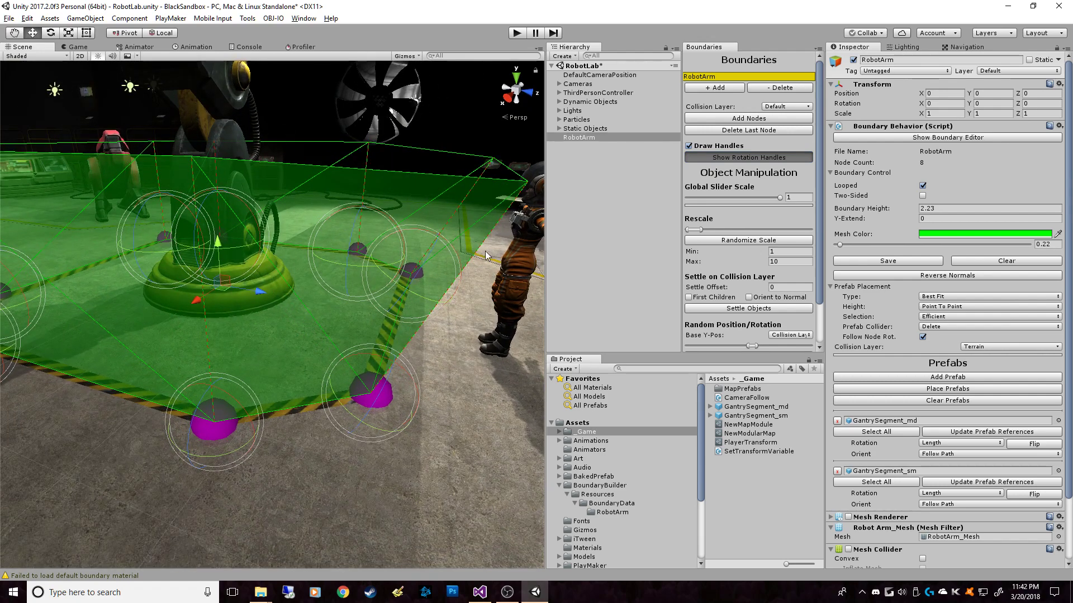
pyautogui.keyDown('alt'); pyautogui.moveTo(479, 396); pyautogui.dragTo(433, 422); pyautogui.keyUp('alt')
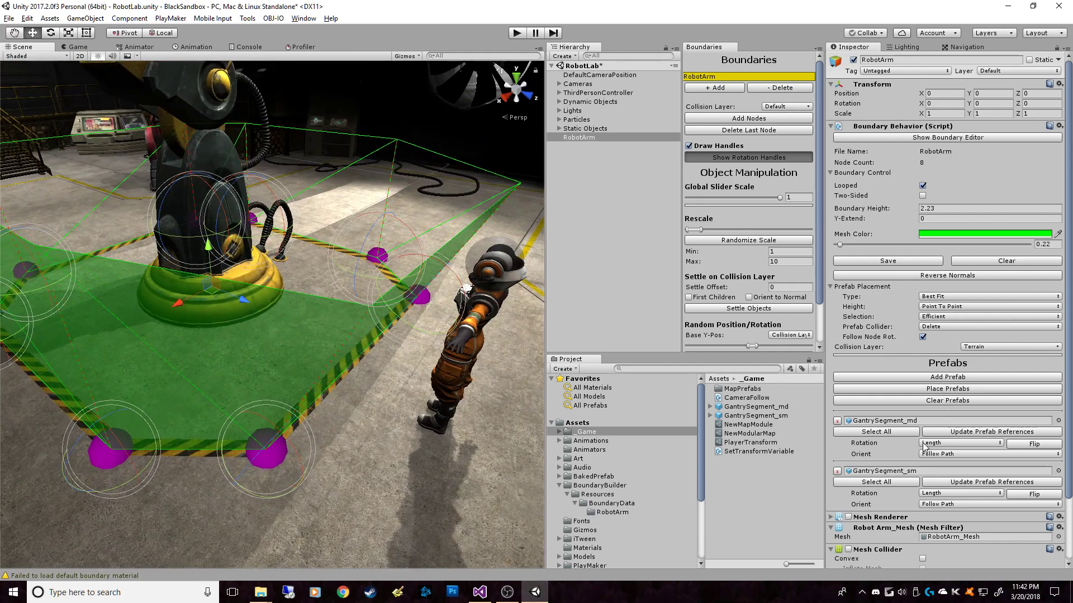
# Step: Place the gantry prefabs along the RobotArm boundary and inspect the railings around the robot arm
pyautogui.click(950, 389)
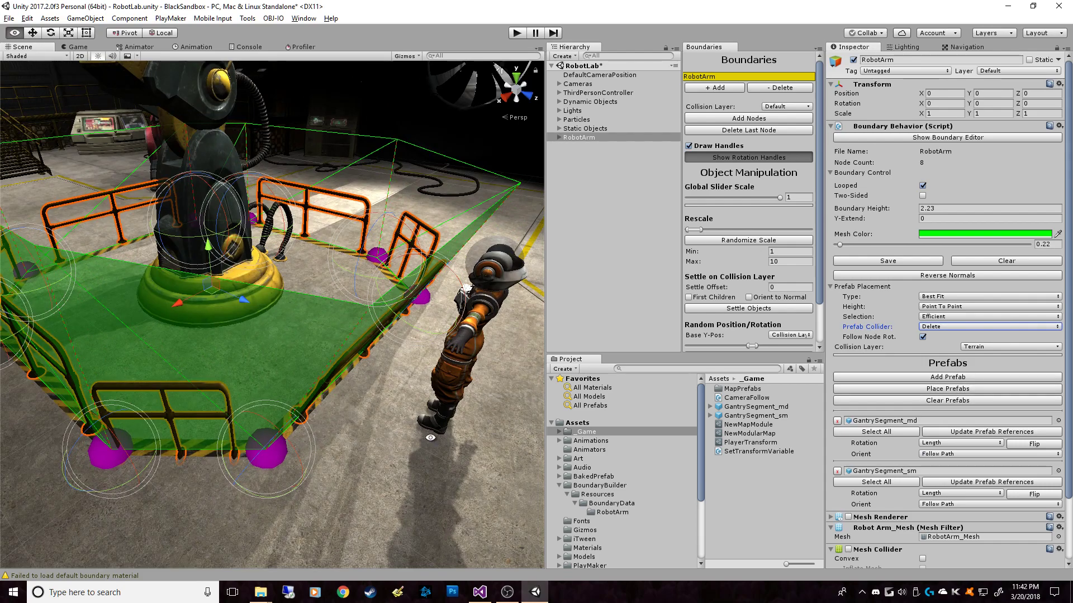
pyautogui.keyDown('alt'); pyautogui.moveTo(434, 438); pyautogui.dragTo(6, 494); pyautogui.keyUp('alt')
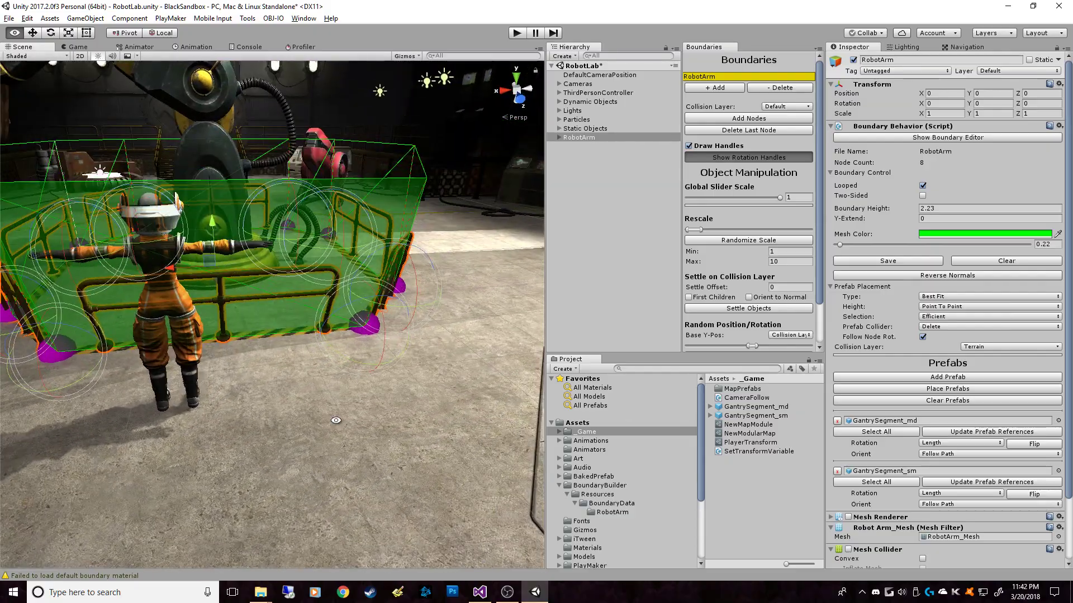
pyautogui.keyDown('alt'); pyautogui.moveTo(332, 397); pyautogui.dragTo(675, 331); pyautogui.keyUp('alt')
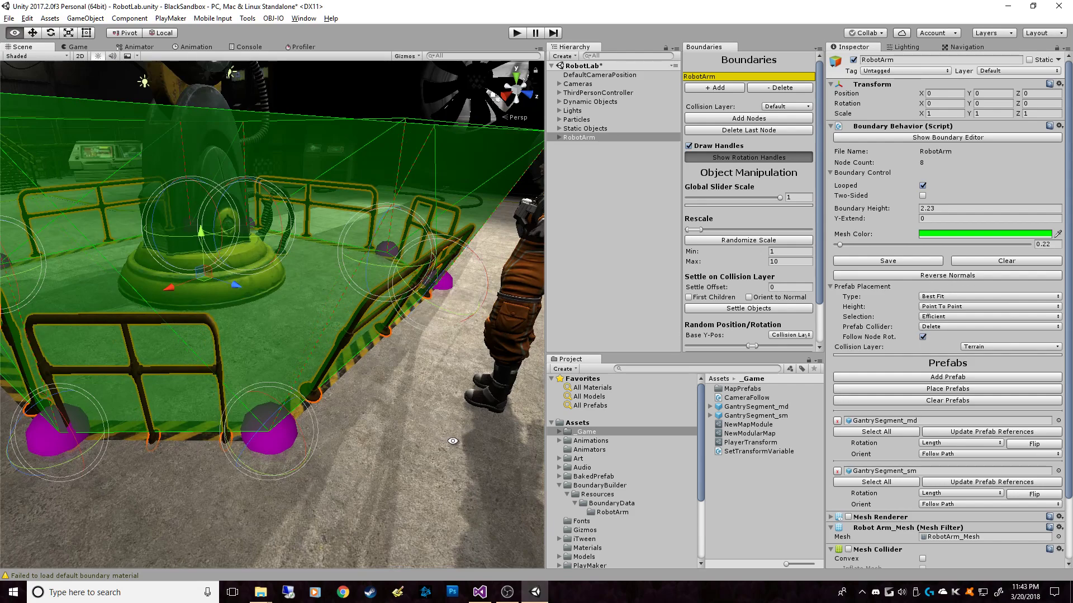
pyautogui.keyDown('alt'); pyautogui.moveTo(453, 440); pyautogui.dragTo(330, 475); pyautogui.keyUp('alt')
# Step: Turn off Follow Node Rot. for the prefab placement and examine how the railings meet the boundary nodes
pyautogui.click(922, 337)
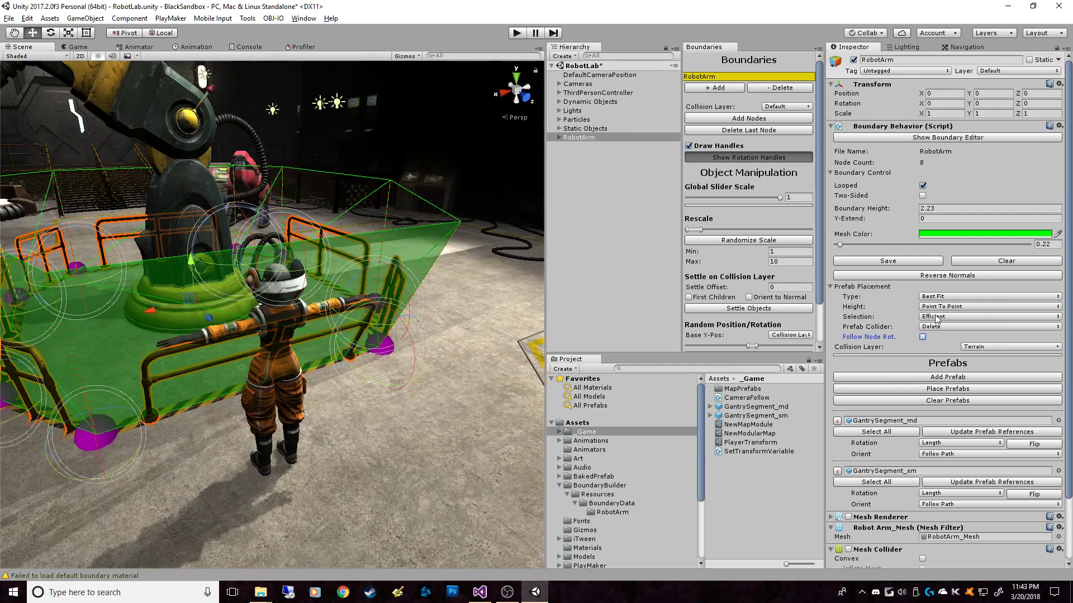
pyautogui.keyDown('alt'); pyautogui.moveTo(492, 441); pyautogui.dragTo(311, 495); pyautogui.keyUp('alt')
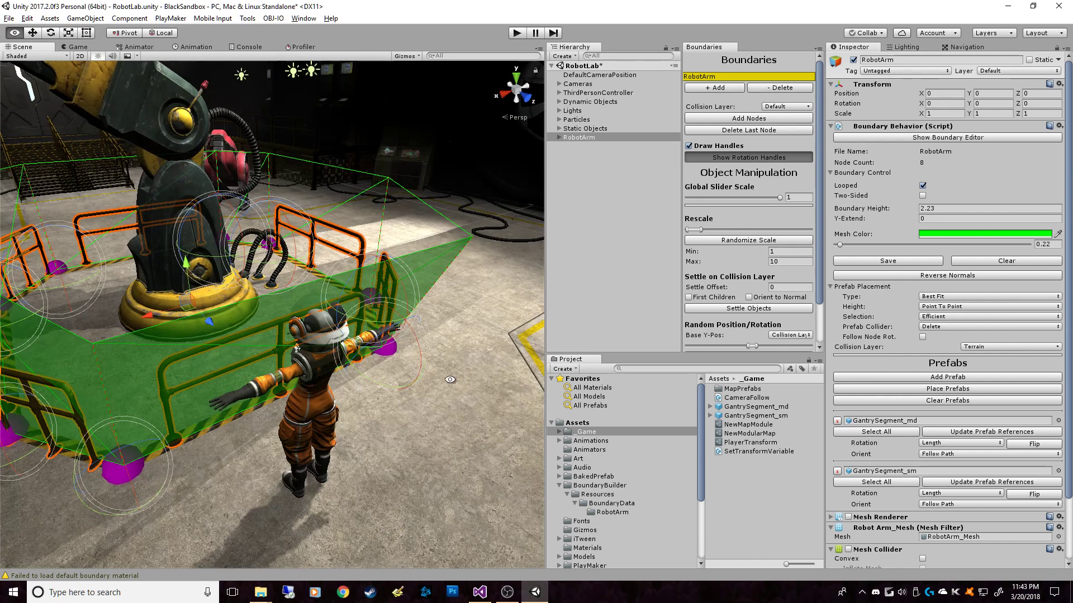
pyautogui.keyDown('alt'); pyautogui.moveTo(447, 376); pyautogui.dragTo(370, 318); pyautogui.keyUp('alt')
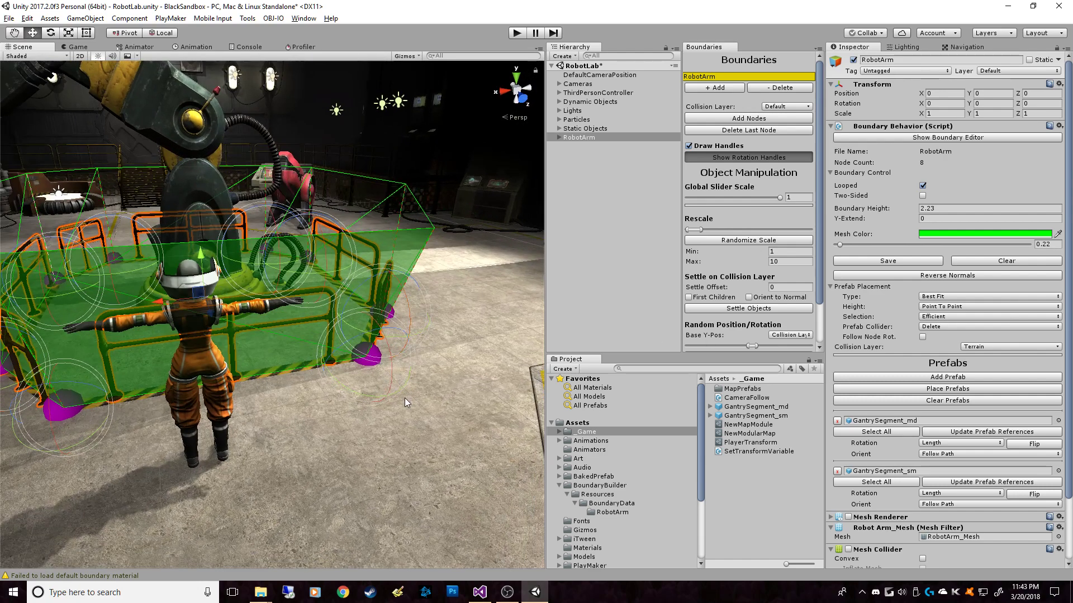
pyautogui.keyDown('alt'); pyautogui.moveTo(405, 397); pyautogui.dragTo(442, 442); pyautogui.keyUp('alt')
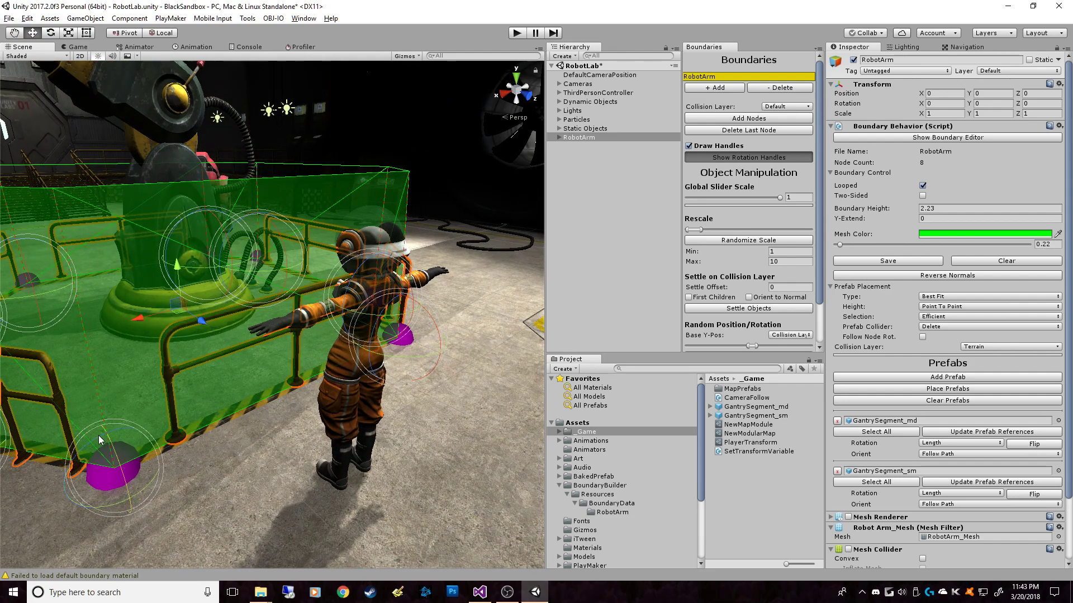
pyautogui.keyDown('alt'); pyautogui.moveTo(440, 479); pyautogui.dragTo(343, 457); pyautogui.keyUp('alt')
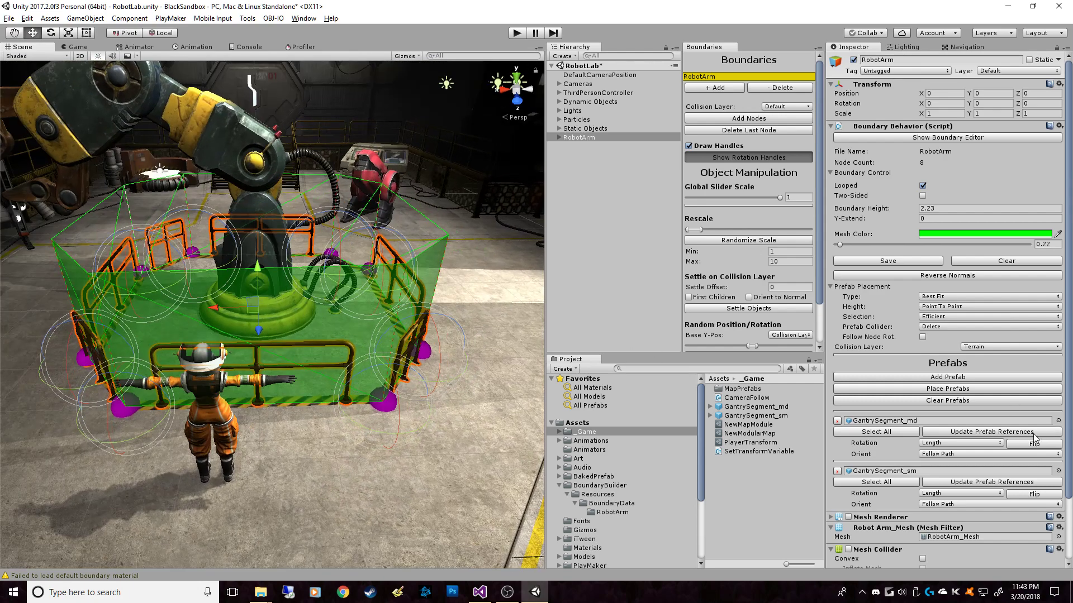
# Step: Expand RobotArm in the hierarchy and examine its gantry segments and the gap between railings around the arm
pyautogui.click(565, 139)
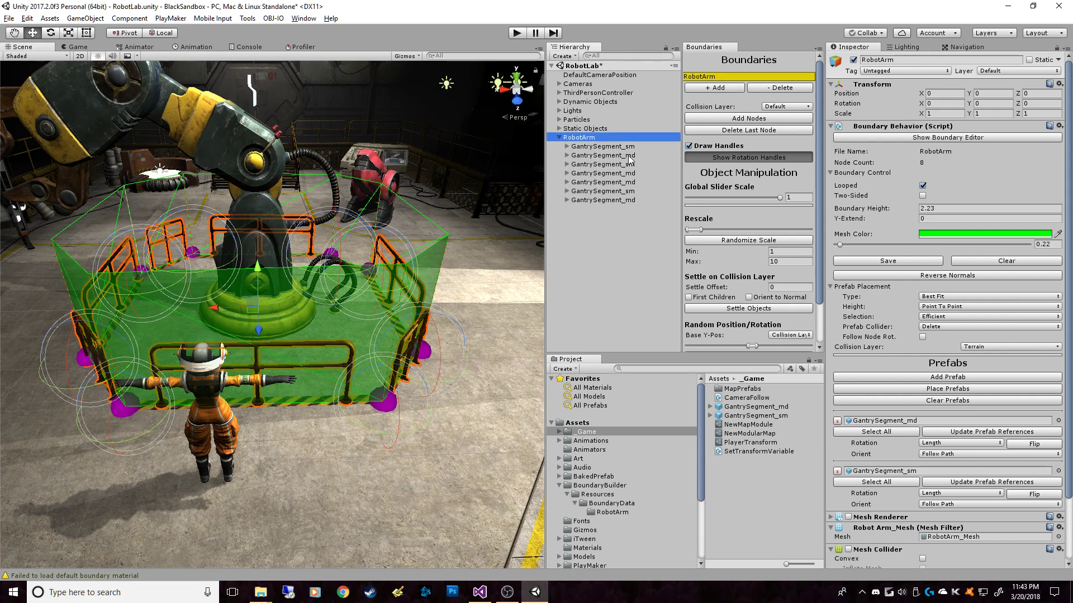
pyautogui.scroll(-4, 446, 384)
pyautogui.moveTo(446, 385); pyautogui.dragTo(454, 362, button='middle')
pyautogui.scroll(2, 454, 362)
pyautogui.moveTo(478, 427); pyautogui.dragTo(466, 394, button='middle')
pyautogui.scroll(-2, 466, 385)
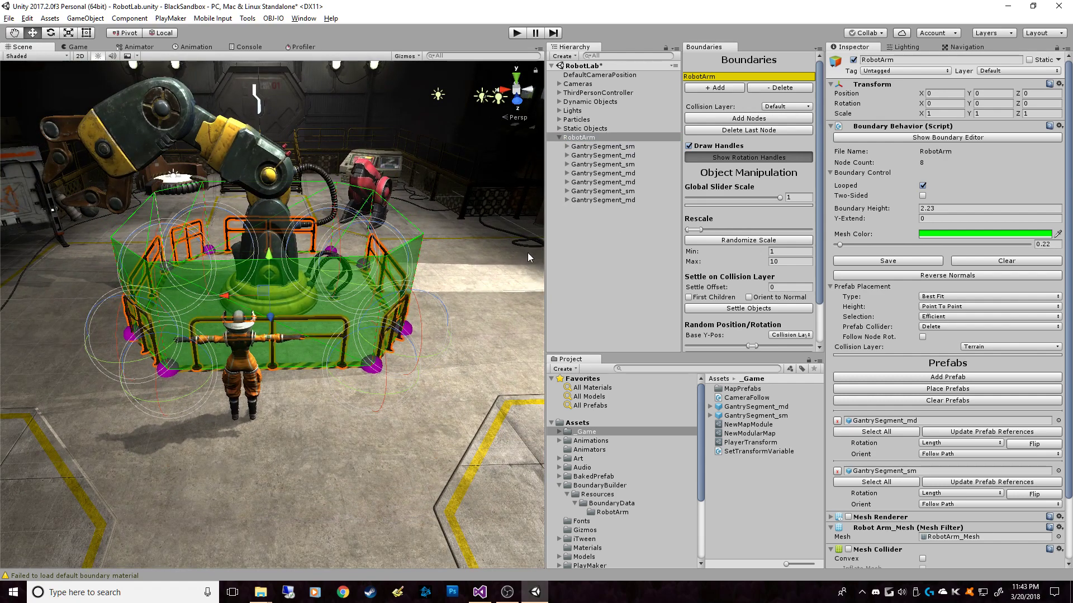
pyautogui.keyDown('alt'); pyautogui.moveTo(527, 252); pyautogui.dragTo(496, 290); pyautogui.keyUp('alt')
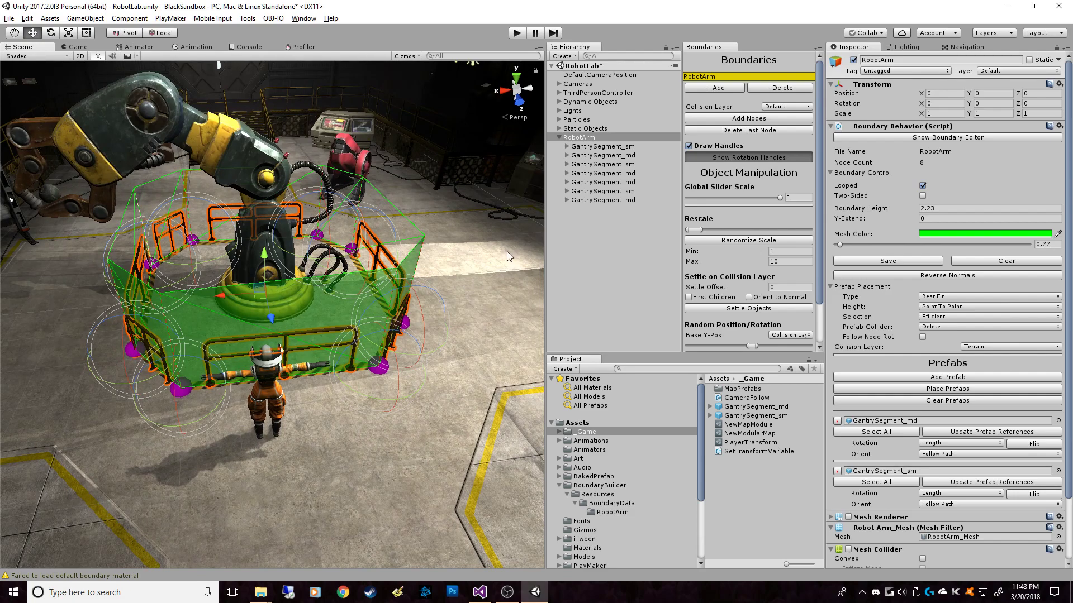
pyautogui.keyDown('alt'); pyautogui.moveTo(507, 251); pyautogui.dragTo(462, 391); pyautogui.keyUp('alt')
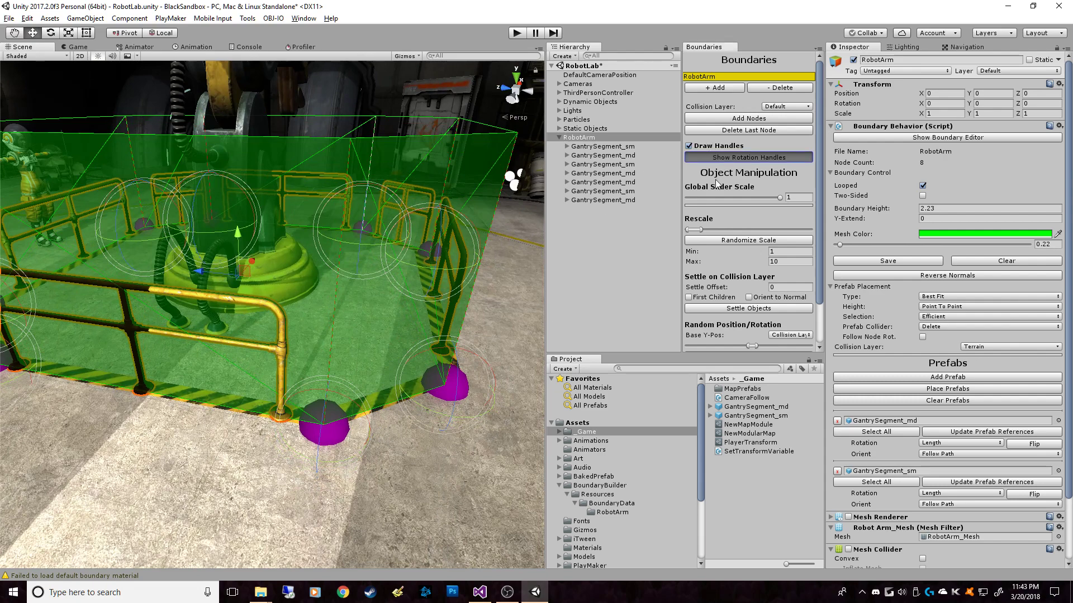
# Step: Switch the boundary nodes to position handles, nudge the corner node beside the railing gap, and place the prefabs again
pyautogui.click(754, 159)
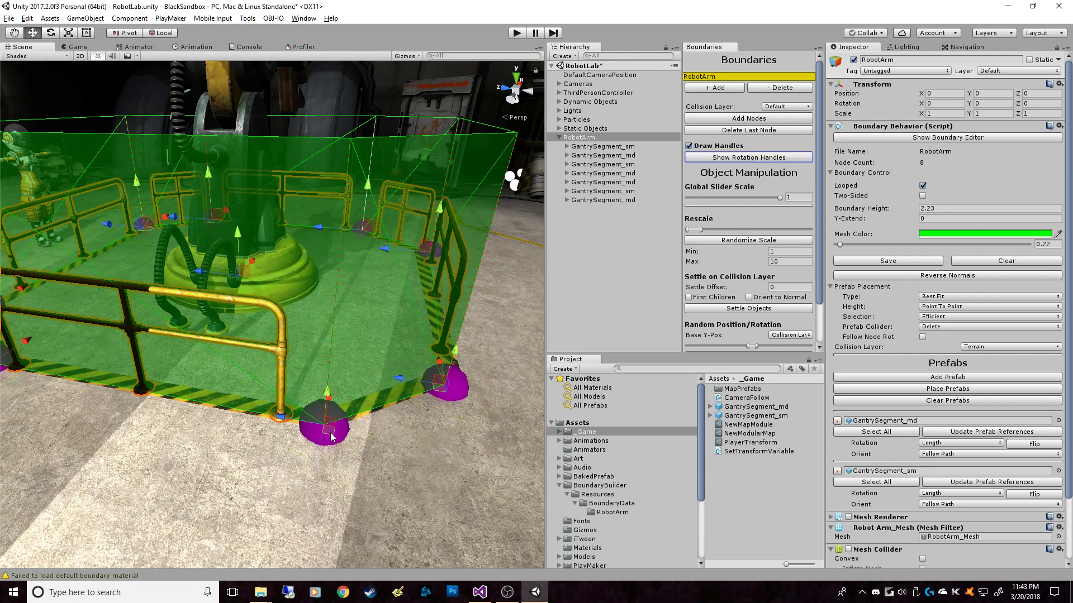
pyautogui.moveTo(330, 434)
pyautogui.mouseDown()
pyautogui.moveTo(315, 459)
pyautogui.moveTo(315, 425)
pyautogui.mouseUp()
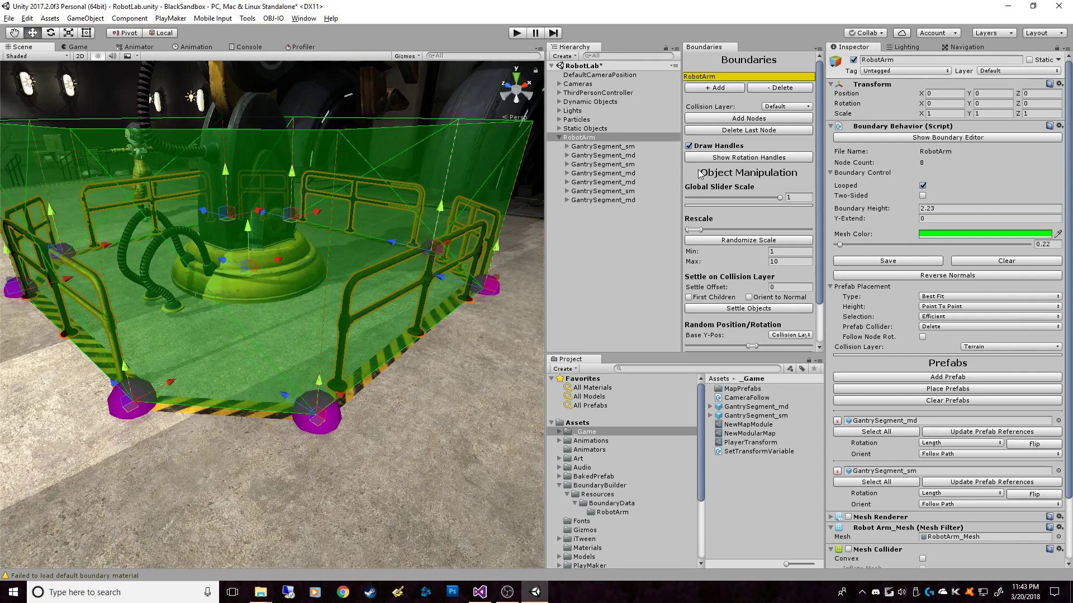
pyautogui.click(946, 390)
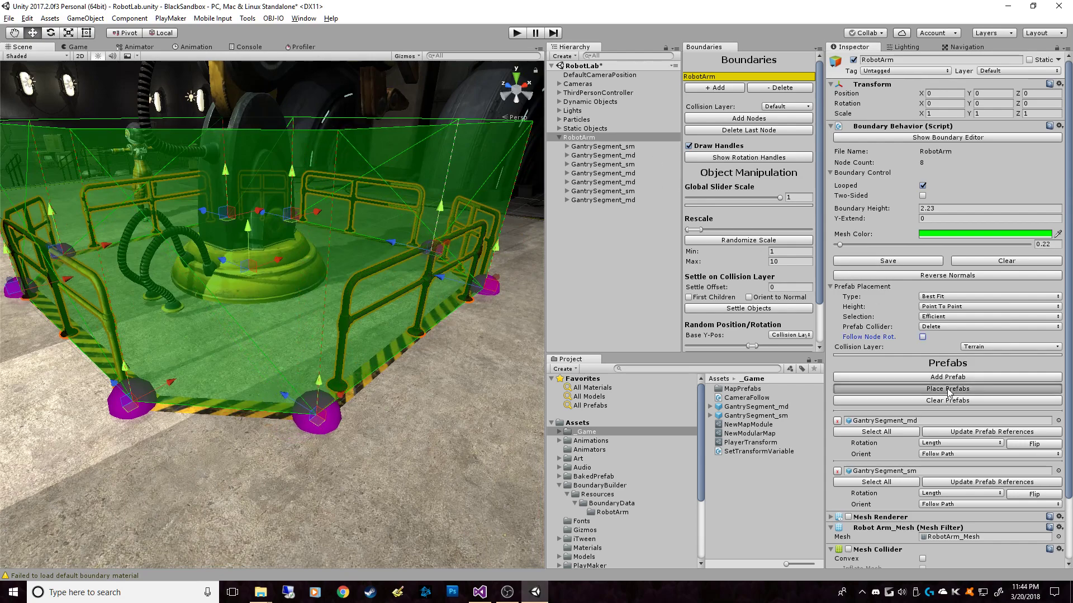
# Step: Undo the accidental move of the boundary's corner node and frame the whole boundary
pyautogui.keyDown('alt'); pyautogui.moveTo(180, 461); pyautogui.dragTo(538, 446); pyautogui.keyUp('alt')
pyautogui.keyDown('alt'); pyautogui.moveTo(538, 446); pyautogui.dragTo(403, 364, button='right'); pyautogui.keyUp('alt')
pyautogui.keyDown('alt'); pyautogui.moveTo(403, 365); pyautogui.dragTo(493, 392); pyautogui.keyUp('alt')
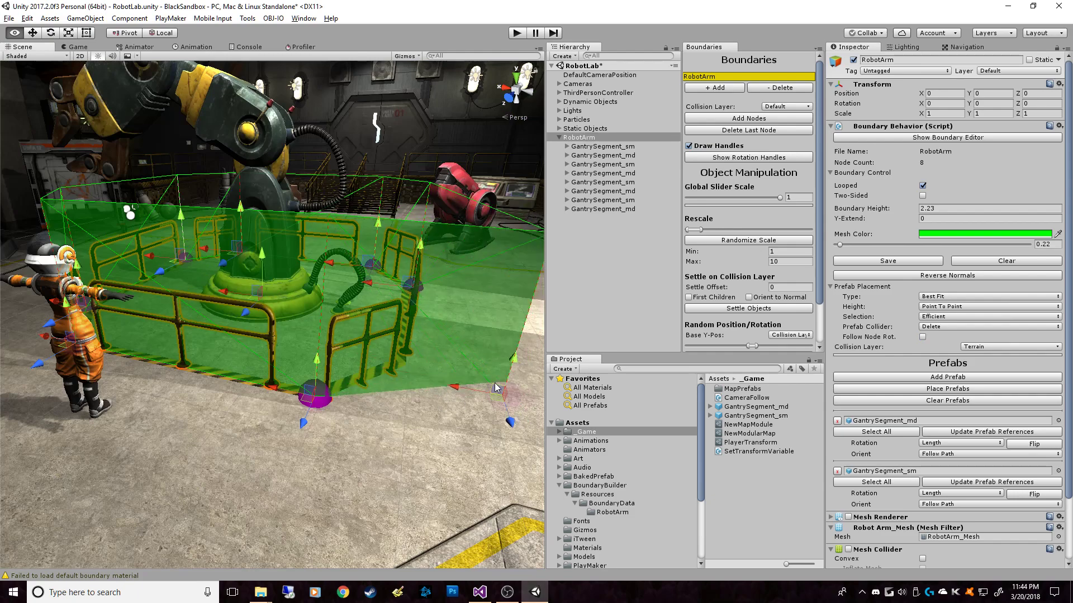
pyautogui.hotkey('ctrl', 'z')
pyautogui.keyDown('alt'); pyautogui.moveTo(352, 446); pyautogui.dragTo(525, 403); pyautogui.keyUp('alt')
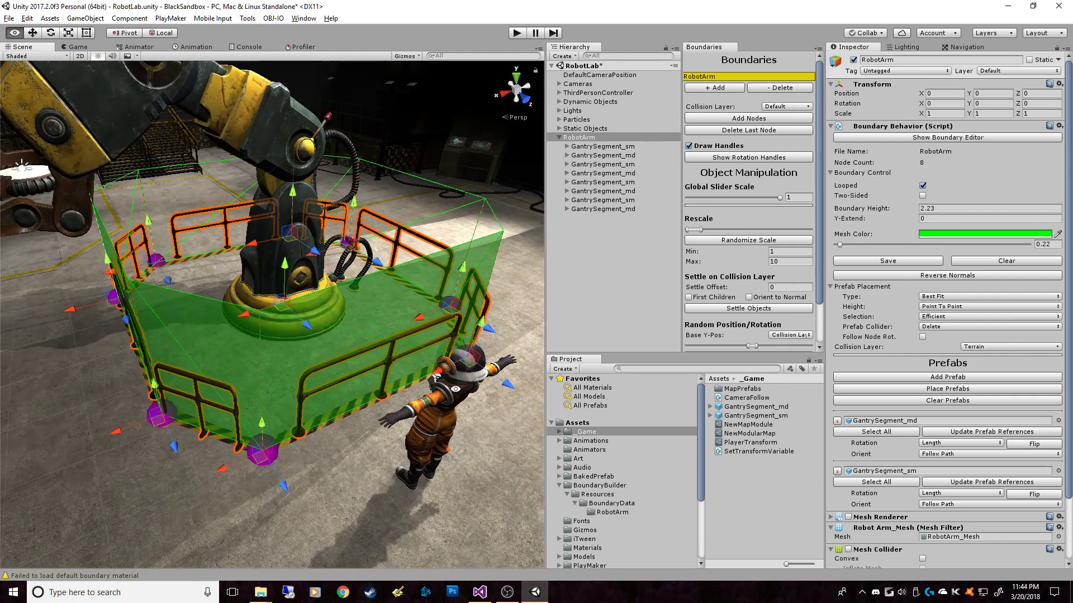
pyautogui.press('f')
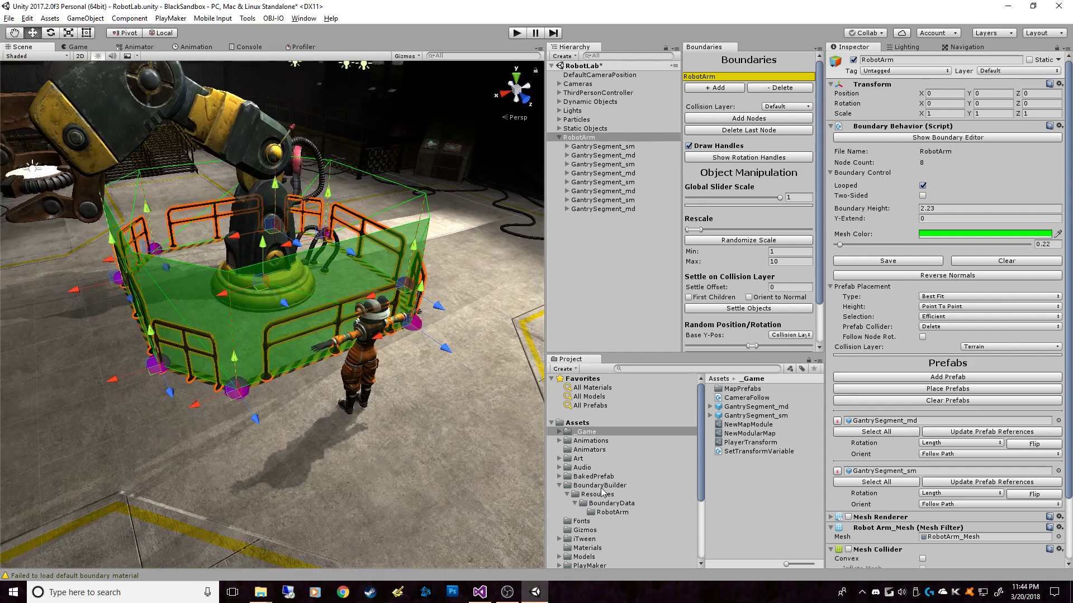
# Step: Collapse the BoundaryBuilder project folder and examine the small railing segments at the boundary's corners up close
pyautogui.click(559, 485)
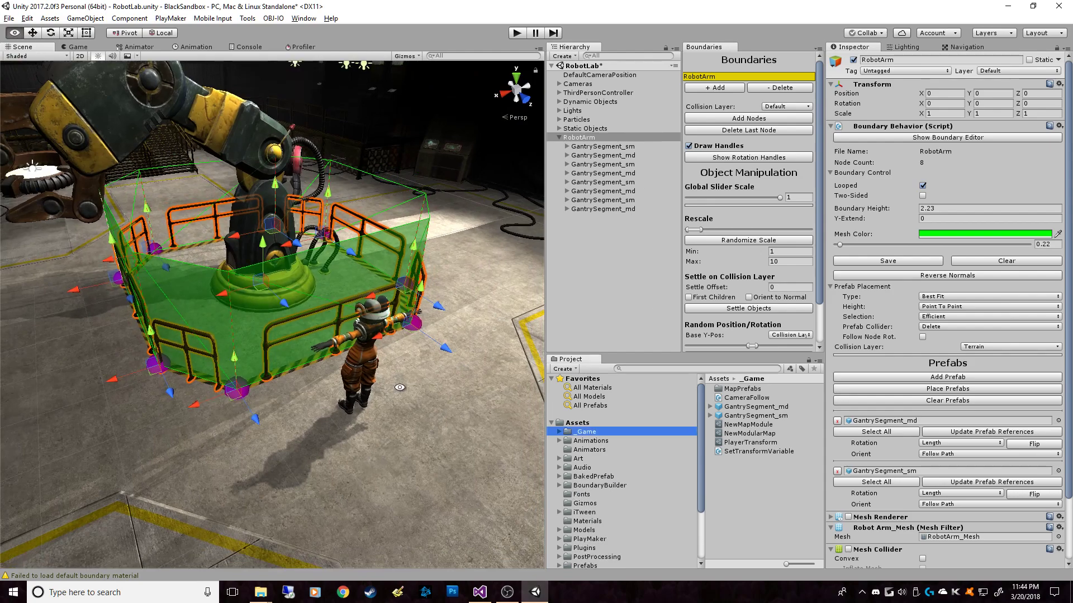
pyautogui.keyDown('alt'); pyautogui.scroll(4, 253, 463); pyautogui.keyUp('alt')
pyautogui.keyDown('alt'); pyautogui.moveTo(252, 463); pyautogui.dragTo(450, 355); pyautogui.keyUp('alt')
pyautogui.keyDown('alt'); pyautogui.moveTo(469, 361); pyautogui.dragTo(369, 364, button='middle'); pyautogui.keyUp('alt')
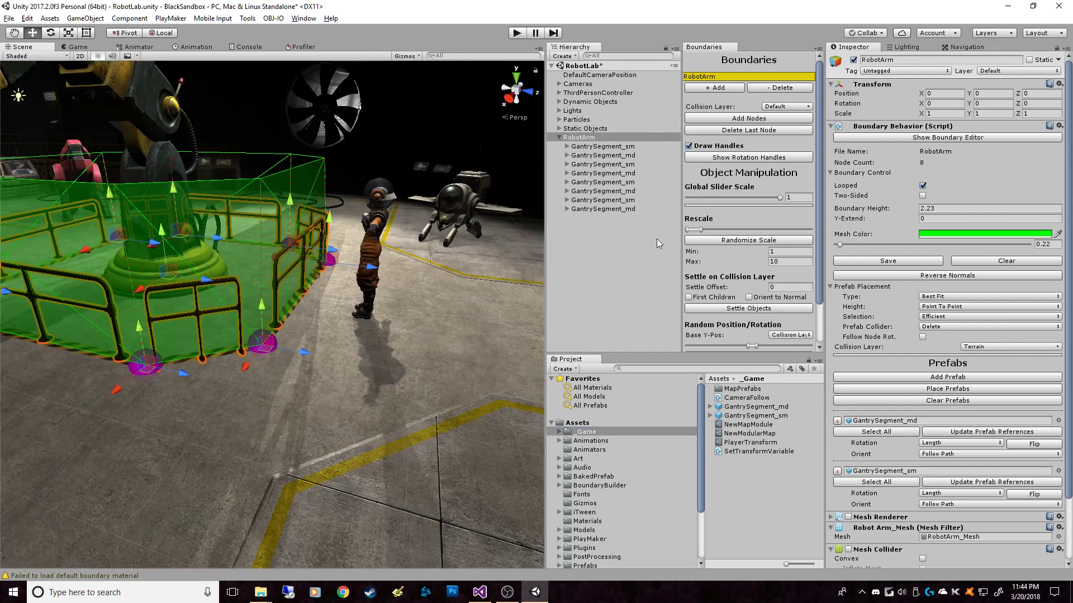
pyautogui.keyDown('alt'); pyautogui.moveTo(396, 446); pyautogui.dragTo(446, 414); pyautogui.keyUp('alt')
pyautogui.keyDown('alt'); pyautogui.scroll(3, 446, 414); pyautogui.keyUp('alt')
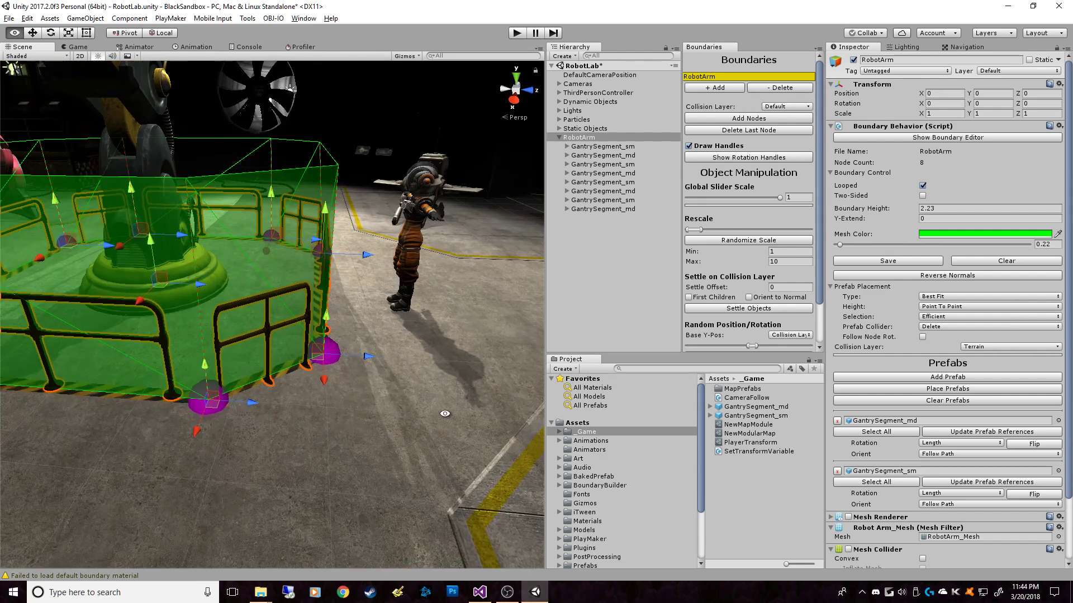
pyautogui.keyDown('alt'); pyautogui.scroll(3, 401, 330); pyautogui.keyUp('alt')
pyautogui.keyDown('alt'); pyautogui.moveTo(401, 331); pyautogui.dragTo(372, 351); pyautogui.keyUp('alt')
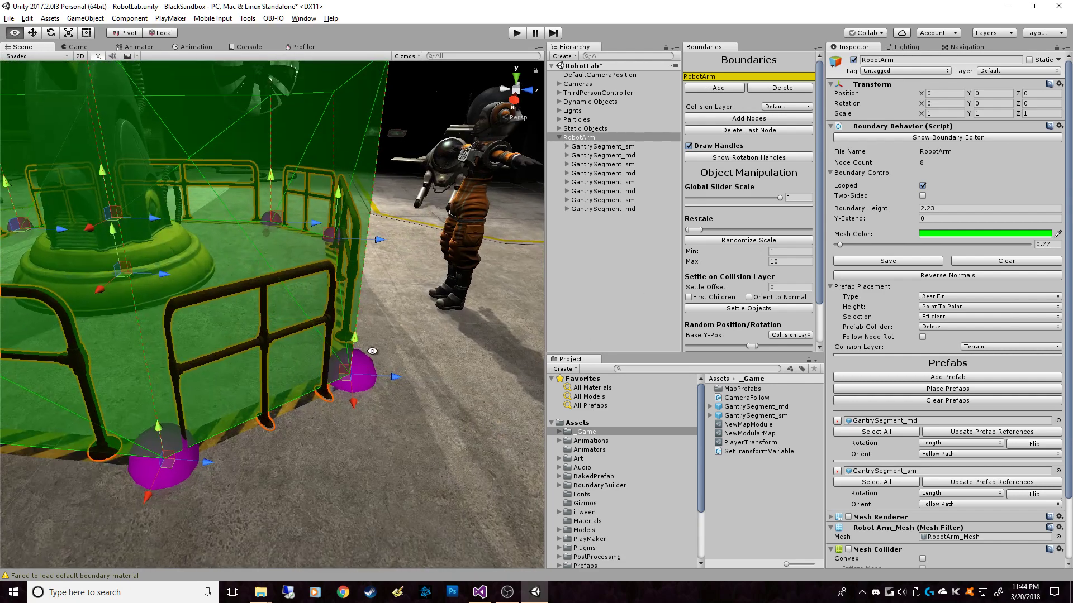
# Step: Lay the first GantrySegment_sm railing under RobotArm flat with about 90 on Z rotation, reposition it inside its corner, and reselect RobotArm
pyautogui.click(633, 185)
pyautogui.click(286, 274)
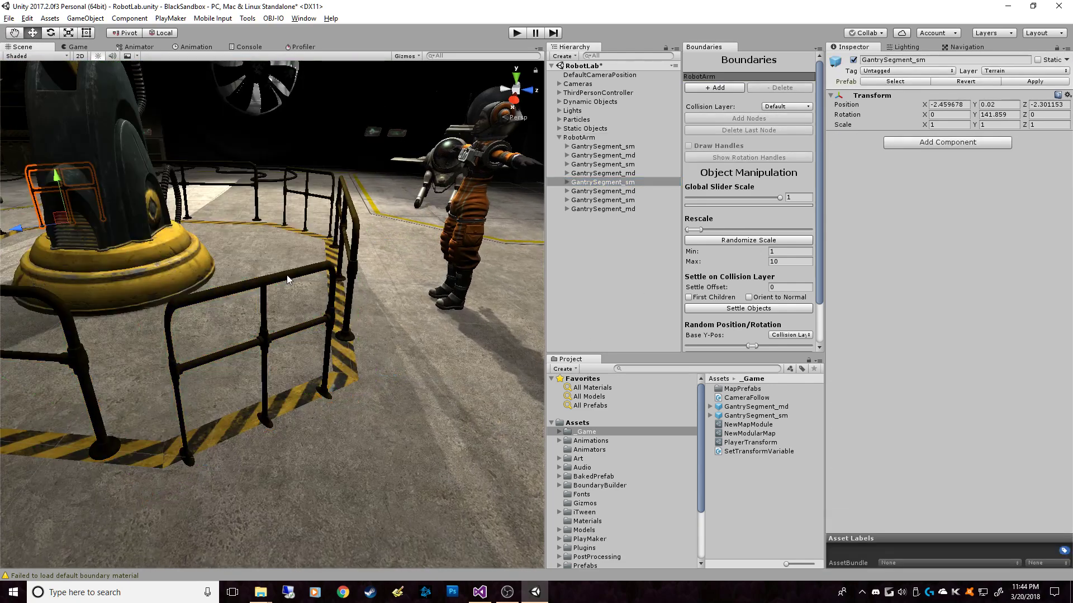
pyautogui.doubleClick(608, 147)
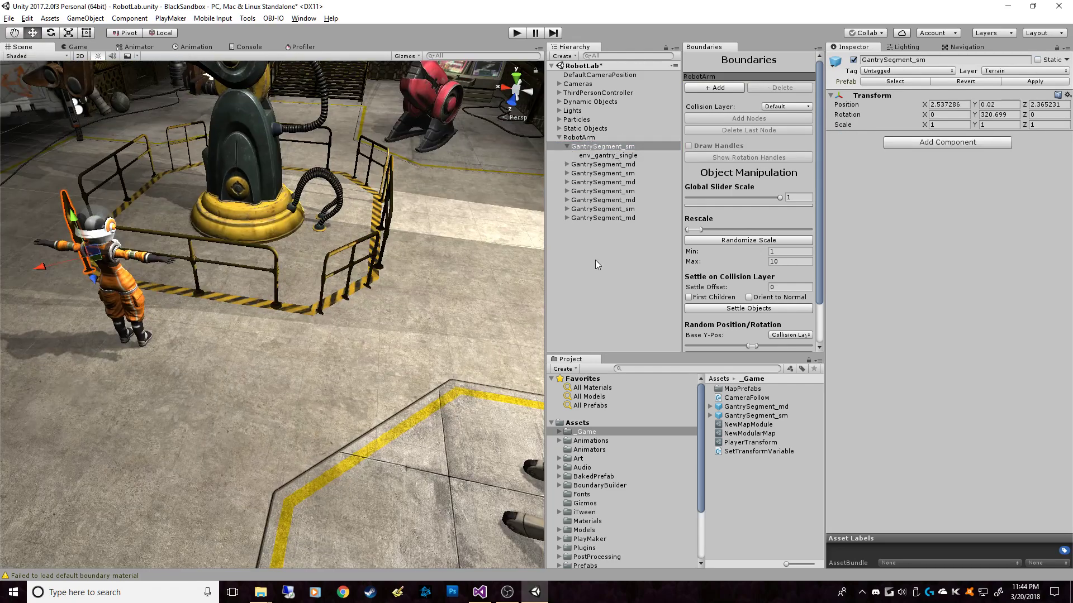
pyautogui.keyDown('alt'); pyautogui.moveTo(162, 329); pyautogui.dragTo(391, 324); pyautogui.keyUp('alt')
pyautogui.press('e')
pyautogui.press('w')
pyautogui.keyDown('alt'); pyautogui.moveTo(391, 324); pyautogui.dragTo(366, 472); pyautogui.keyUp('alt')
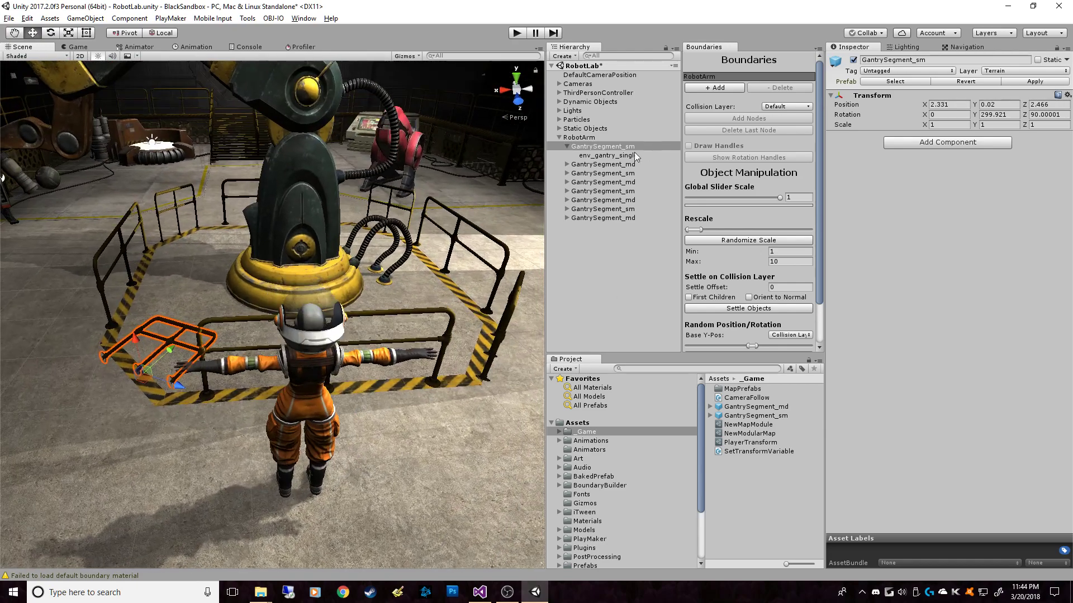
pyautogui.click(568, 147)
pyautogui.click(579, 138)
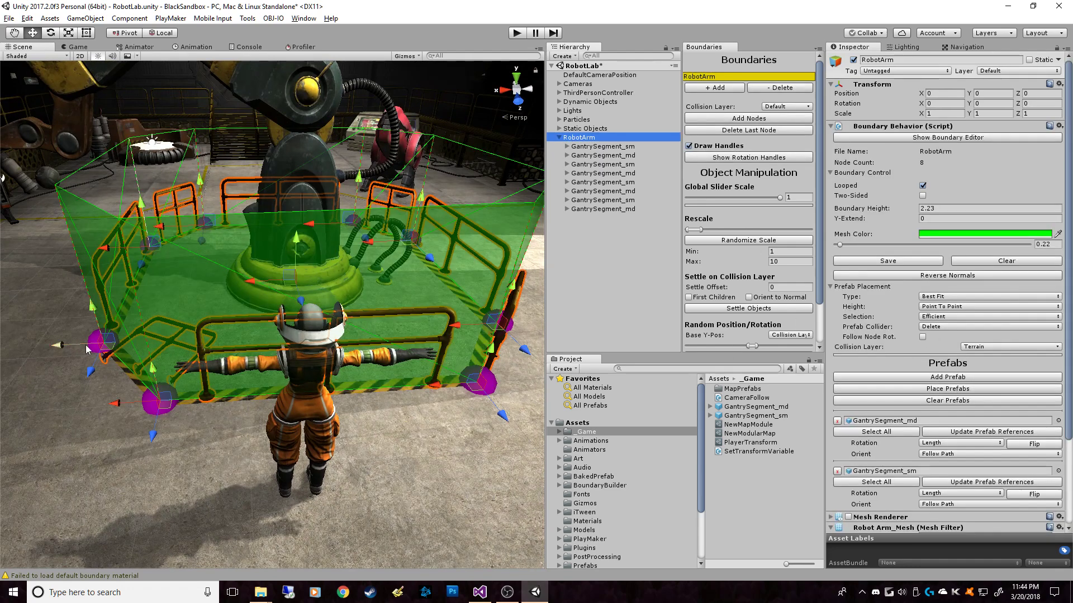
# Step: Place a GantrySegment_sm prefab from the _Game folder on the floor outside the railing and frame it
pyautogui.click(628, 301)
pyautogui.keyDown('alt'); pyautogui.moveTo(359, 407); pyautogui.dragTo(335, 392); pyautogui.keyUp('alt')
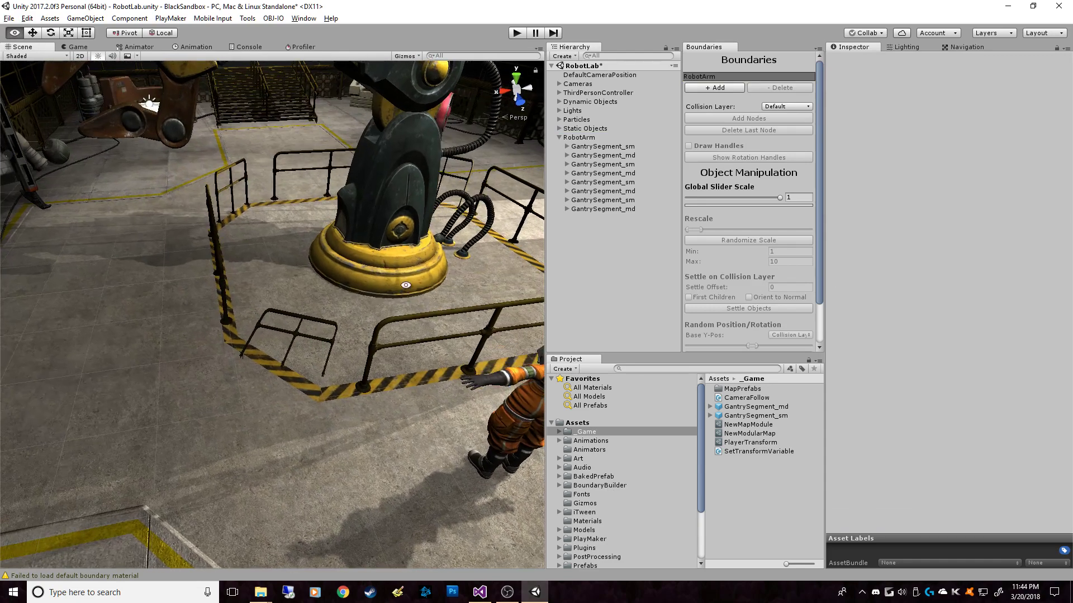
pyautogui.keyDown('alt'); pyautogui.moveTo(372, 216); pyautogui.dragTo(544, 186); pyautogui.keyUp('alt')
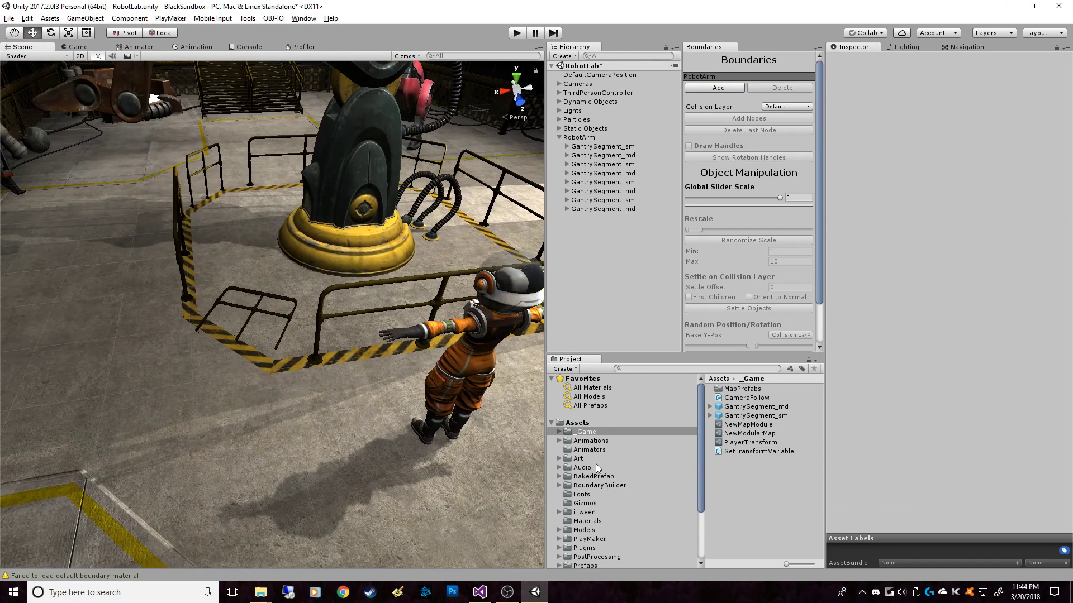
pyautogui.moveTo(784, 421); pyautogui.dragTo(268, 434)
pyautogui.press('f')
# Step: Create a cube, raise it just above the loose GantrySegment_sm railing and scale it uniformly to about 0.31
pyautogui.click(85, 17)
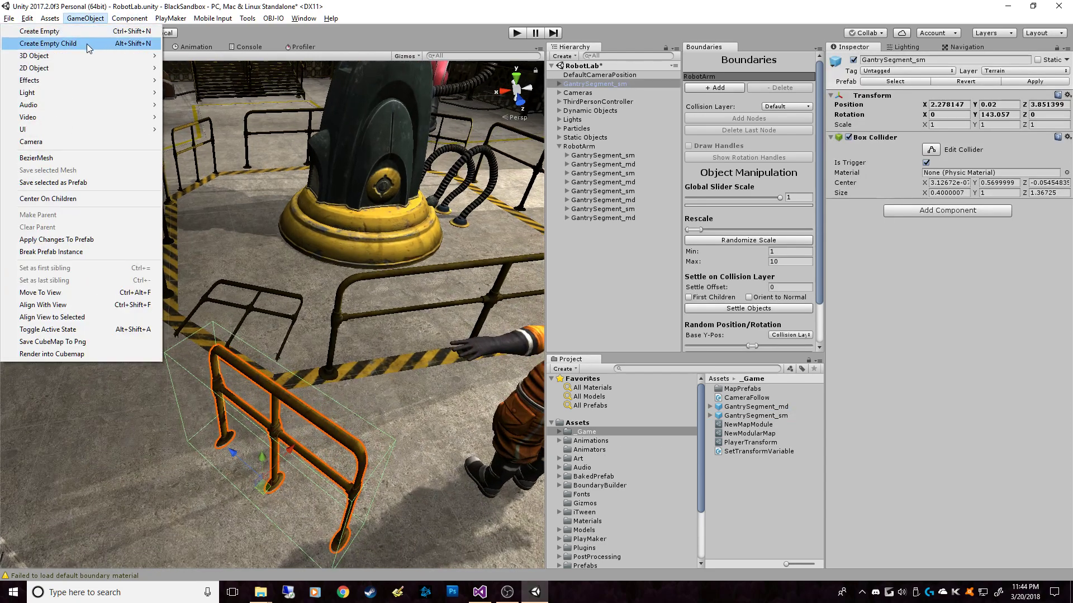
pyautogui.moveTo(56, 53)
pyautogui.click(184, 54)
pyautogui.keyDown('alt'); pyautogui.moveTo(357, 307); pyautogui.dragTo(332, 453); pyautogui.keyUp('alt')
pyautogui.moveTo(334, 414); pyautogui.dragTo(359, 282)
pyautogui.press('r')
pyautogui.press('w')
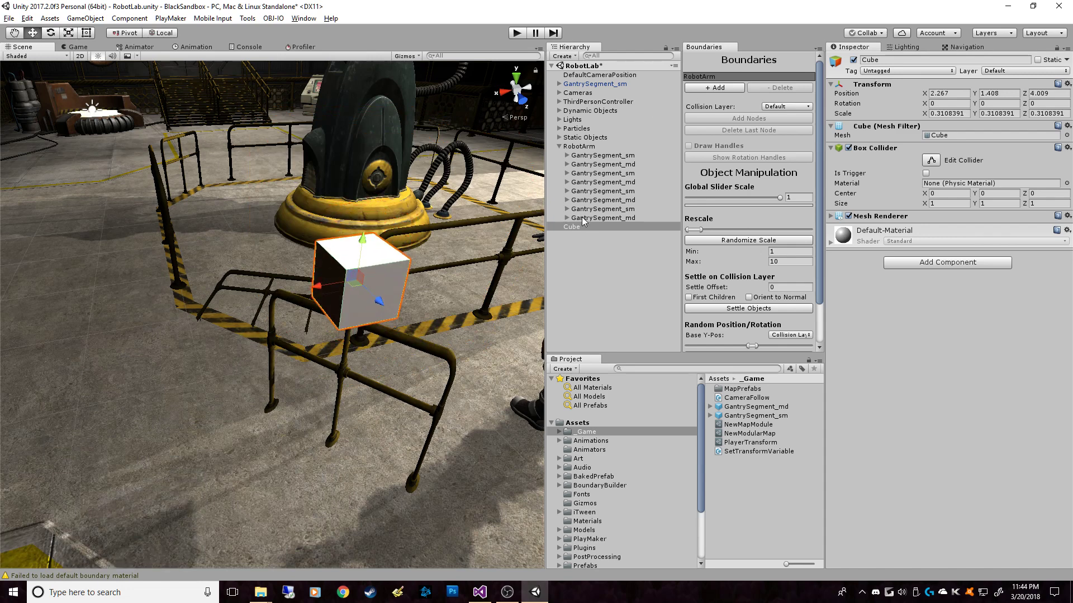
# Step: Parent the cube to the loose GantrySegment_sm and apply the change to its prefab
pyautogui.moveTo(582, 222); pyautogui.dragTo(595, 84)
pyautogui.click(613, 85)
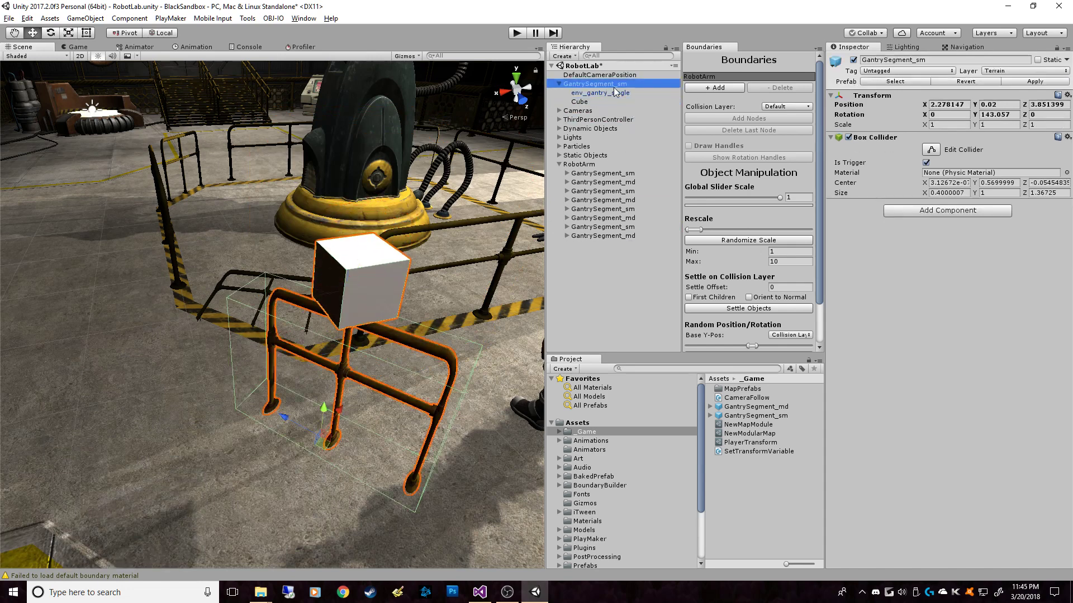
pyautogui.click(1027, 82)
# Step: Select the RobotArm boundary and update its prefab references for GantrySegment_sm
pyautogui.keyDown('alt'); pyautogui.moveTo(437, 205); pyautogui.dragTo(340, 204, button='middle'); pyautogui.keyUp('alt')
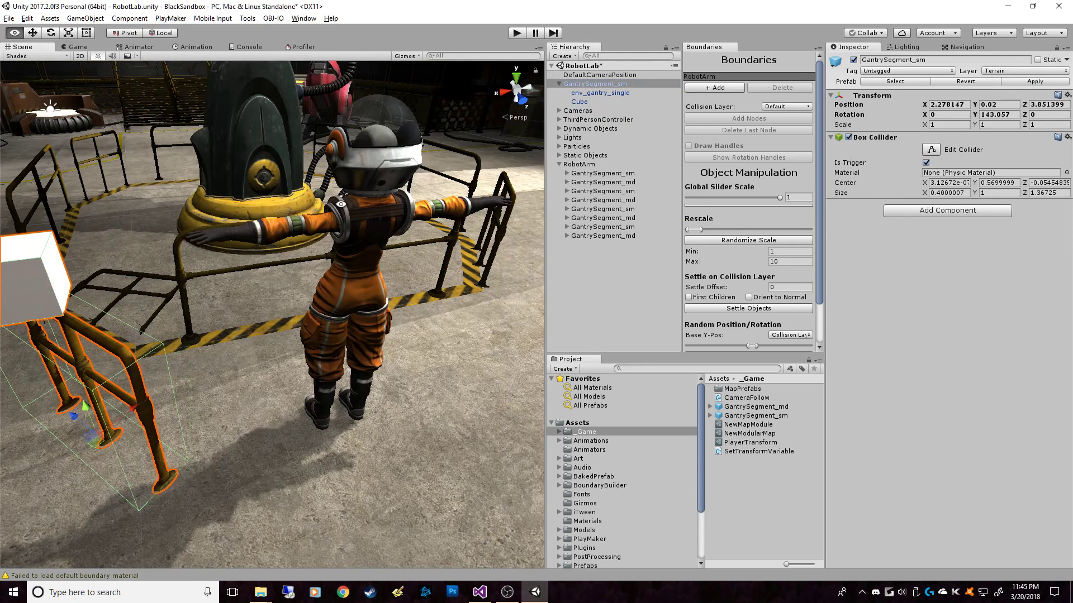
pyautogui.keyDown('alt'); pyautogui.moveTo(340, 205); pyautogui.dragTo(158, 229); pyautogui.keyUp('alt')
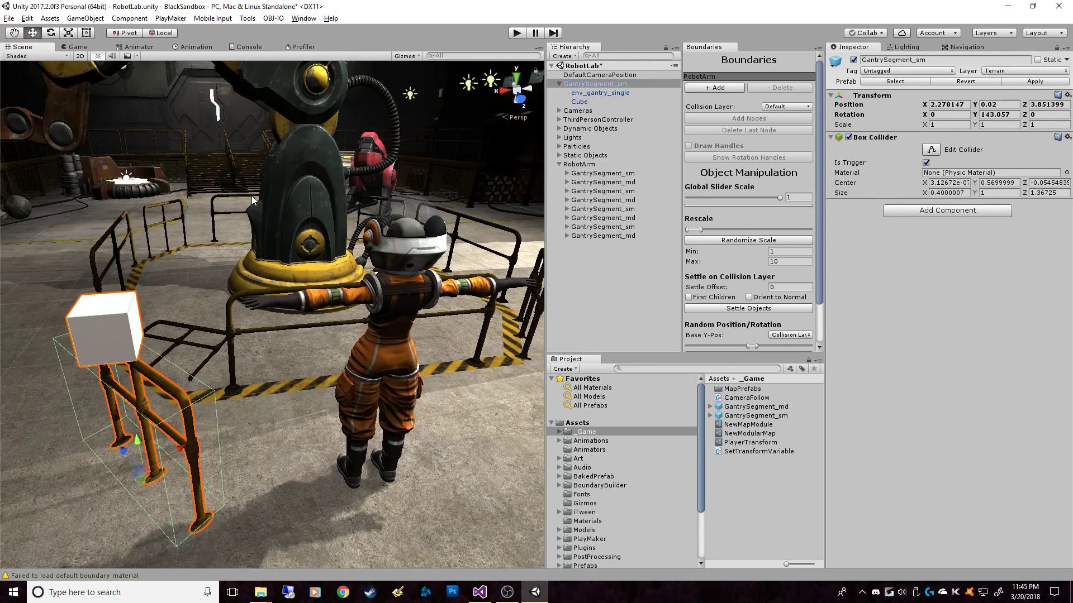
pyautogui.keyDown('alt'); pyautogui.moveTo(272, 312); pyautogui.dragTo(283, 455); pyautogui.keyUp('alt')
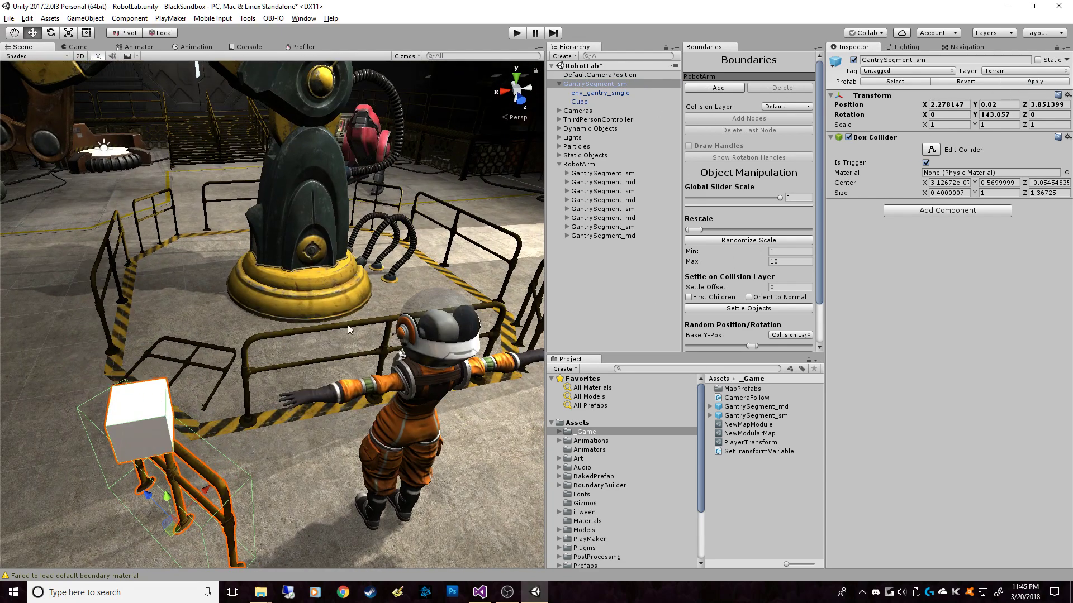
pyautogui.click(579, 164)
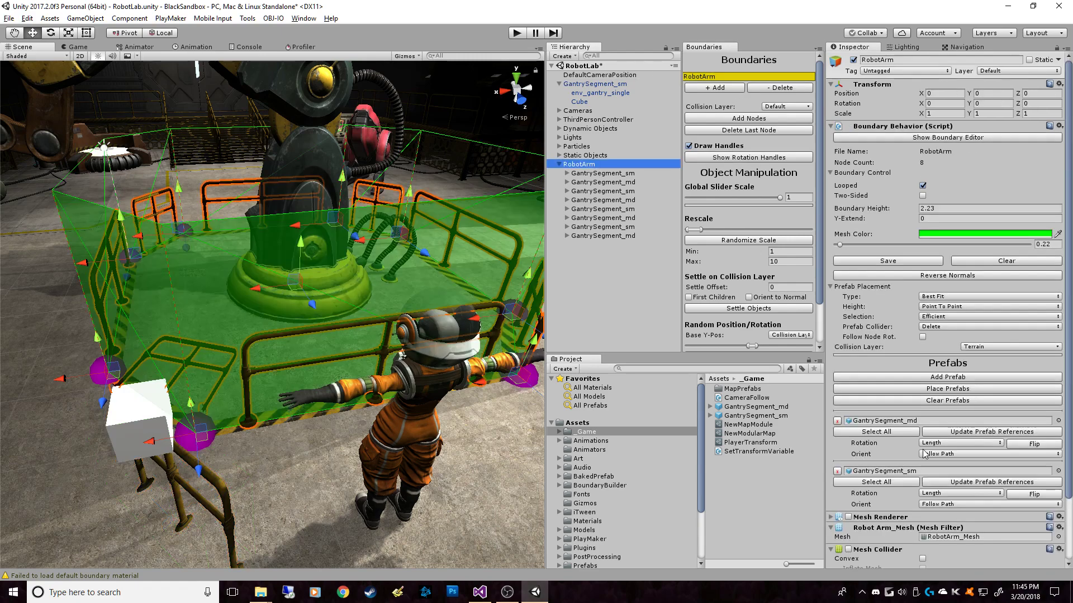
pyautogui.scroll(-3, 925, 454)
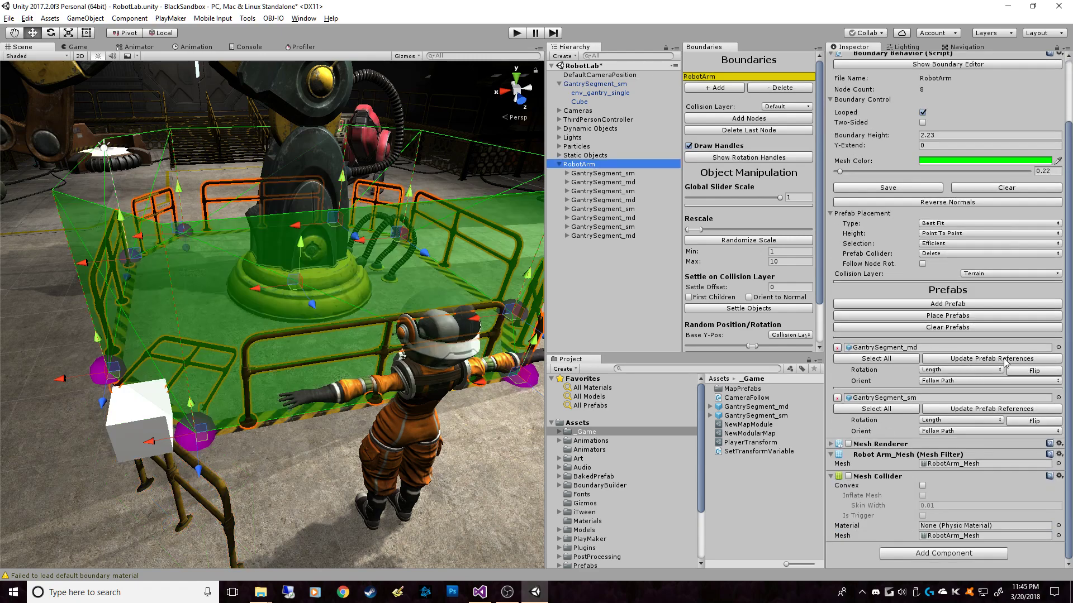
pyautogui.click(990, 411)
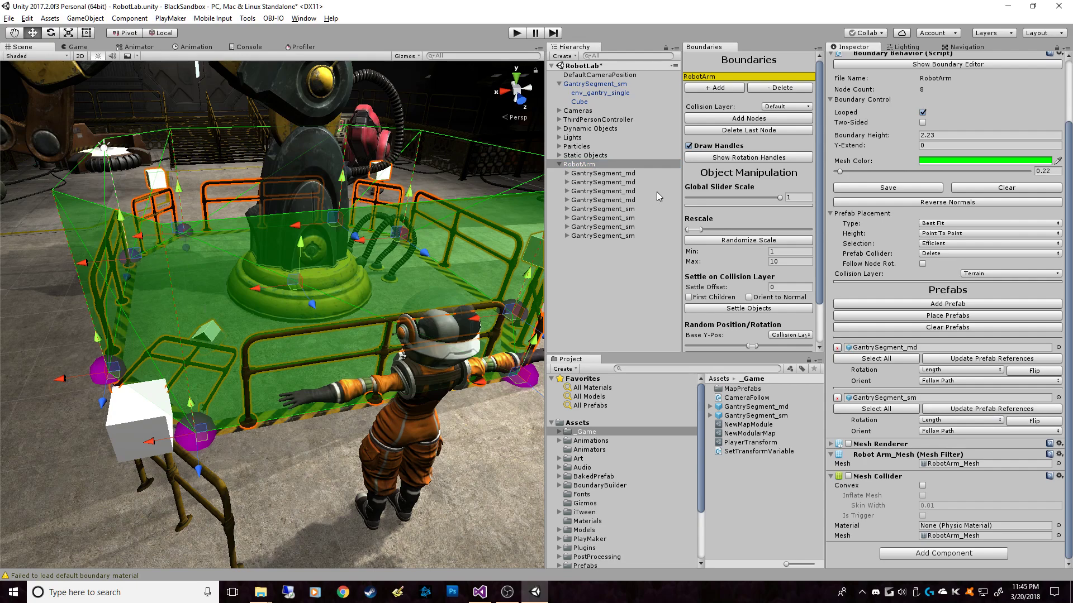
# Step: Examine the small railing segments around the robot arm for the added cube, including the hand-rotated corner segment up close
pyautogui.click(454, 475)
pyautogui.keyDown('alt'); pyautogui.moveTo(341, 411); pyautogui.dragTo(382, 403); pyautogui.keyUp('alt')
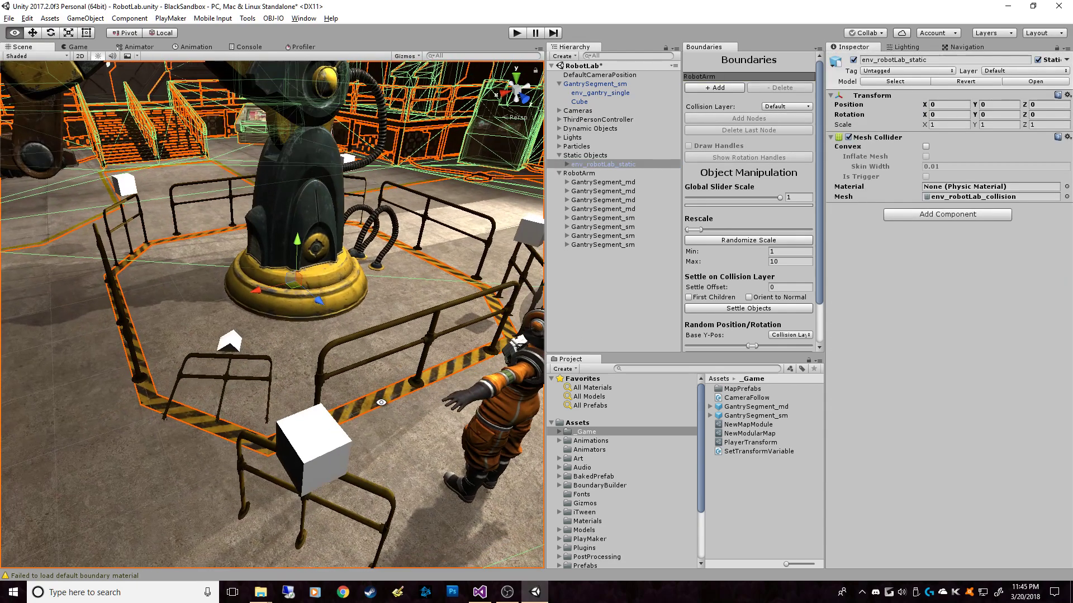
pyautogui.click(612, 287)
pyautogui.keyDown('alt'); pyautogui.moveTo(391, 330); pyautogui.dragTo(347, 427); pyautogui.keyUp('alt')
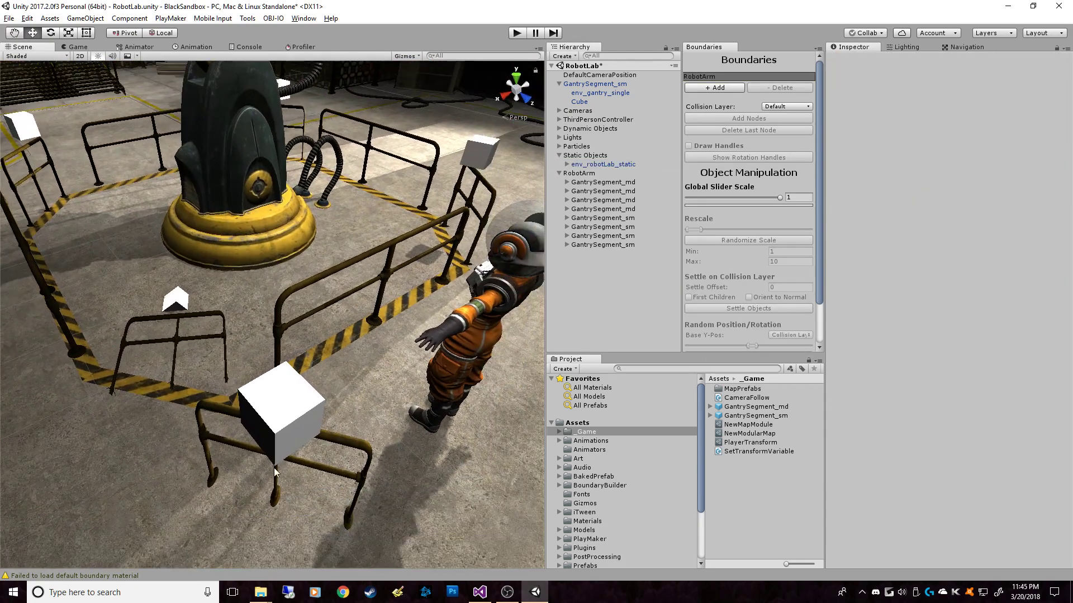
pyautogui.keyDown('alt'); pyautogui.moveTo(273, 468); pyautogui.dragTo(284, 276); pyautogui.keyUp('alt')
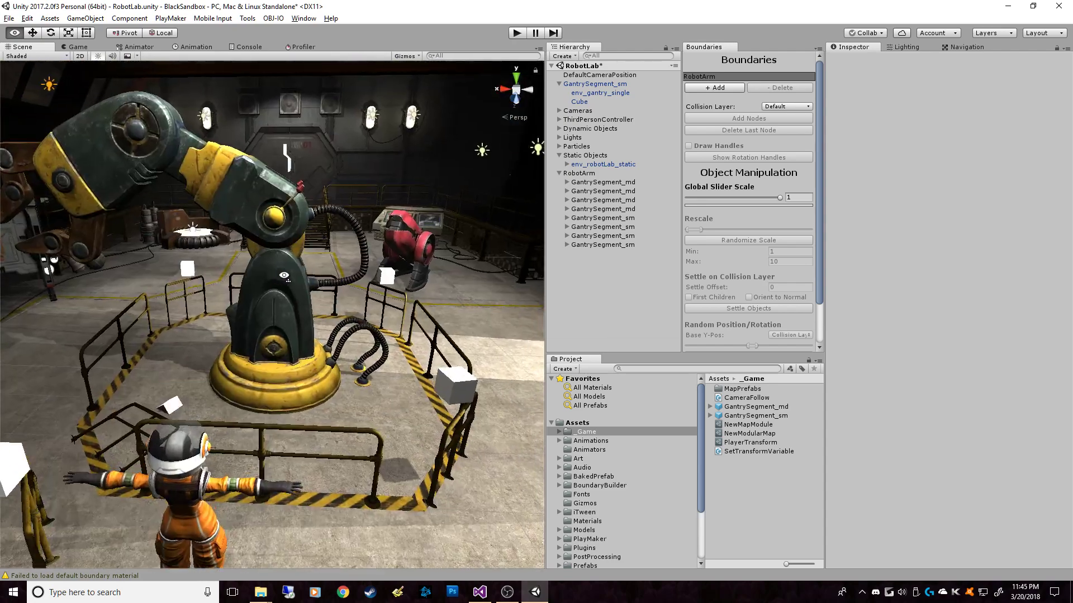
pyautogui.moveTo(283, 275); pyautogui.dragTo(296, 288, button='right')
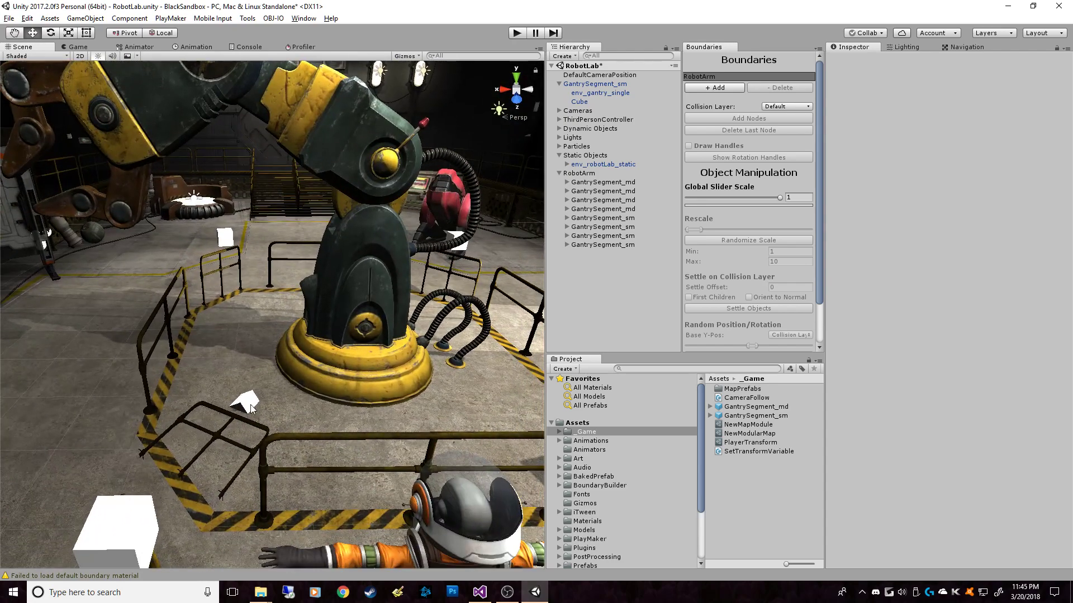
pyautogui.moveTo(183, 434); pyautogui.dragTo(198, 366, button='middle')
pyautogui.scroll(5, 199, 367)
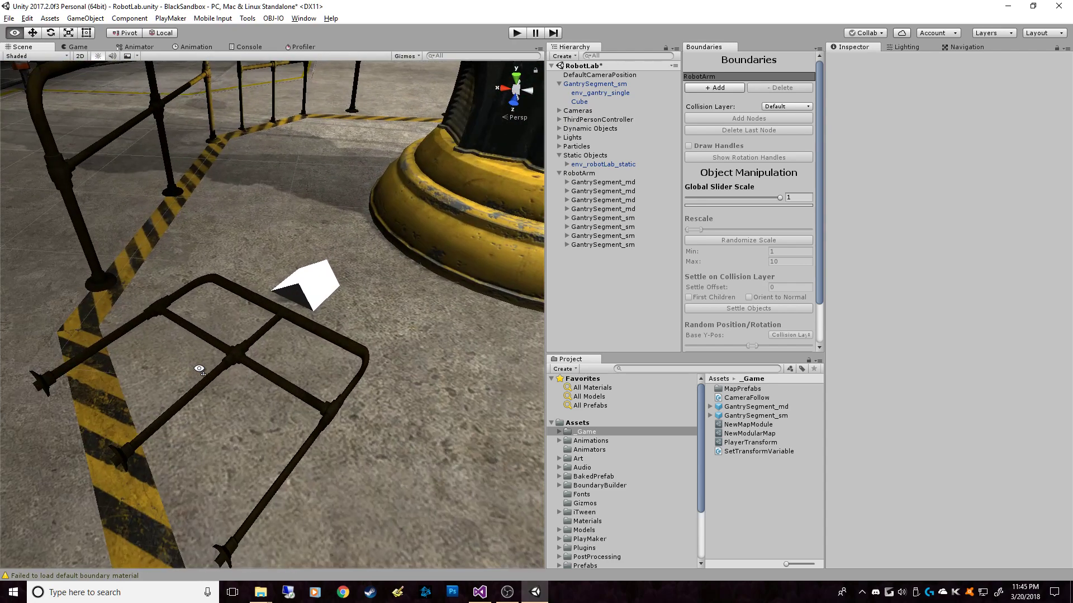
pyautogui.keyDown('alt'); pyautogui.moveTo(249, 369); pyautogui.dragTo(190, 361); pyautogui.keyUp('alt')
pyautogui.scroll(-10, 390, 369)
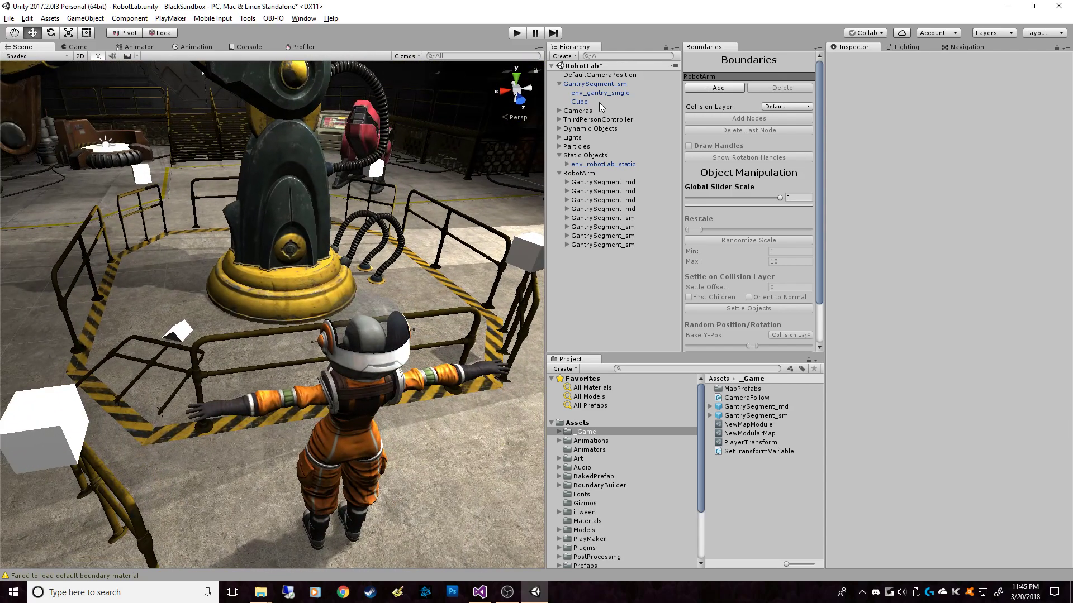
# Step: Delete the cube from the loose GantrySegment_sm and apply the change to its prefab
pyautogui.click(579, 102)
pyautogui.press('Delete')
pyautogui.click(567, 318)
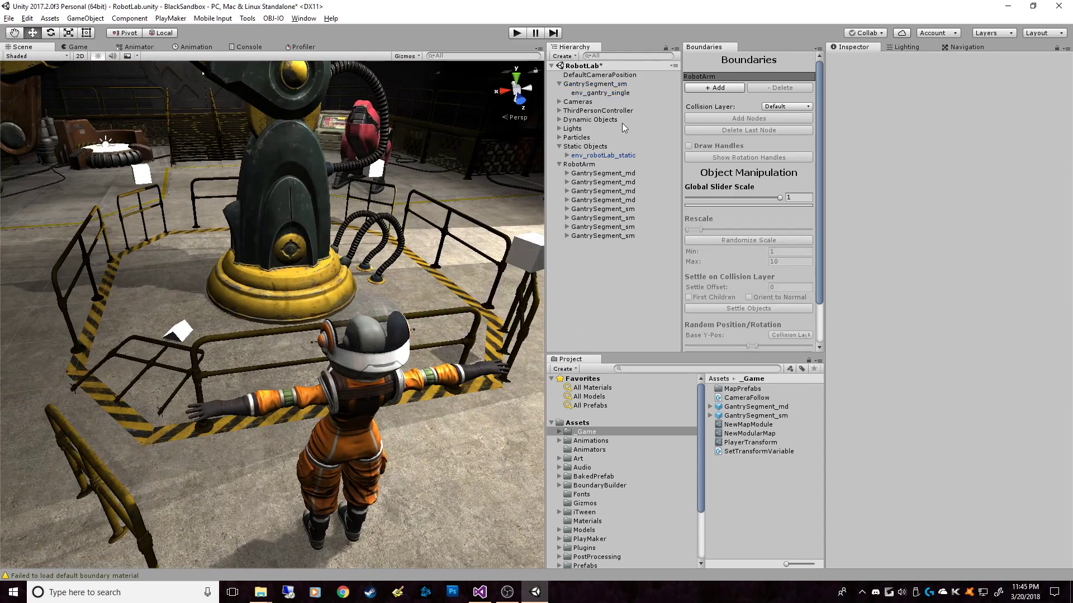
pyautogui.click(613, 84)
pyautogui.click(1035, 81)
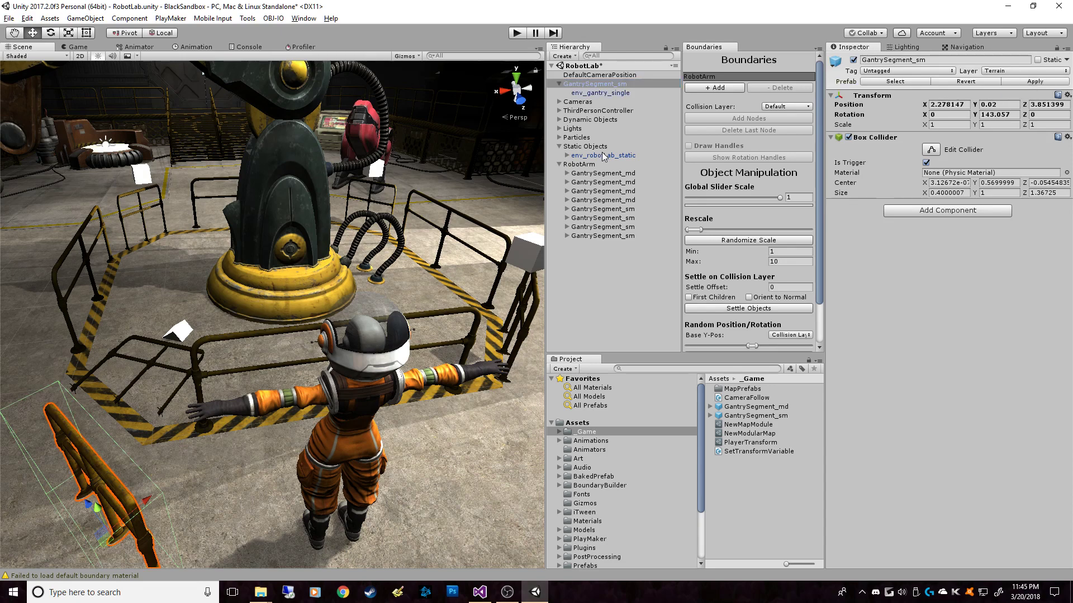
# Step: Update RobotArm's GantrySegment_sm prefab references again and delete the loose GantrySegment_sm outside the railing
pyautogui.click(578, 164)
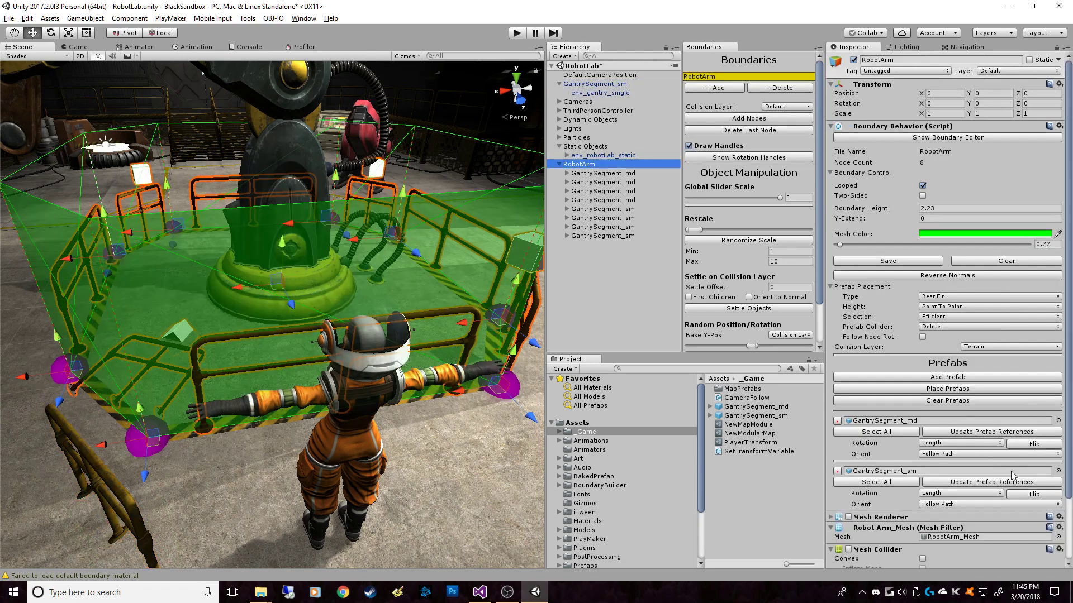
pyautogui.click(1008, 483)
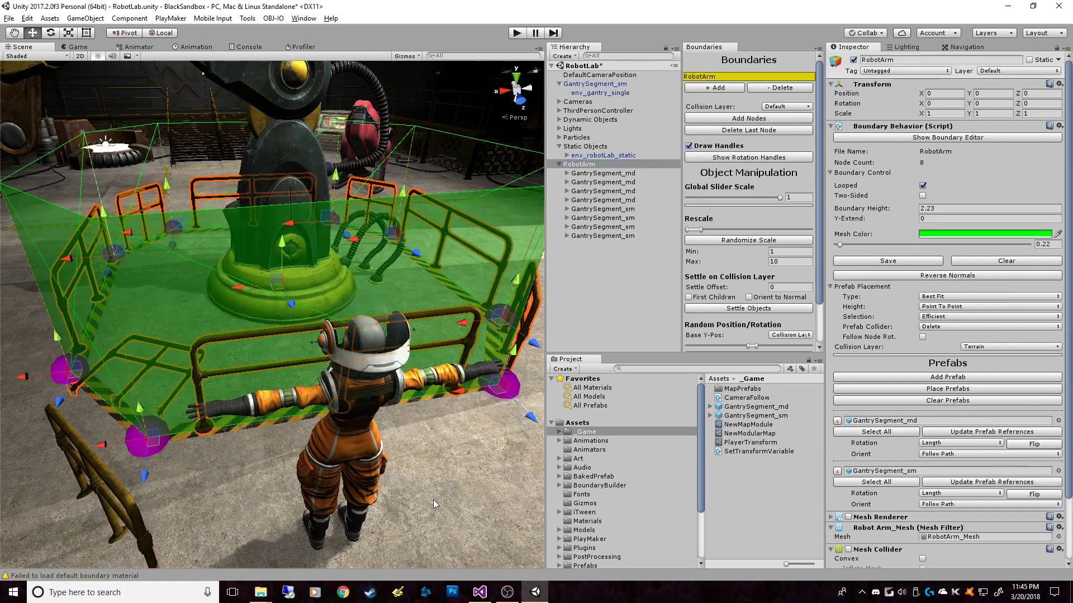
pyautogui.click(616, 83)
pyautogui.press('Delete')
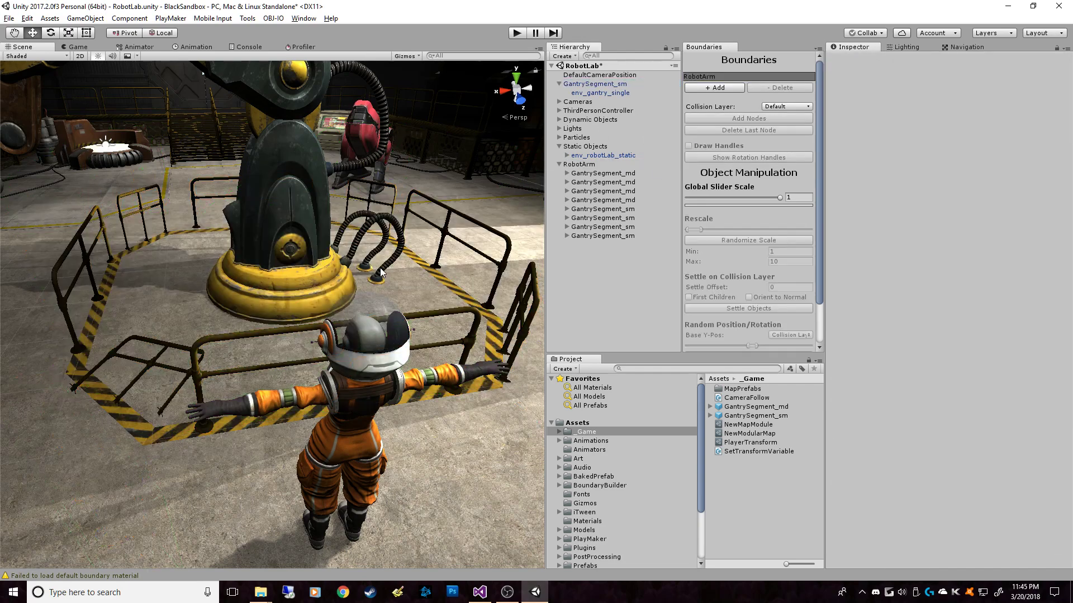
# Step: Select the RobotArm boundary and review its object manipulation tools, prefab settings and placed railings
pyautogui.moveTo(415, 231); pyautogui.dragTo(465, 229, button='right')
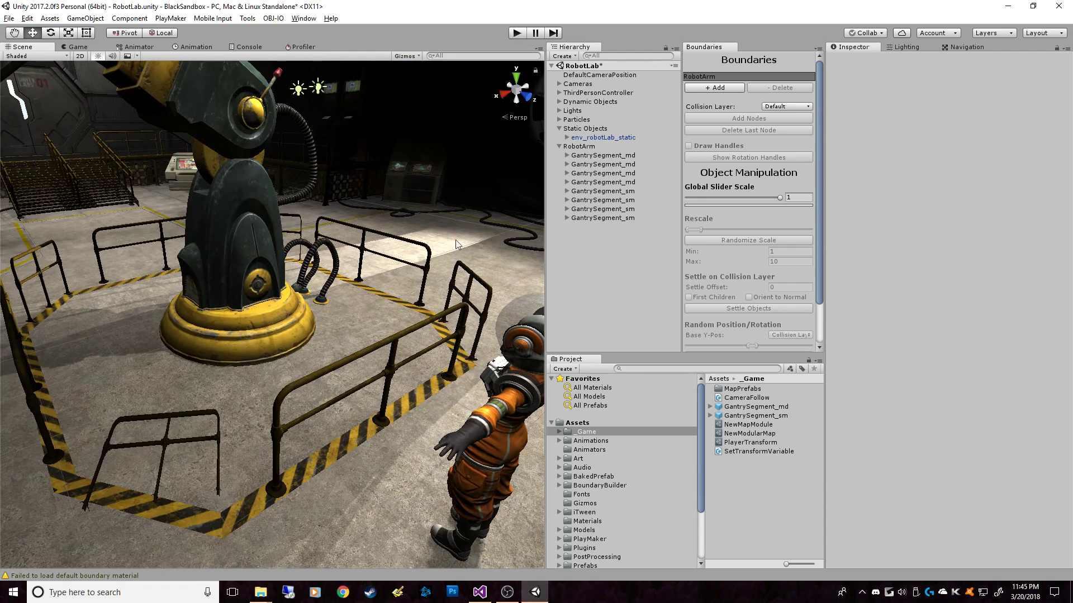
pyautogui.click(618, 156)
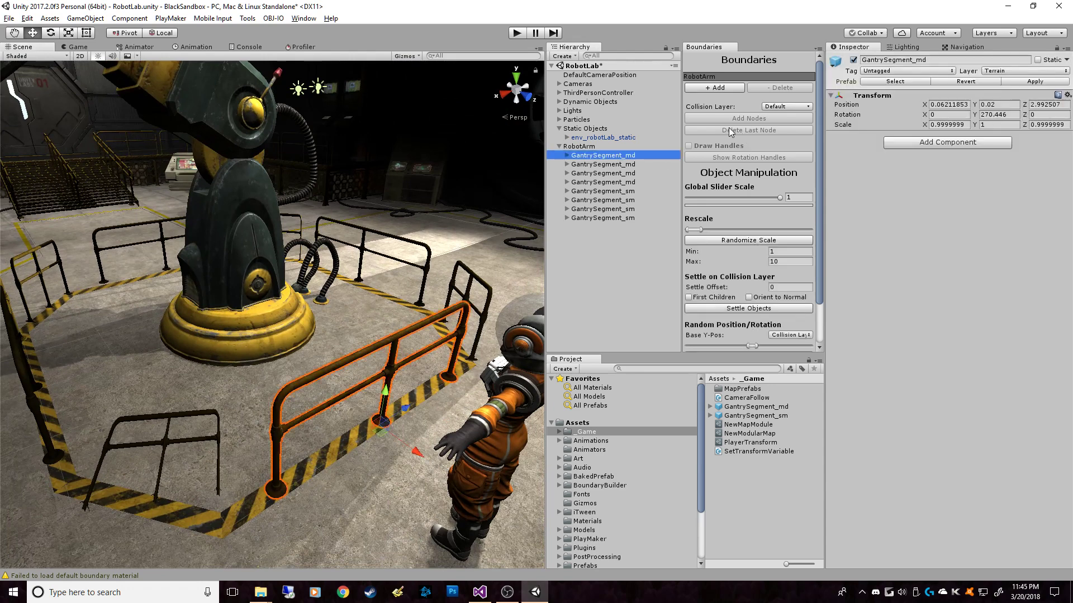
pyautogui.click(592, 146)
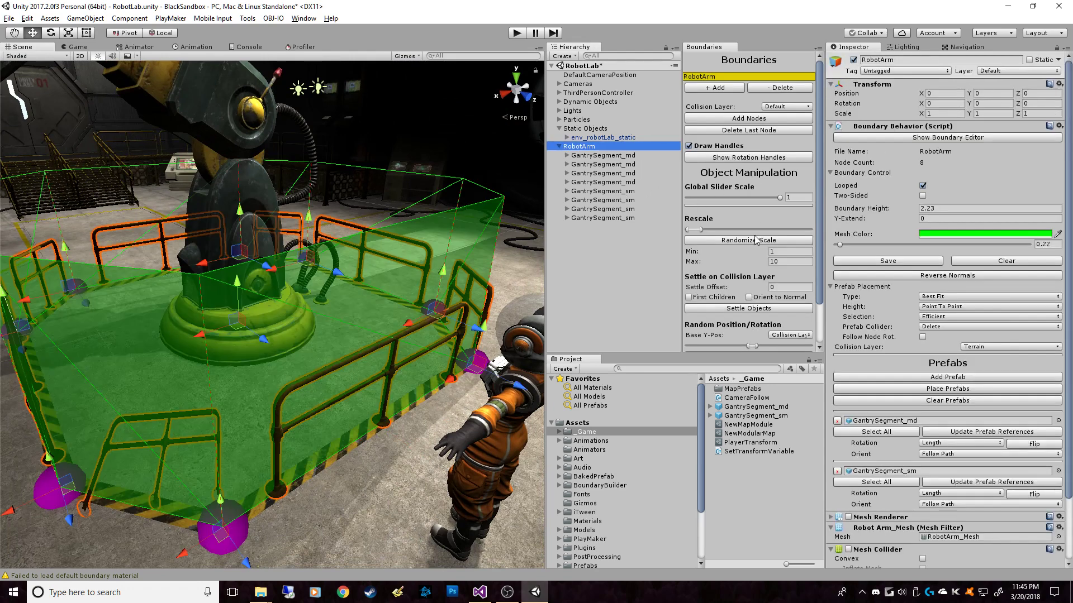
pyautogui.scroll(-2, 735, 244)
pyautogui.scroll(2, 755, 190)
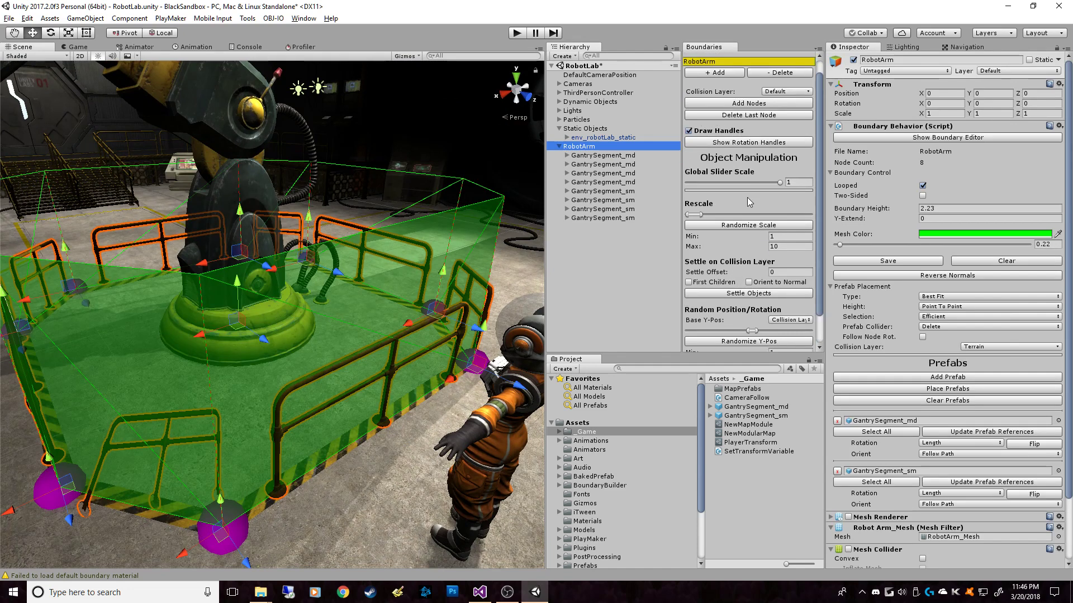
pyautogui.scroll(-2, 748, 199)
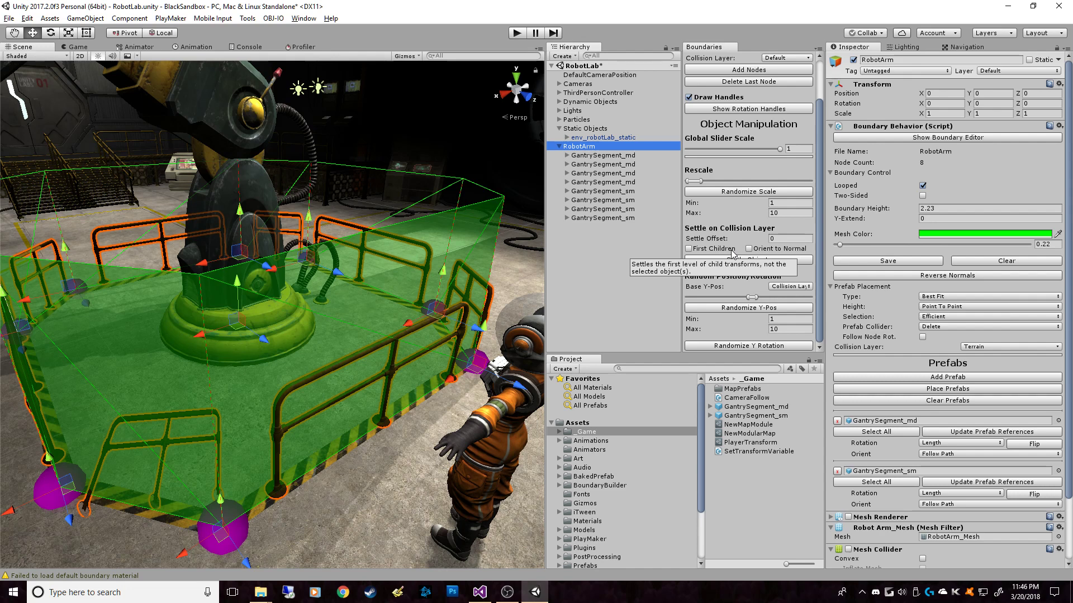
pyautogui.scroll(-3, 880, 396)
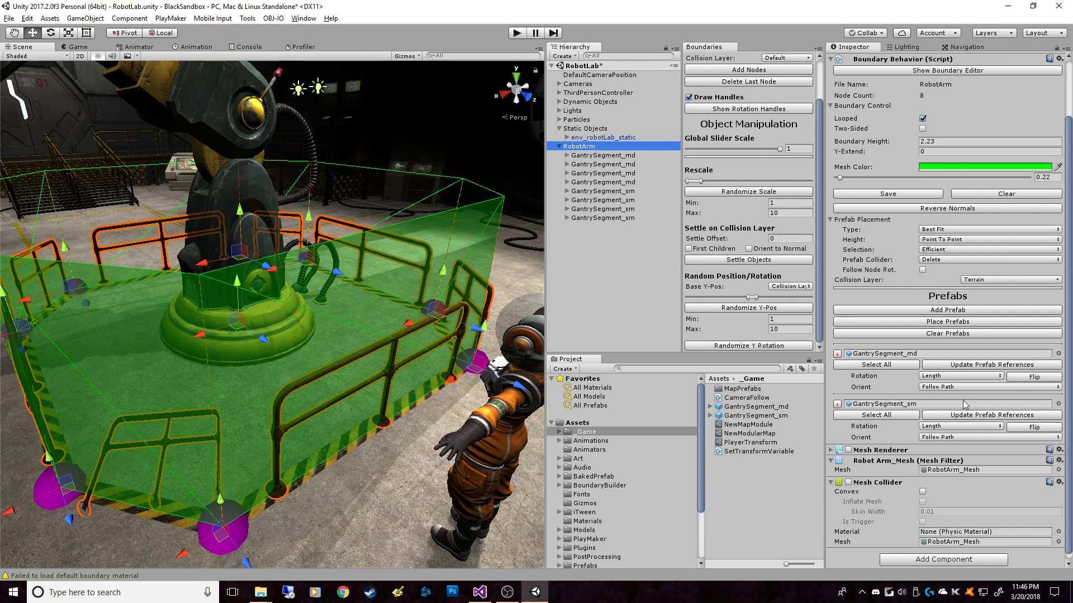
pyautogui.scroll(-1, 879, 397)
pyautogui.scroll(-3, 434, 327)
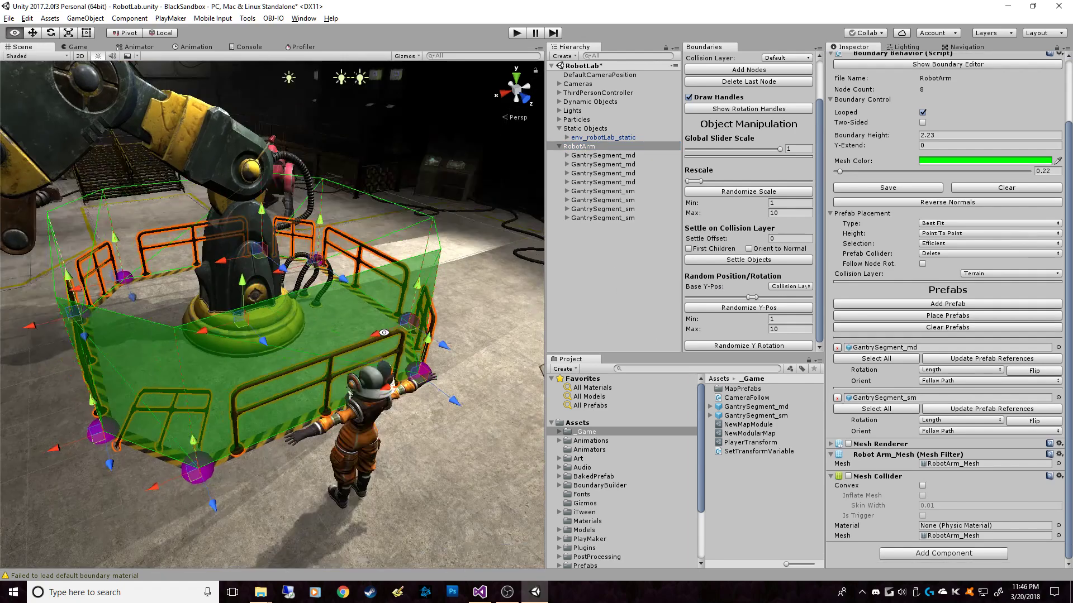
pyautogui.keyDown('alt'); pyautogui.moveTo(416, 291); pyautogui.dragTo(343, 309); pyautogui.keyUp('alt')
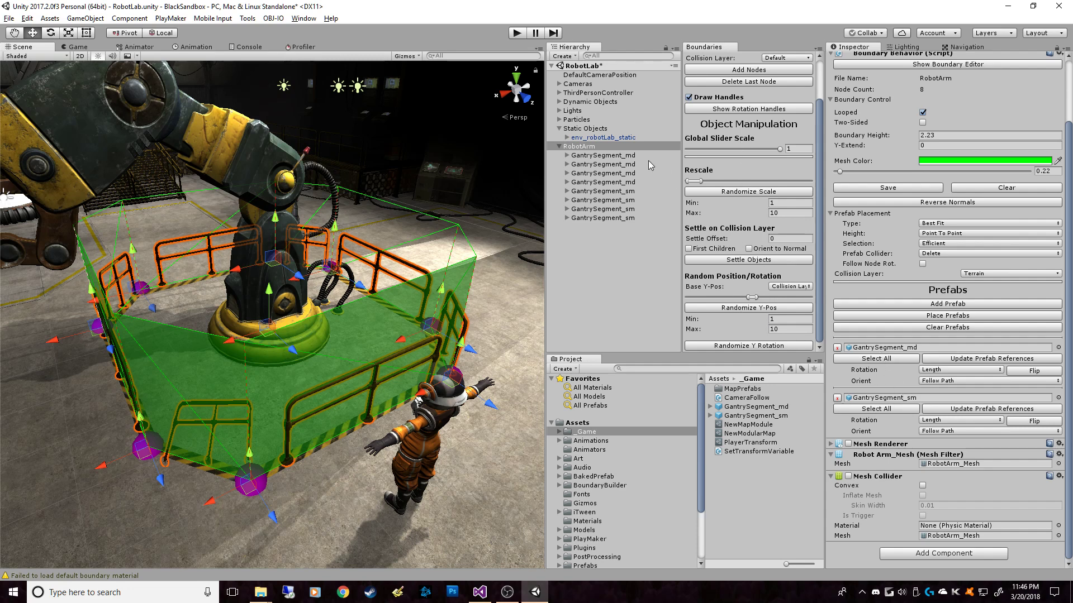
# Step: Select all GantrySegment_sm railings of RobotArm, review the rescale, settle and randomize options, and look around the railing
pyautogui.click(891, 412)
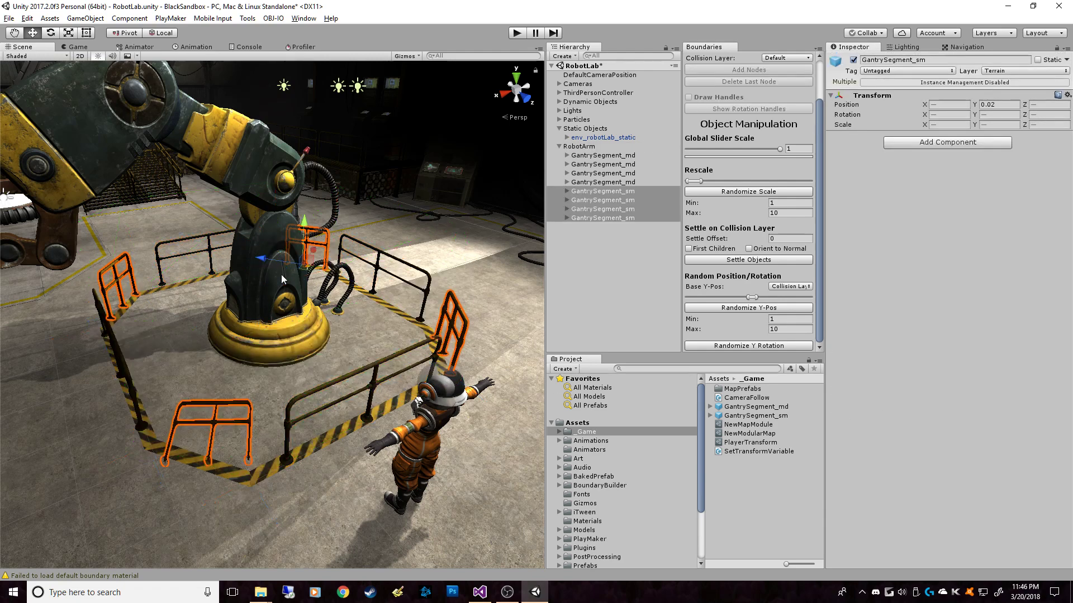
pyautogui.keyDown('alt'); pyautogui.moveTo(461, 315); pyautogui.dragTo(879, 409); pyautogui.keyUp('alt')
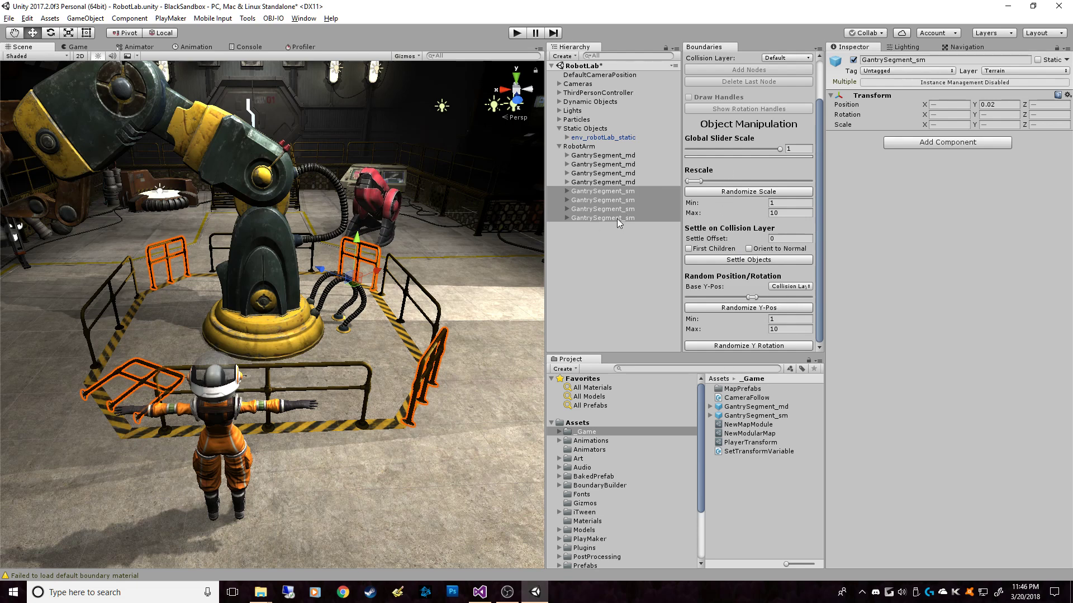
pyautogui.scroll(3, 765, 296)
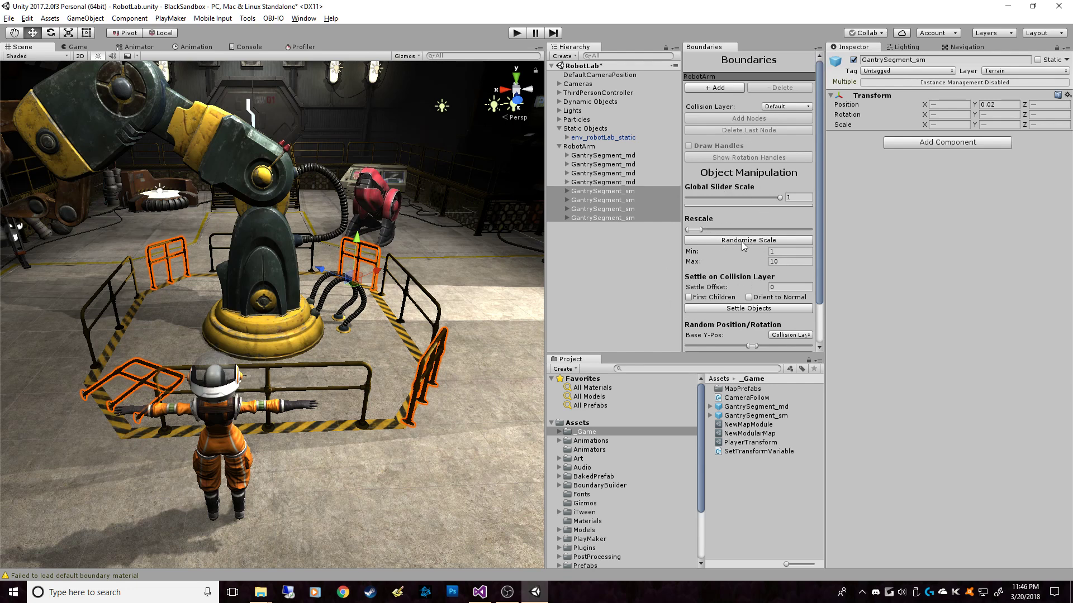
pyautogui.scroll(-1, 751, 180)
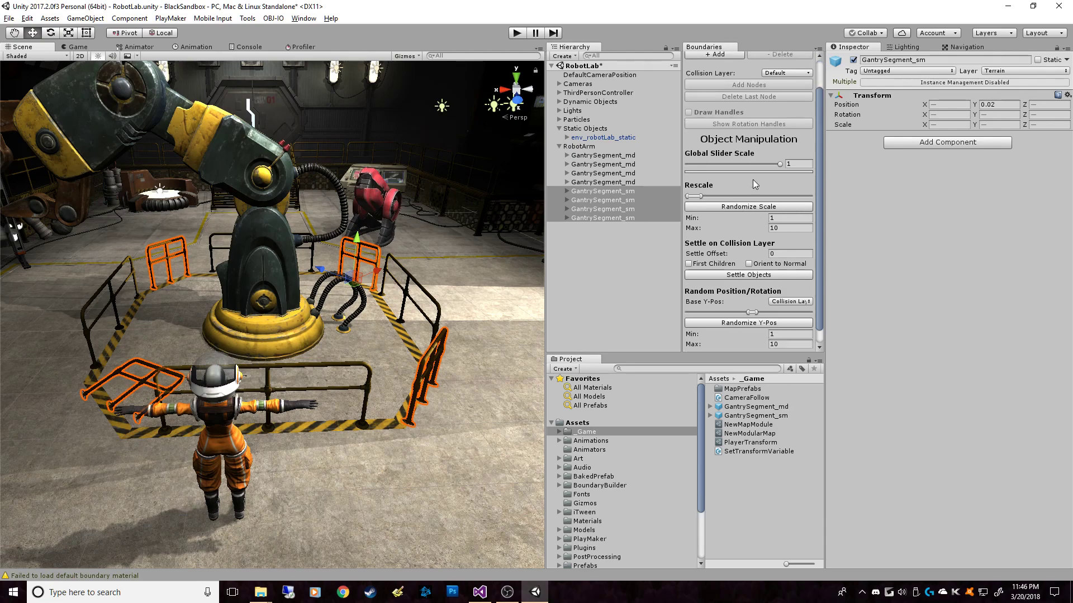
pyautogui.keyDown('alt'); pyautogui.moveTo(464, 319); pyautogui.dragTo(319, 357); pyautogui.keyUp('alt')
pyautogui.click(505, 238)
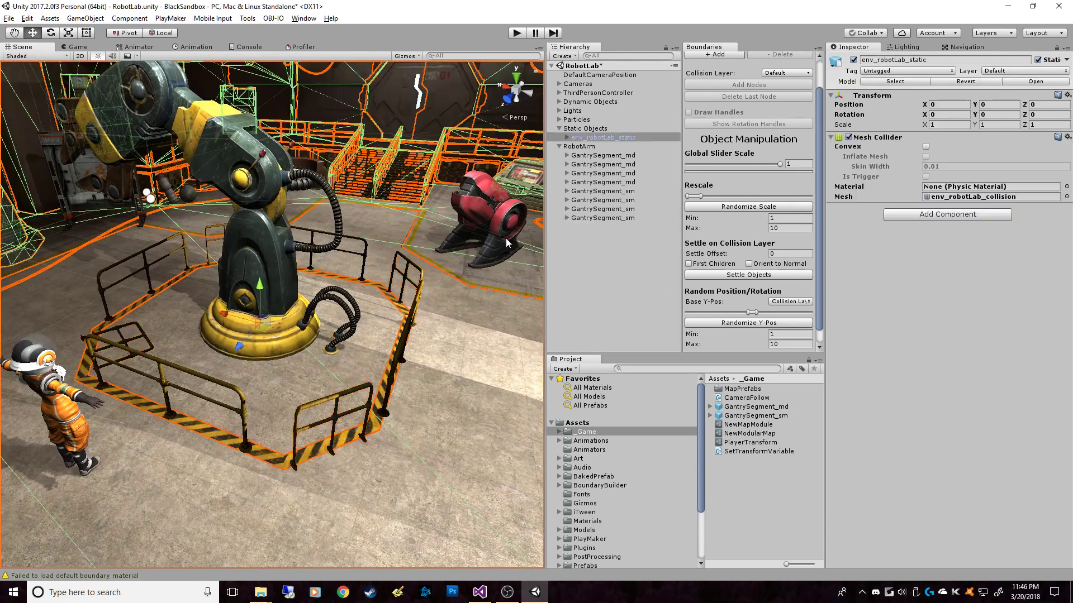
# Step: Select the prop_batteringRam, raise it off the floor to Y 2.75, and settle it onto the Default collision layer
pyautogui.moveTo(505, 238); pyautogui.dragTo(394, 276, button='middle')
pyautogui.click(424, 307)
pyautogui.click(424, 306)
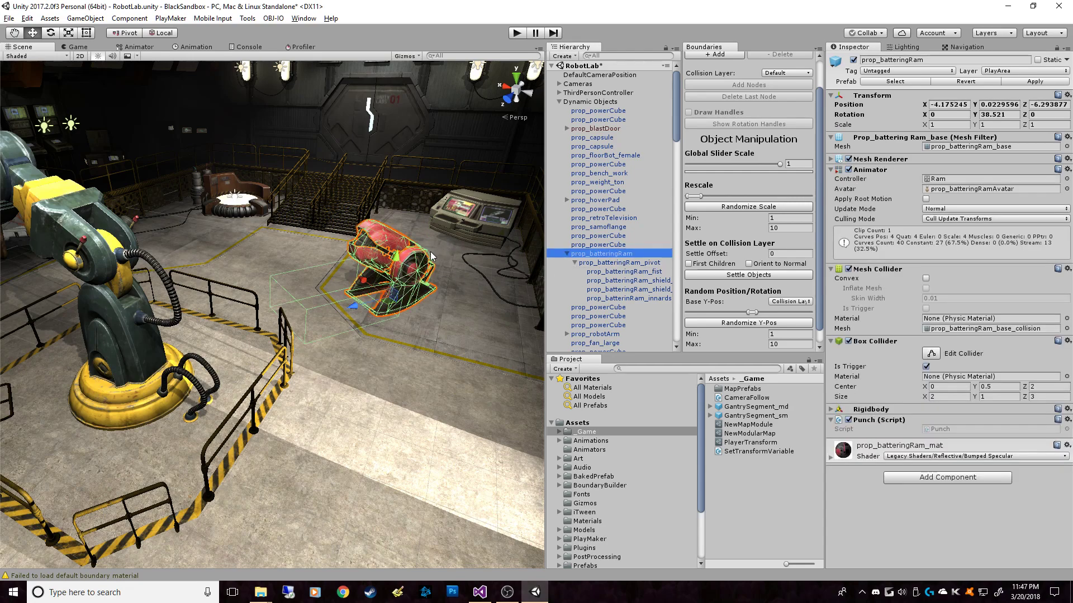
pyautogui.scroll(4, 423, 272)
pyautogui.keyDown('alt'); pyautogui.moveTo(491, 307); pyautogui.dragTo(446, 138); pyautogui.keyUp('alt')
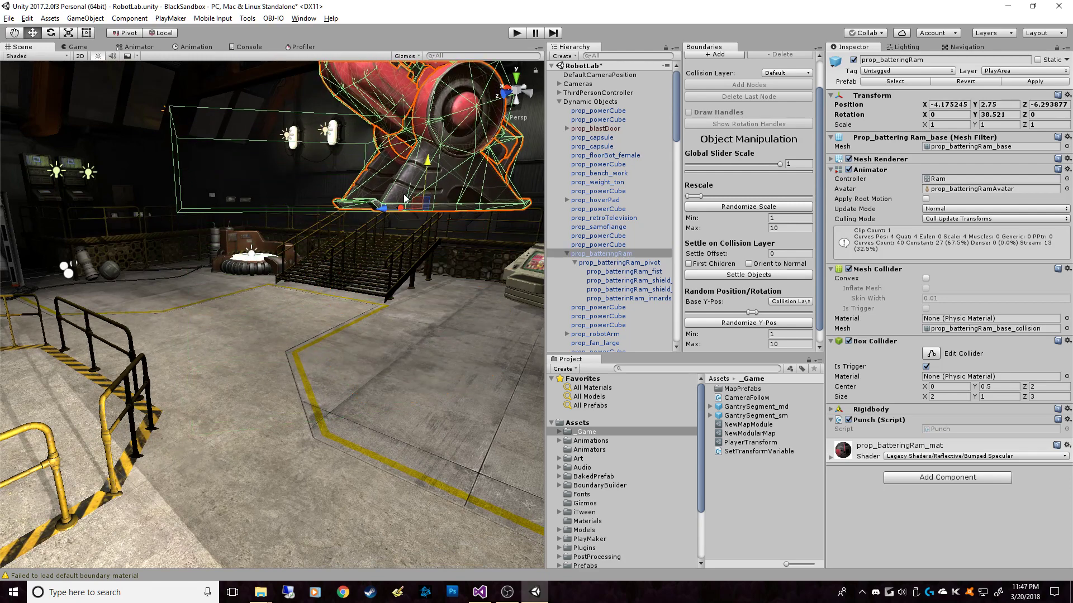
pyautogui.keyDown('alt'); pyautogui.moveTo(422, 255); pyautogui.dragTo(482, 223); pyautogui.keyUp('alt')
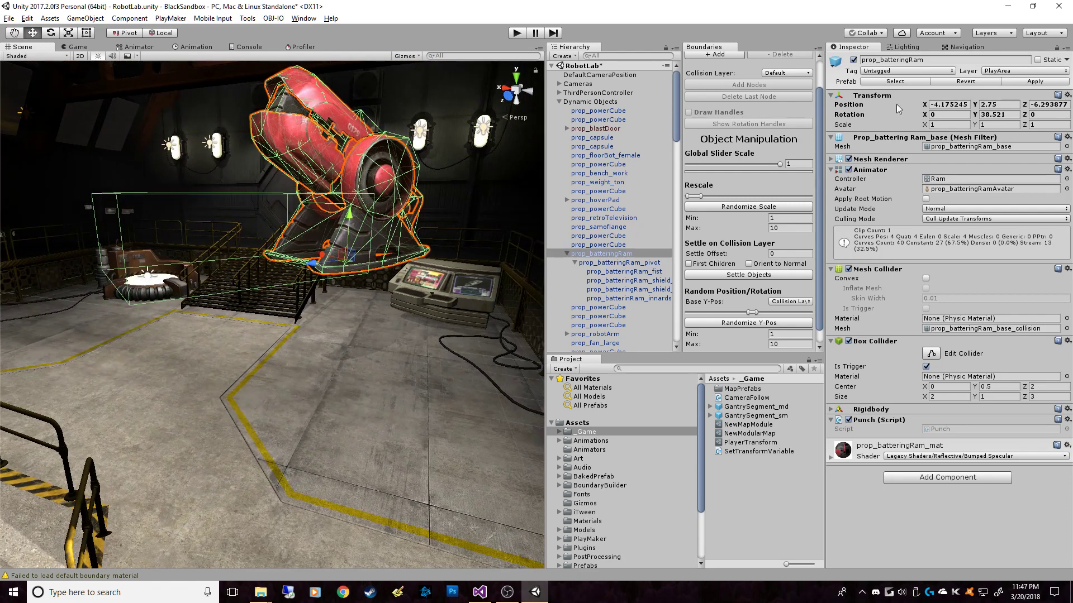
pyautogui.scroll(2, 788, 128)
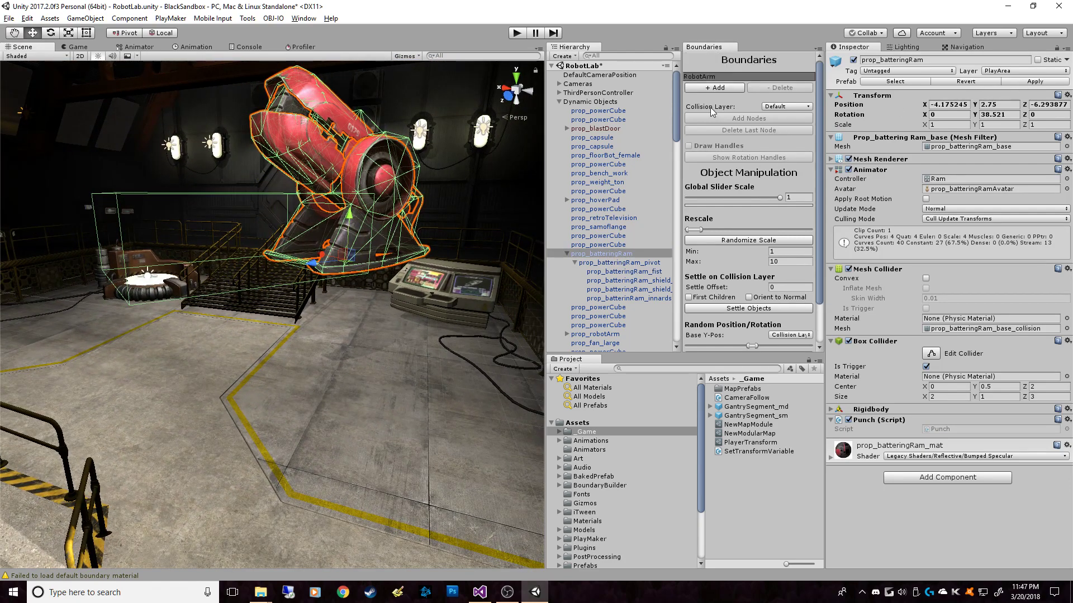
pyautogui.click(750, 308)
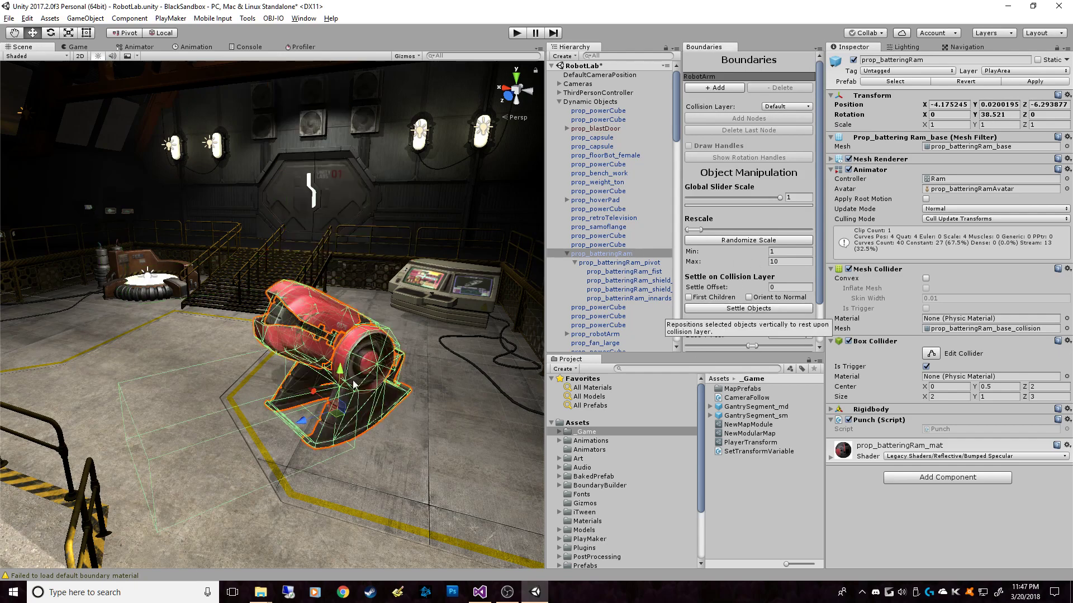
pyautogui.keyDown('alt'); pyautogui.moveTo(427, 429); pyautogui.dragTo(373, 372); pyautogui.keyUp('alt')
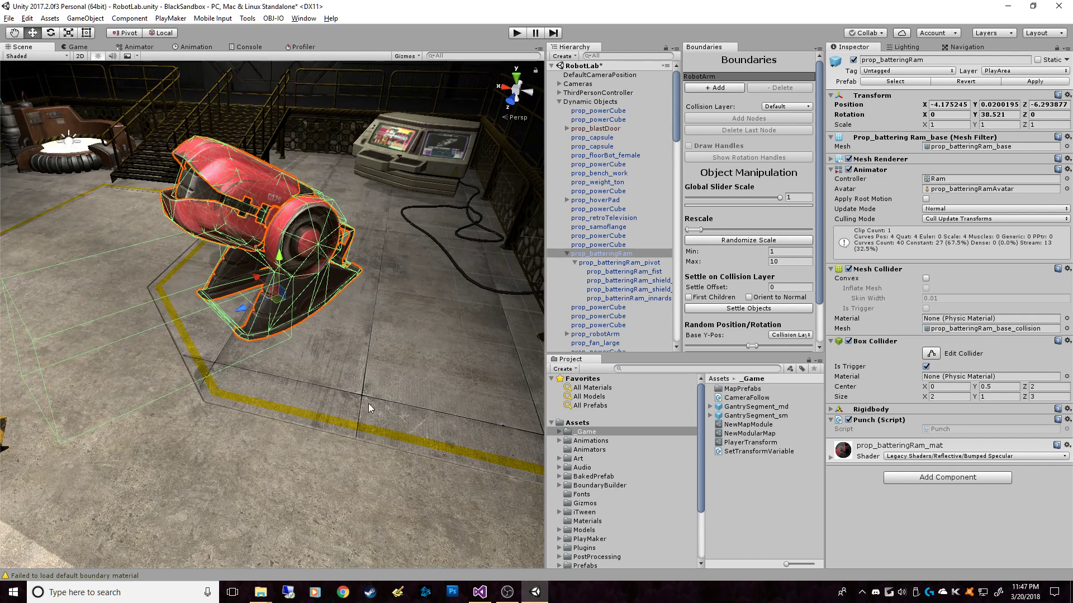
pyautogui.keyDown('alt'); pyautogui.moveTo(367, 403); pyautogui.dragTo(314, 356); pyautogui.keyUp('alt')
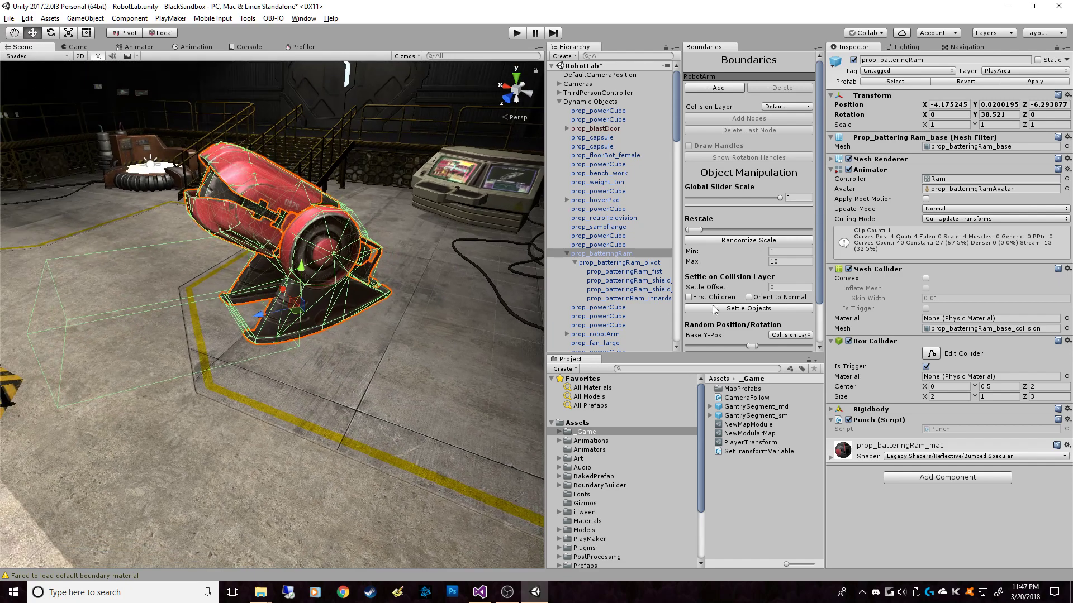
pyautogui.click(769, 309)
# Step: Reselect prop_batteringRam in the scene, try rotating it slightly, and undo the rotation
pyautogui.click(392, 368)
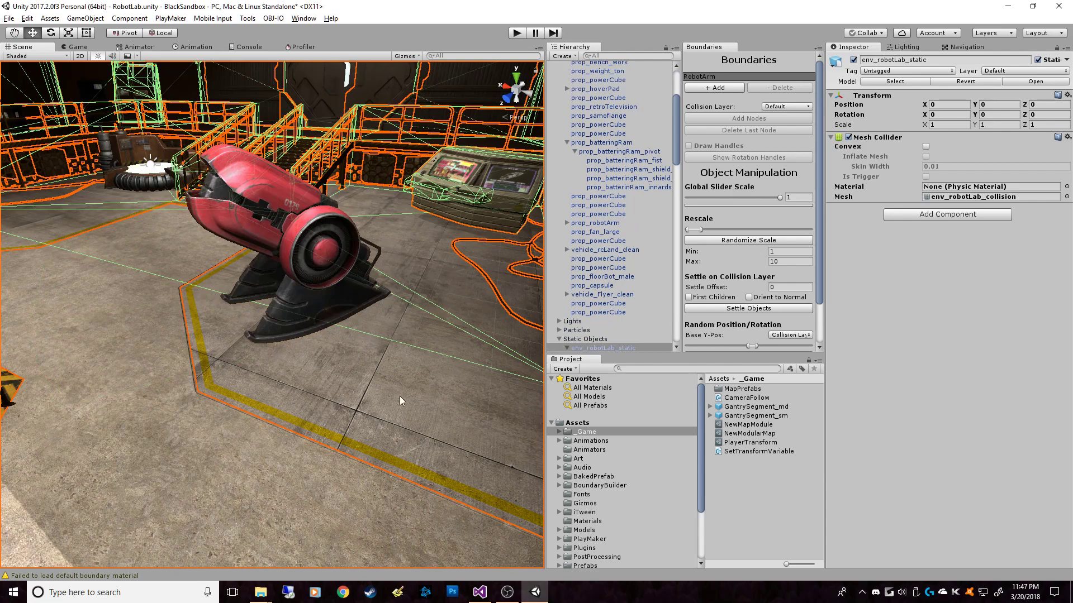
pyautogui.keyDown('alt'); pyautogui.moveTo(400, 397); pyautogui.dragTo(321, 332, button='right'); pyautogui.keyUp('alt')
pyautogui.keyDown('alt'); pyautogui.moveTo(321, 333); pyautogui.dragTo(409, 303, button='middle'); pyautogui.keyUp('alt')
pyautogui.click(365, 257)
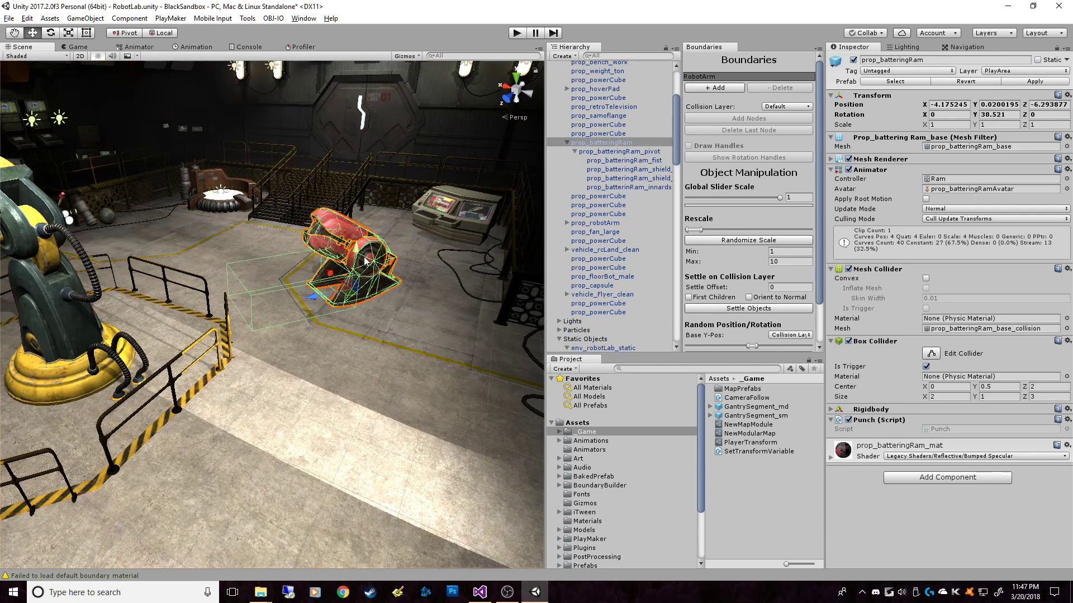
pyautogui.press('e')
pyautogui.moveTo(374, 275); pyautogui.dragTo(382, 274)
pyautogui.hotkey('ctrl', 'z')
# Step: Review the Object Manipulation options, examine the robot arm and battering ram, and collapse prop_batteringRam in the hierarchy
pyautogui.keyDown('alt'); pyautogui.moveTo(319, 445); pyautogui.dragTo(279, 419, button='right'); pyautogui.keyUp('alt')
pyautogui.keyDown('alt'); pyautogui.moveTo(279, 419); pyautogui.dragTo(386, 392); pyautogui.keyUp('alt')
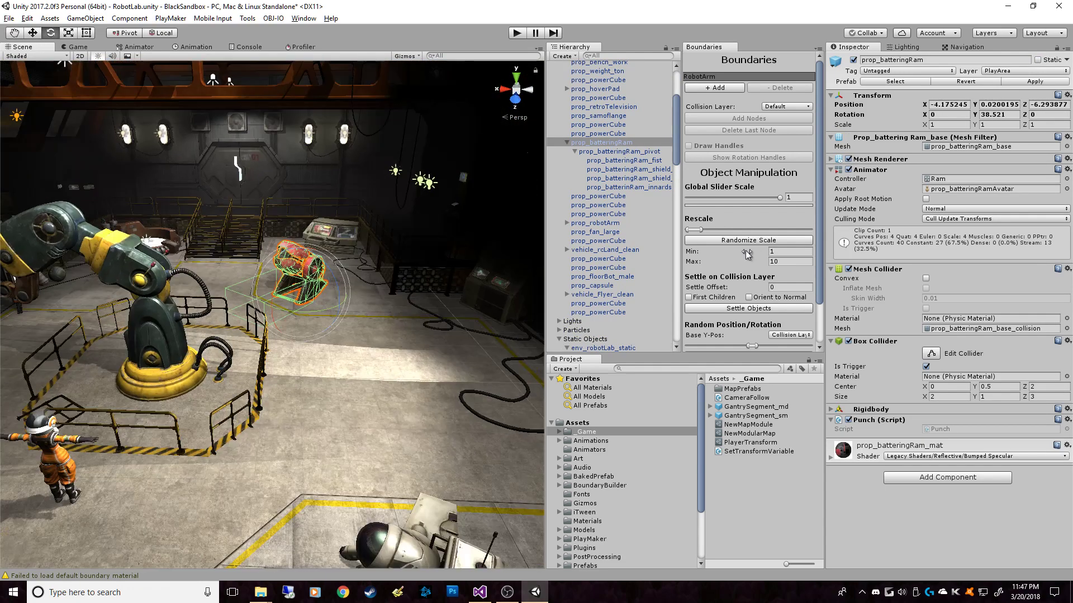
pyautogui.scroll(-3, 746, 251)
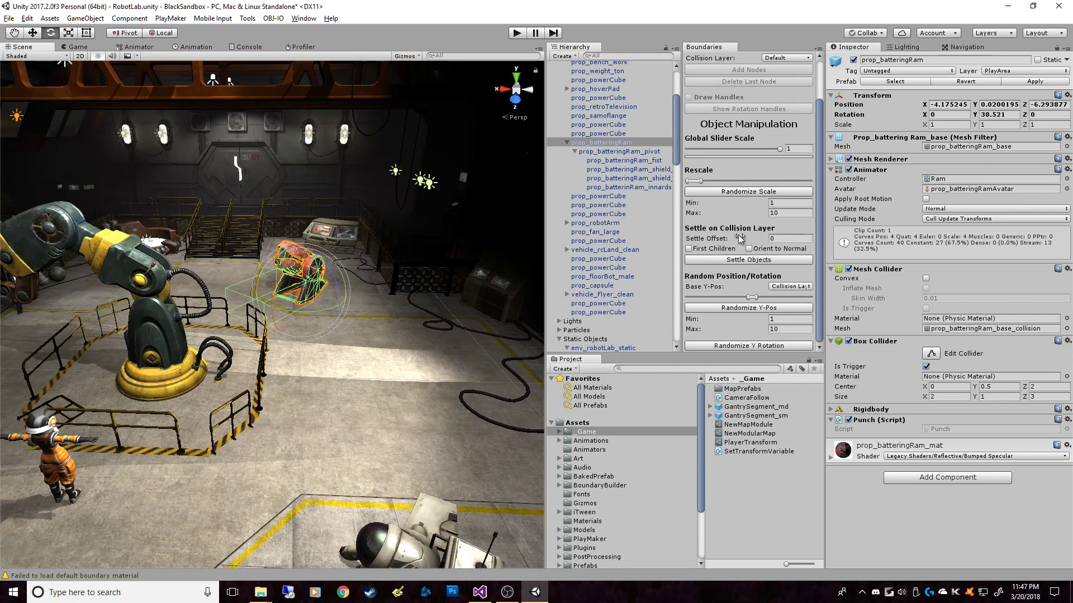
pyautogui.moveTo(481, 310); pyautogui.dragTo(579, 274, button='middle')
pyautogui.scroll(2, 543, 288)
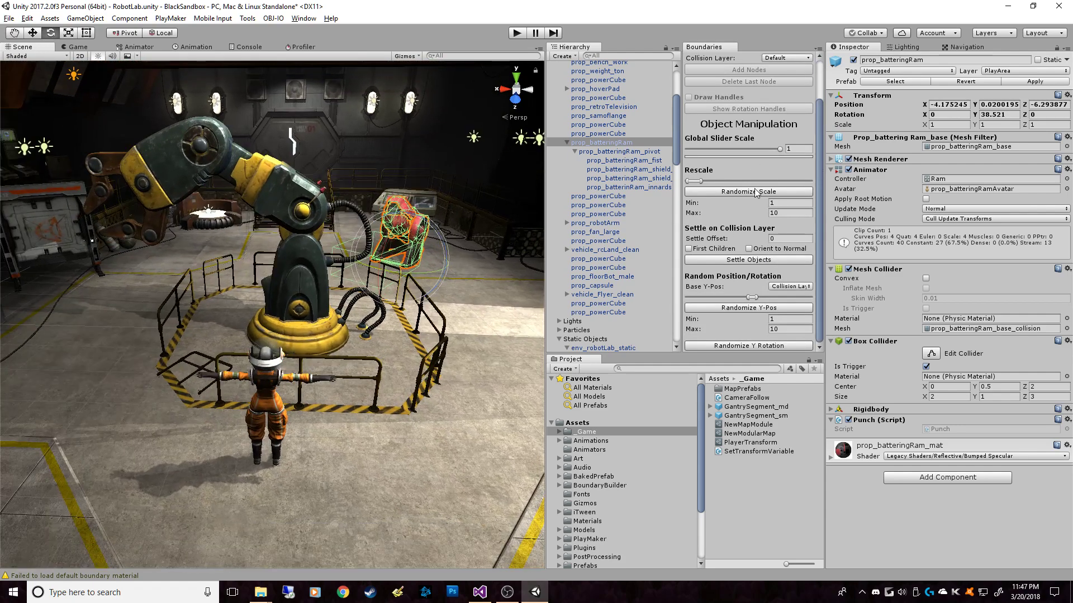
pyautogui.scroll(3, 541, 180)
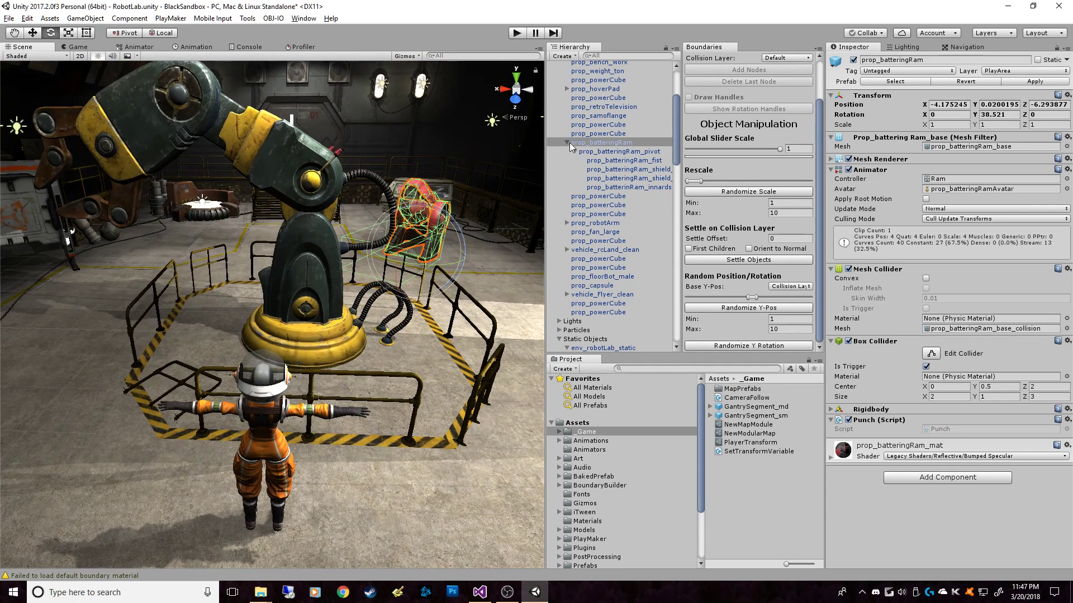
pyautogui.click(567, 143)
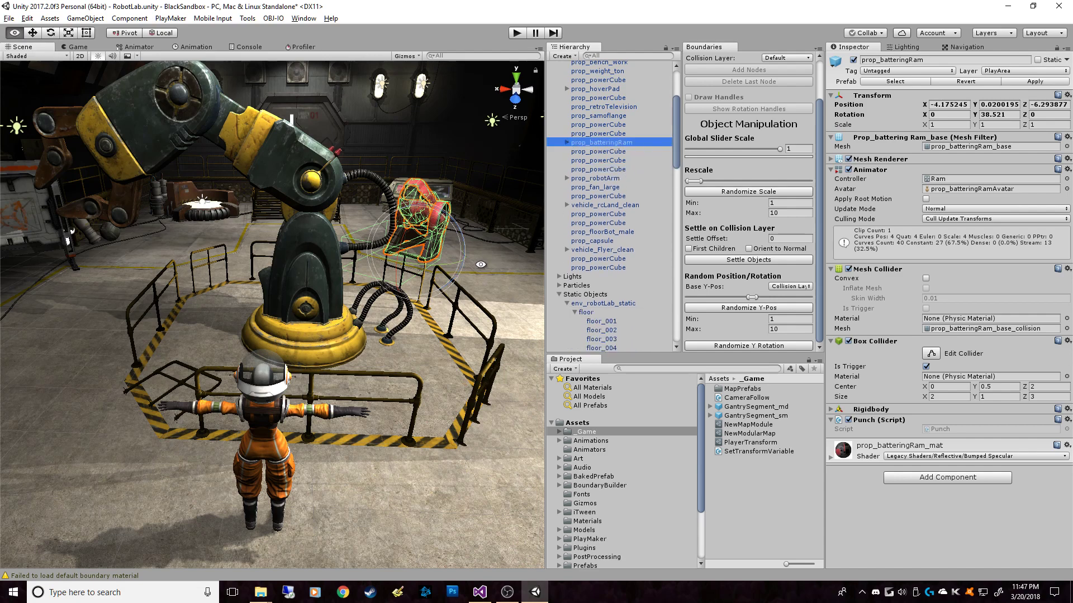
pyautogui.moveTo(444, 293); pyautogui.dragTo(329, 331, button='middle')
pyautogui.scroll(2, 328, 329)
pyautogui.scroll(2, 305, 224)
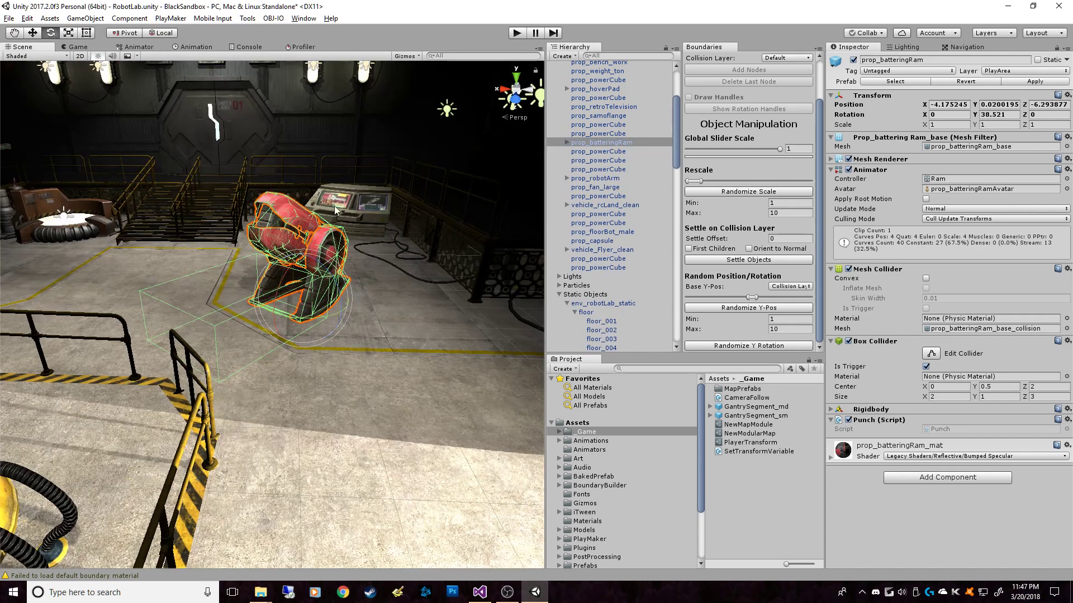
# Step: Try adding the console behind the battering ram to the selection, and reselect only prop_batteringRam
pyautogui.keyDown('shift'); pyautogui.click(356, 208); pyautogui.keyUp('shift')
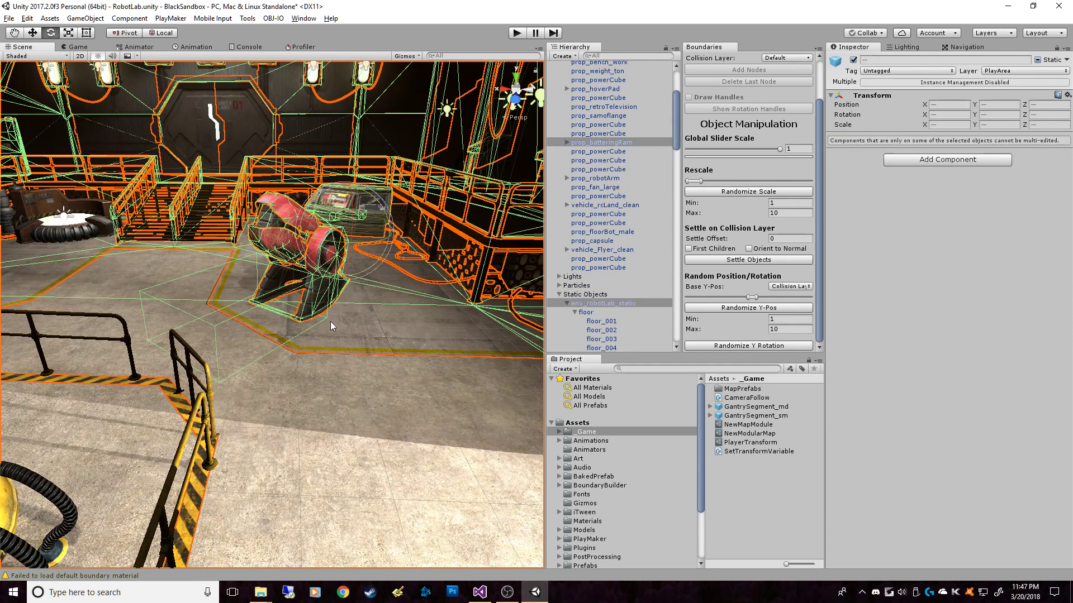
pyautogui.click(314, 297)
pyautogui.click(320, 273)
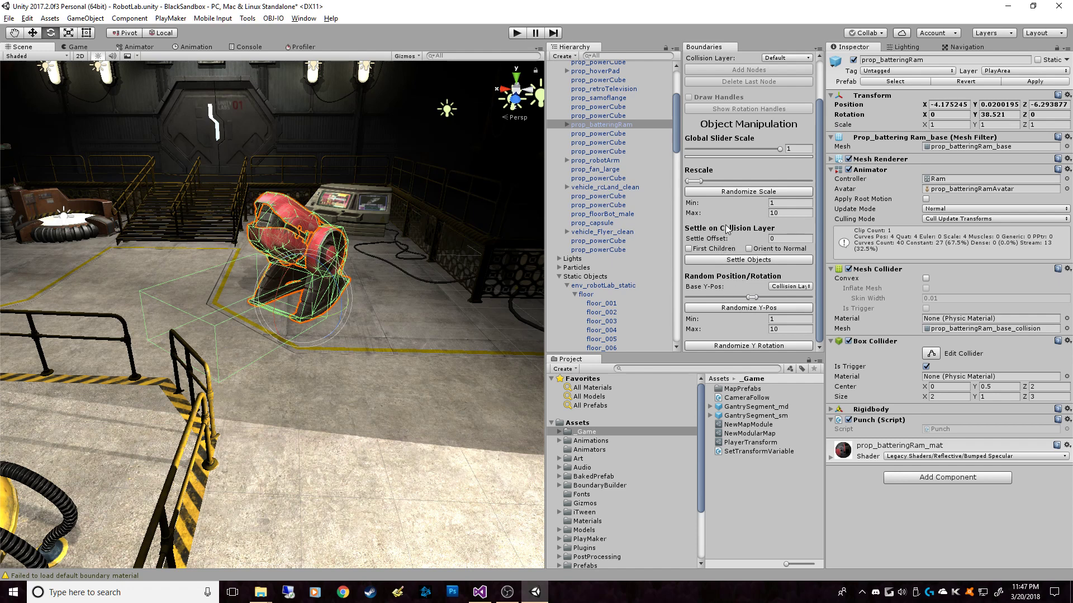
# Step: Set the global slider scale to 0.123 and the rescale range to a minimum of 1.062273 and maximum of 1.787727
pyautogui.moveTo(694, 181)
pyautogui.mouseDown()
pyautogui.moveTo(705, 183)
pyautogui.moveTo(687, 191)
pyautogui.mouseUp()
pyautogui.moveTo(780, 150); pyautogui.dragTo(698, 150)
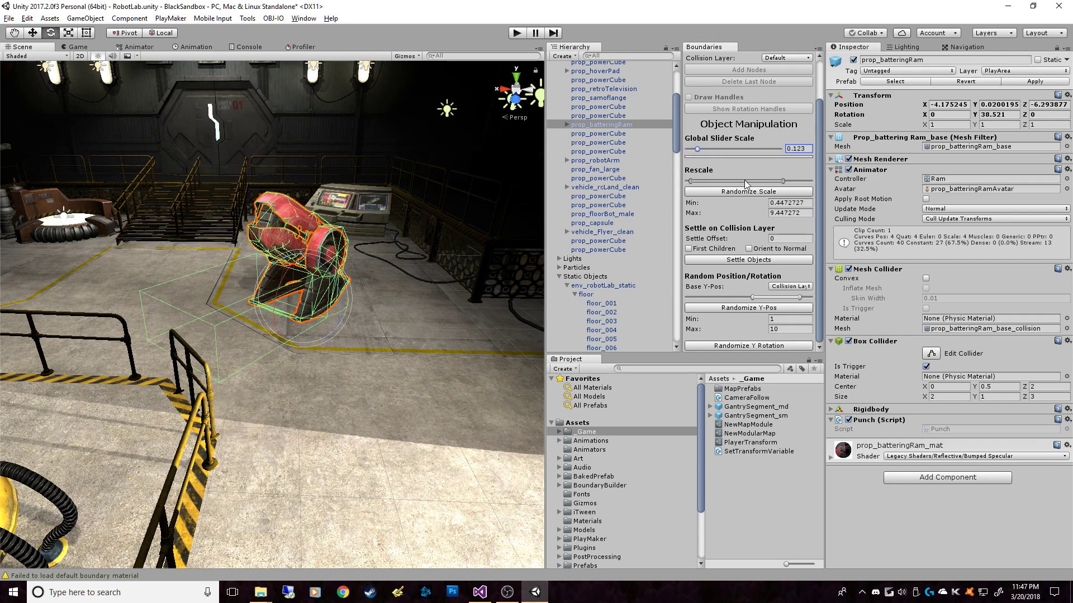
pyautogui.moveTo(750, 178); pyautogui.dragTo(709, 186)
# Step: Randomize the scale of prop_batteringRam repeatedly within the set rescale range
pyautogui.click(722, 196)
pyautogui.click(722, 195)
pyautogui.click(723, 195)
pyautogui.click(722, 196)
pyautogui.click(722, 196)
pyautogui.click(722, 195)
pyautogui.click(722, 195)
pyautogui.click(723, 196)
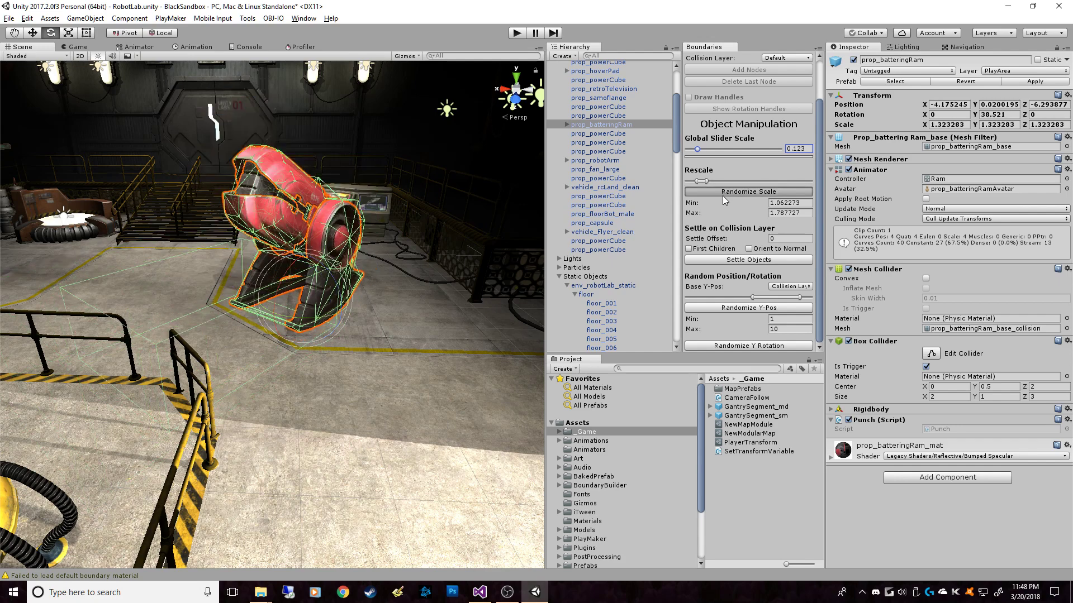
pyautogui.click(723, 195)
pyautogui.click(722, 195)
pyautogui.click(722, 195)
pyautogui.click(722, 196)
pyautogui.click(722, 196)
pyautogui.click(722, 196)
pyautogui.click(722, 195)
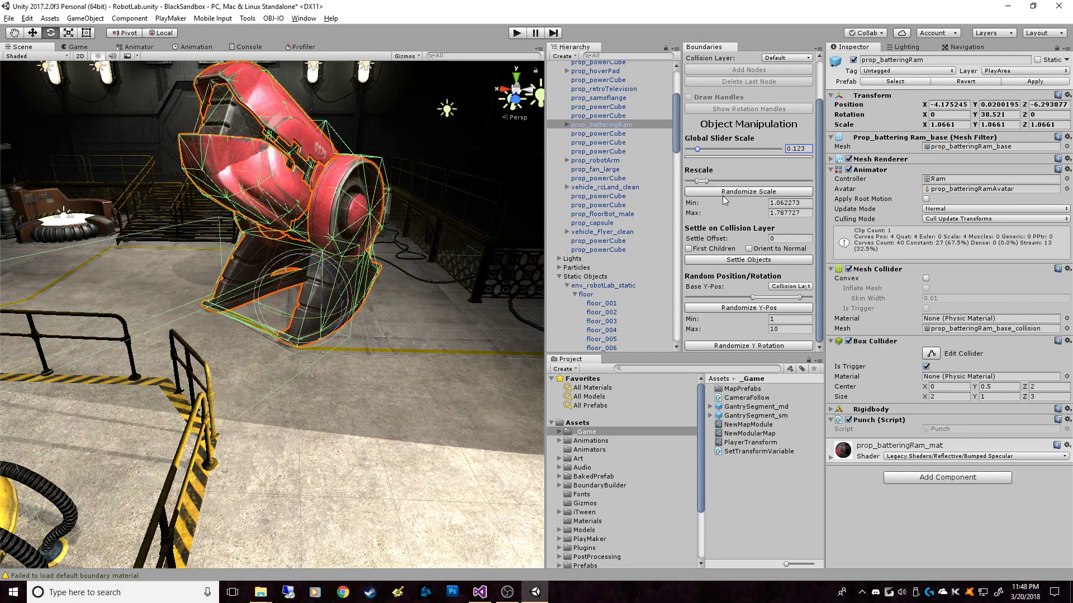
pyautogui.click(722, 195)
pyautogui.click(722, 195)
pyautogui.click(722, 195)
pyautogui.click(722, 196)
# Step: Collapse Dynamic Objects and Static Objects in the hierarchy, and select all GantrySegment_sm railings of the RobotArm boundary
pyautogui.press('alt')
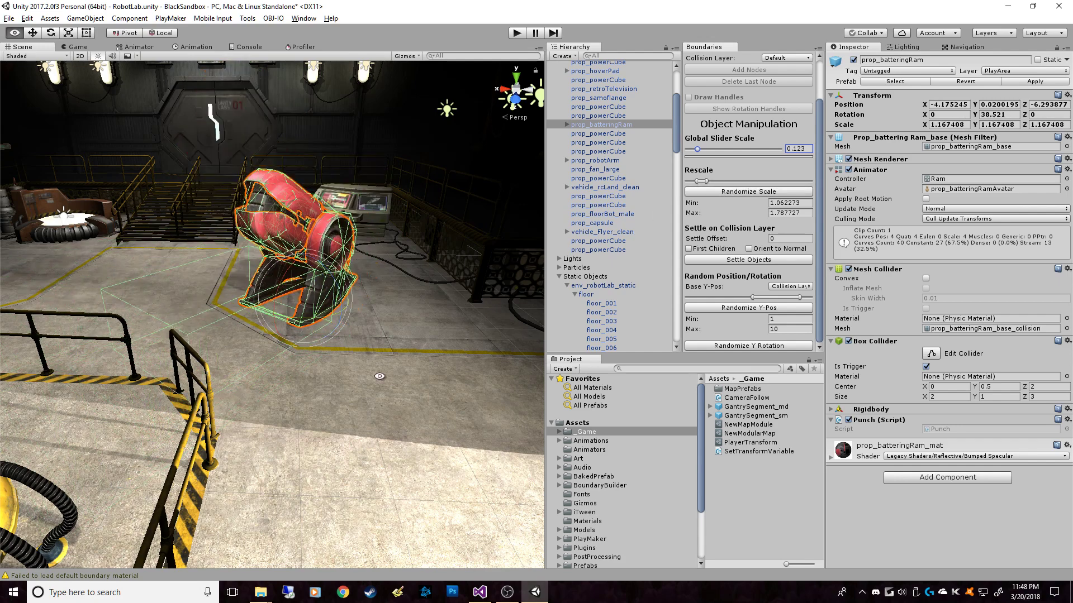
pyautogui.keyDown('alt'); pyautogui.moveTo(379, 376); pyautogui.dragTo(449, 329); pyautogui.keyUp('alt')
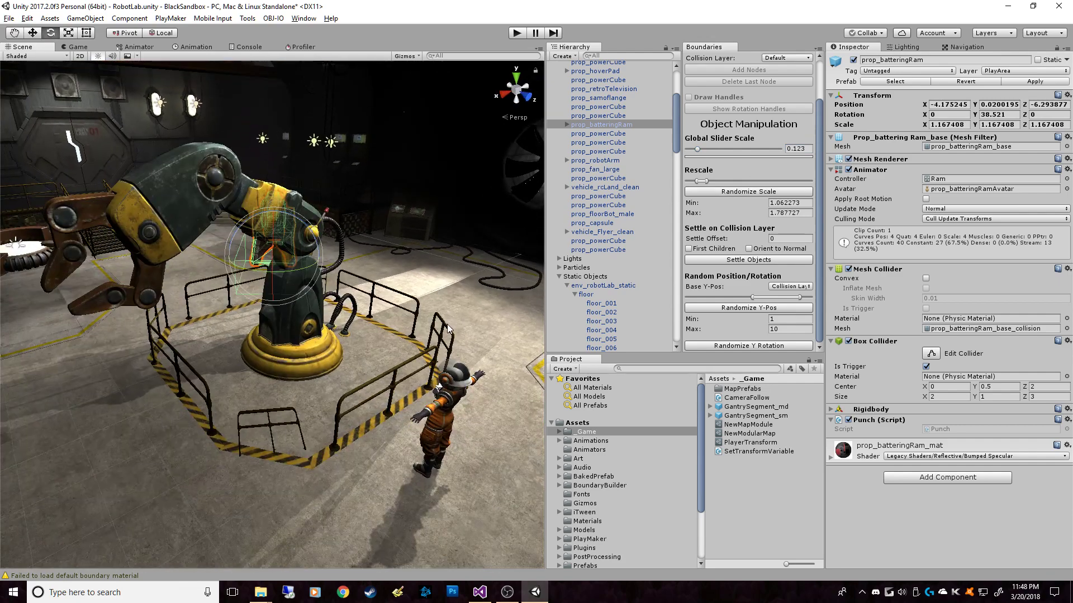
pyautogui.scroll(5, 621, 203)
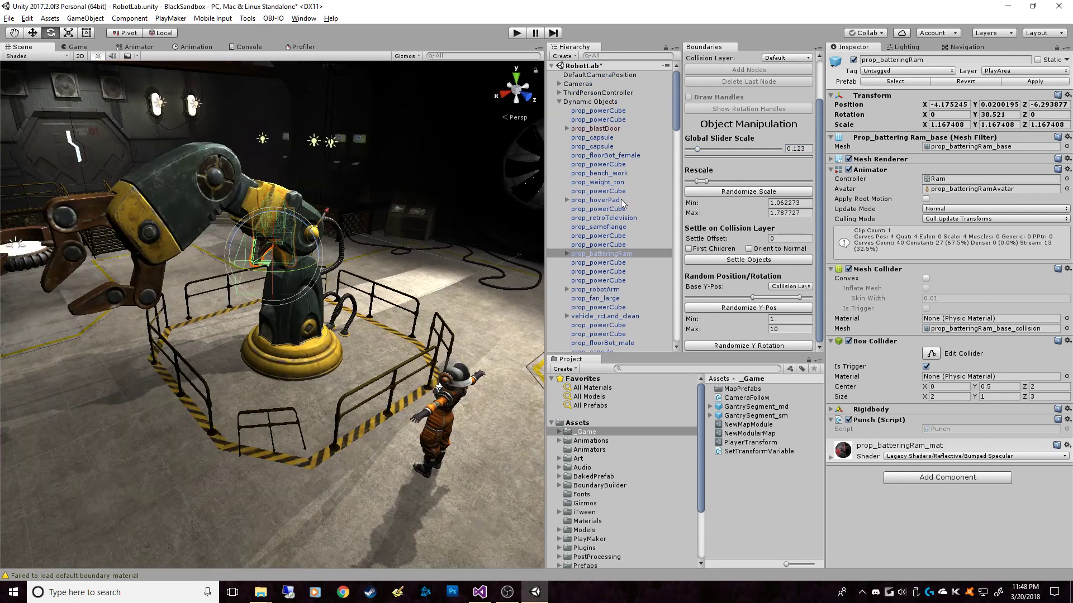
pyautogui.click(559, 101)
pyautogui.click(559, 129)
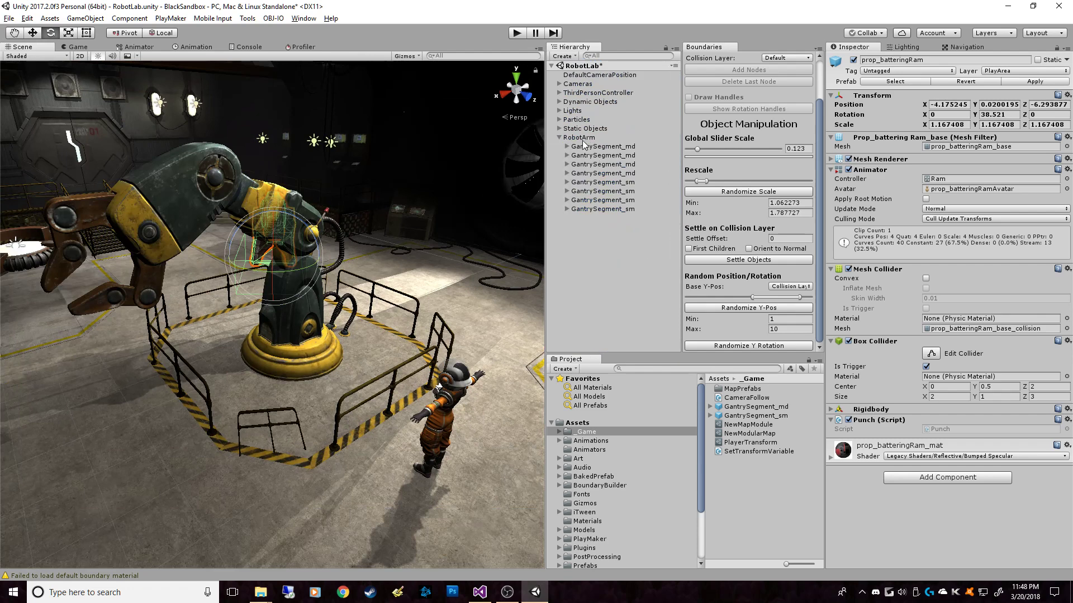
pyautogui.click(581, 138)
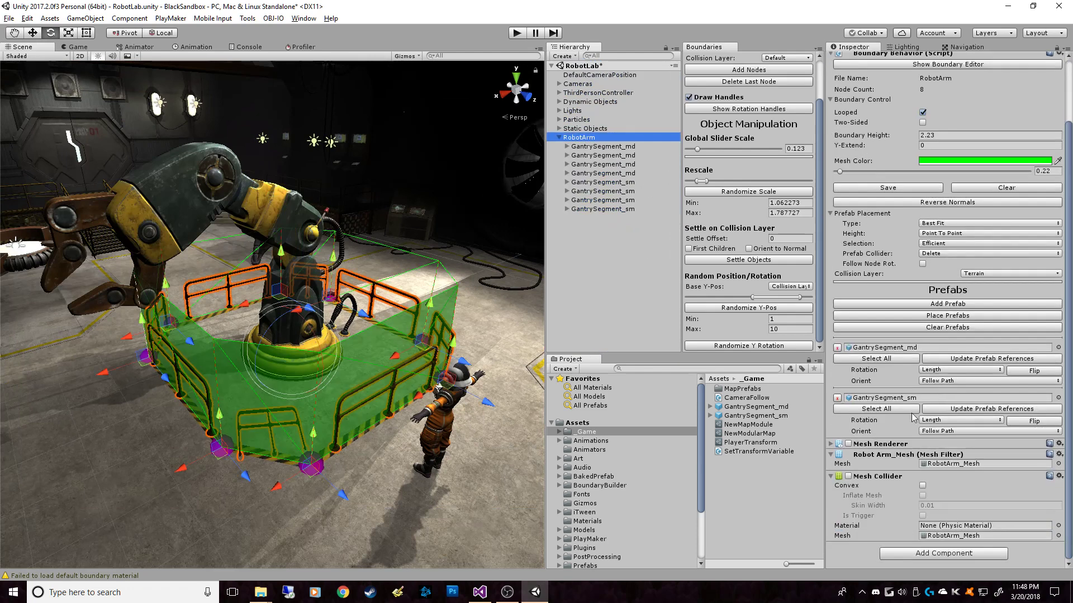
pyautogui.click(916, 410)
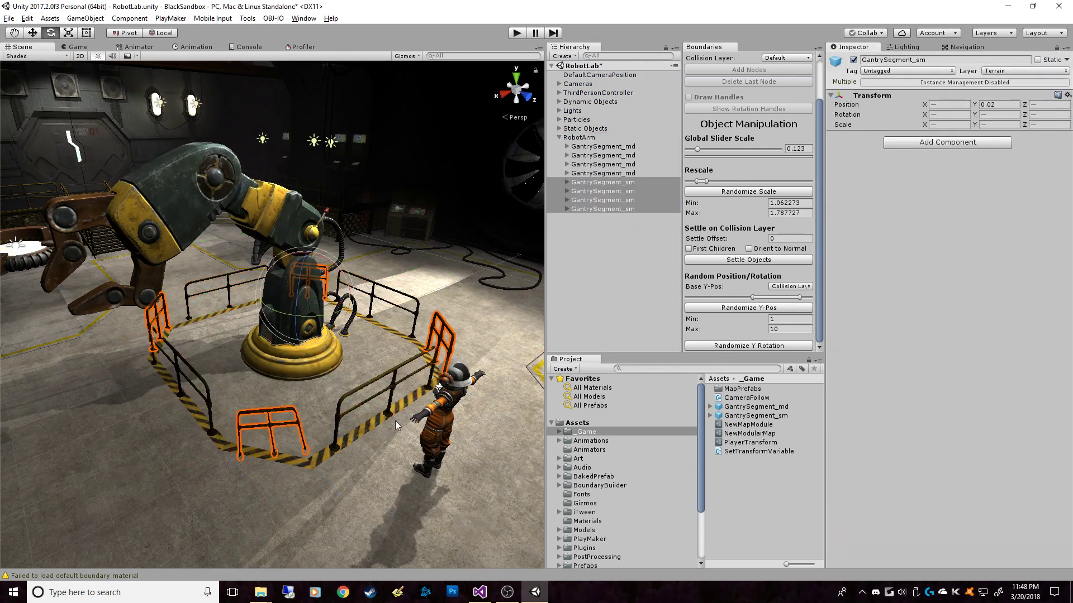
# Step: Randomize the scale of the selected GantrySegment_sm railings repeatedly
pyautogui.click(749, 192)
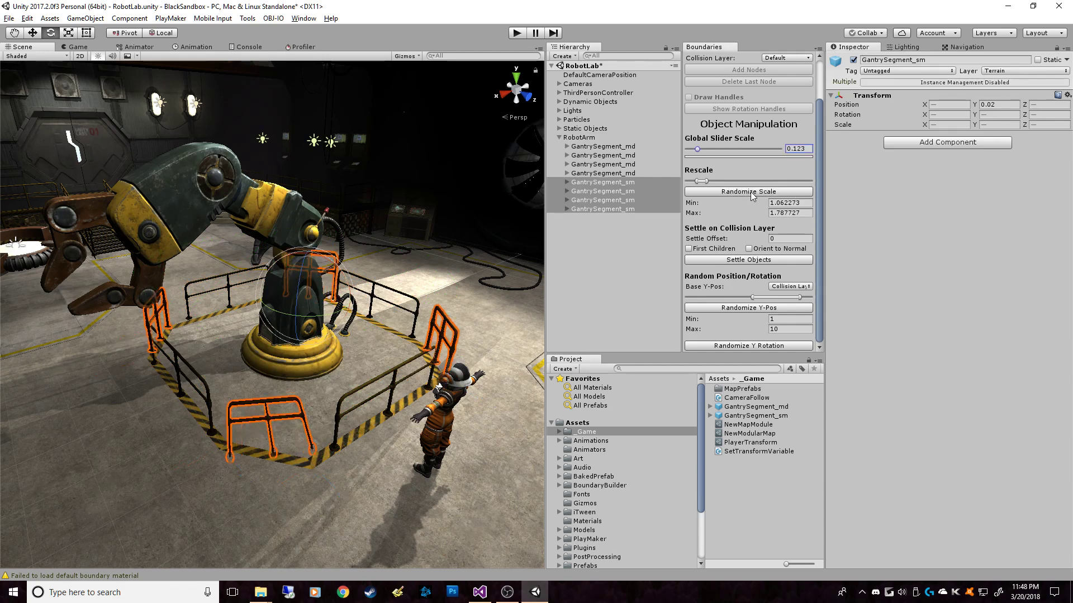
pyautogui.click(750, 192)
pyautogui.click(751, 193)
pyautogui.click(751, 193)
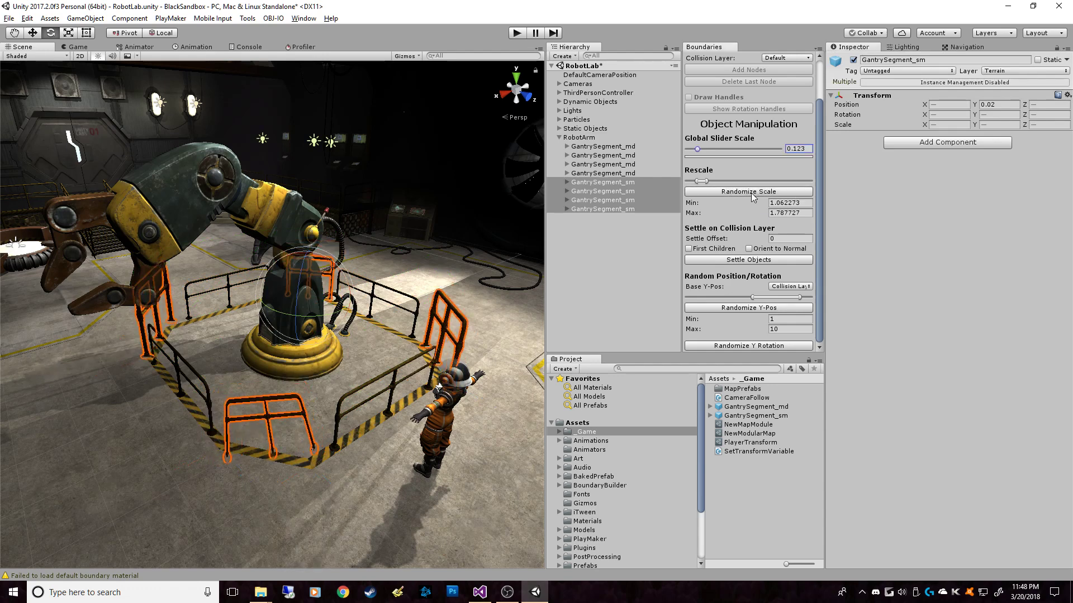
pyautogui.click(753, 195)
pyautogui.click(753, 196)
pyautogui.click(753, 196)
pyautogui.click(753, 195)
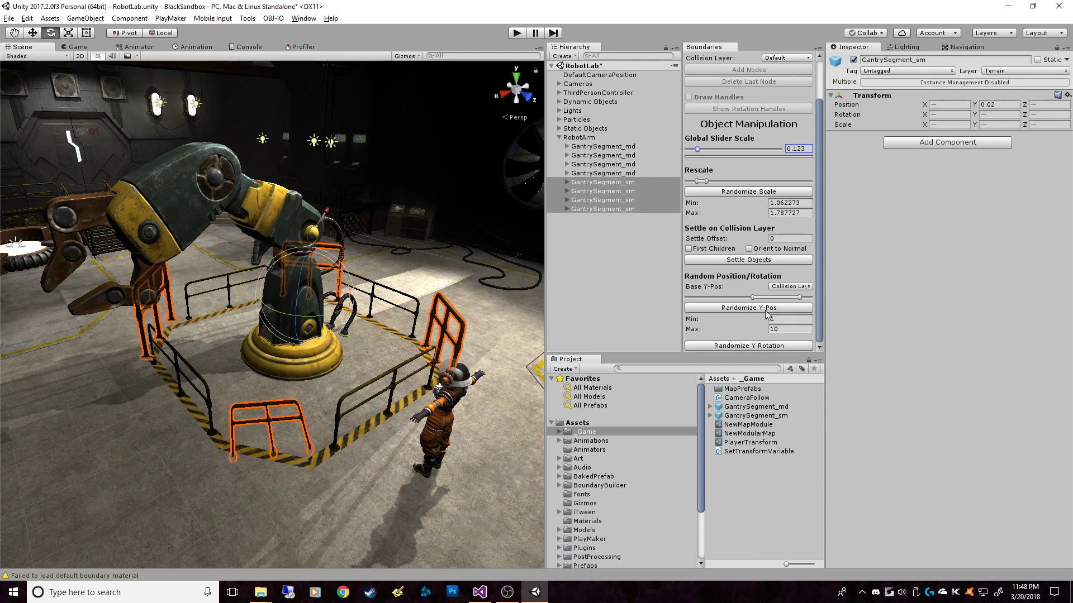
# Step: Randomize the Y rotation of the selected GantrySegment_sm railings repeatedly and inspect them around the robot arm
pyautogui.click(755, 347)
pyautogui.click(755, 347)
pyautogui.click(755, 347)
pyautogui.click(756, 347)
pyautogui.click(755, 347)
pyautogui.click(755, 347)
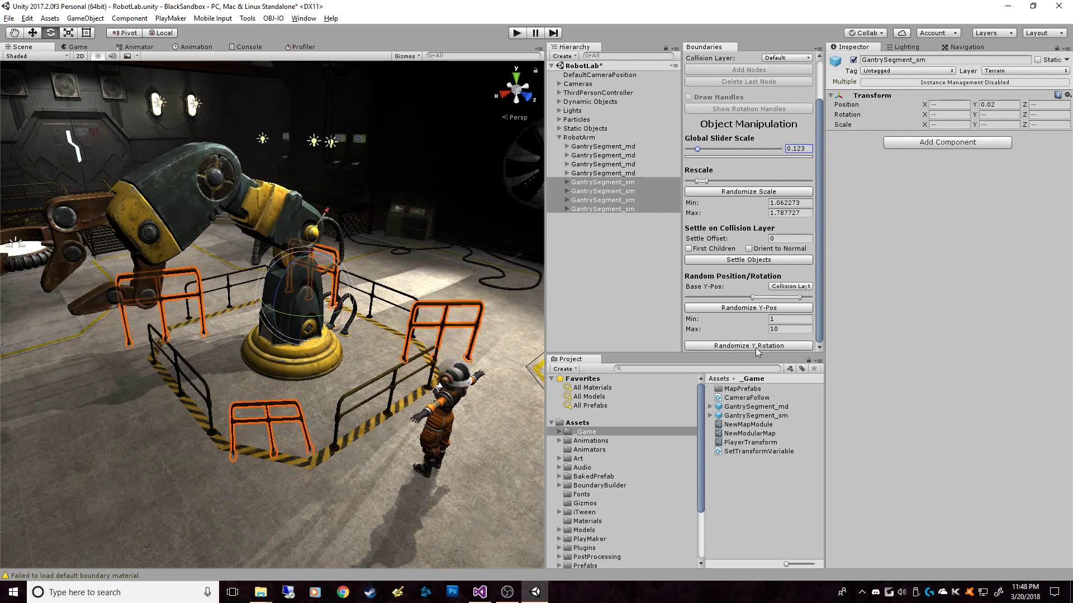
pyautogui.click(755, 347)
pyautogui.click(755, 348)
pyautogui.click(756, 348)
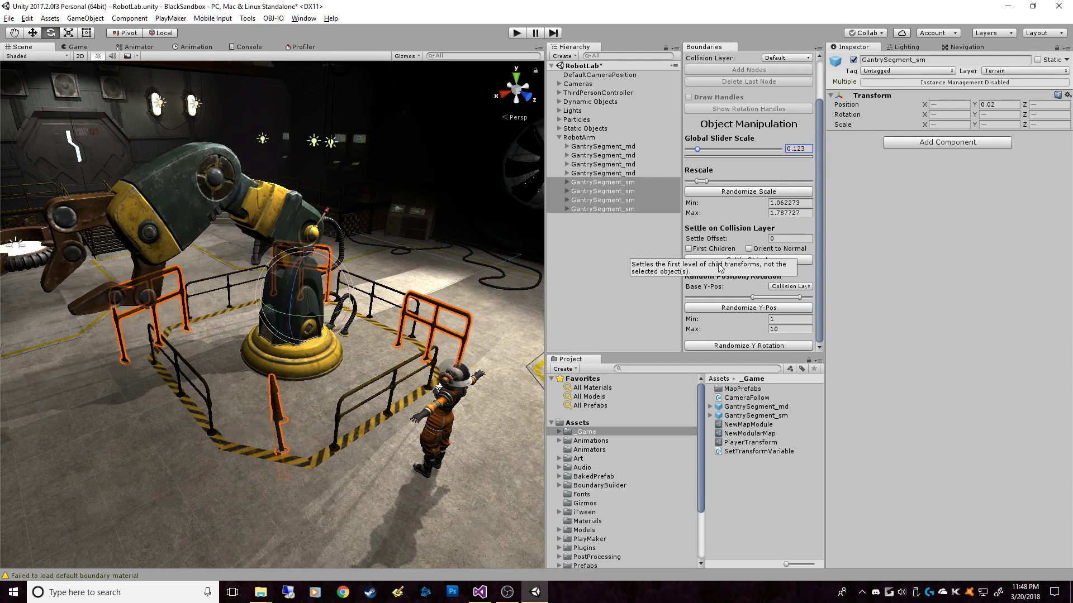
pyautogui.moveTo(820, 257); pyautogui.dragTo(818, 200)
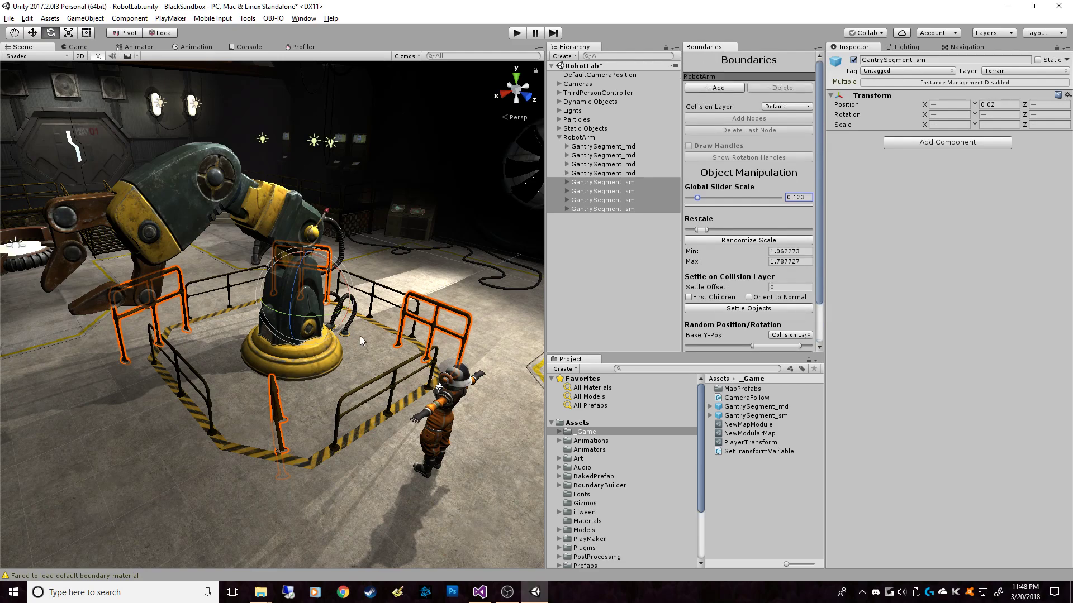
pyautogui.keyDown('alt'); pyautogui.moveTo(434, 290); pyautogui.dragTo(353, 281); pyautogui.keyUp('alt')
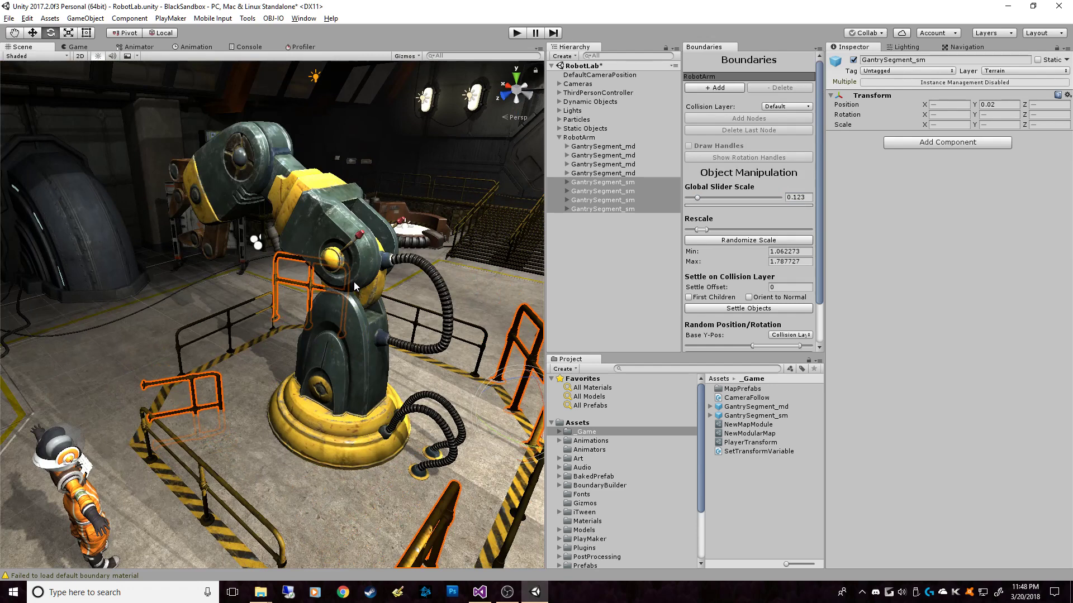